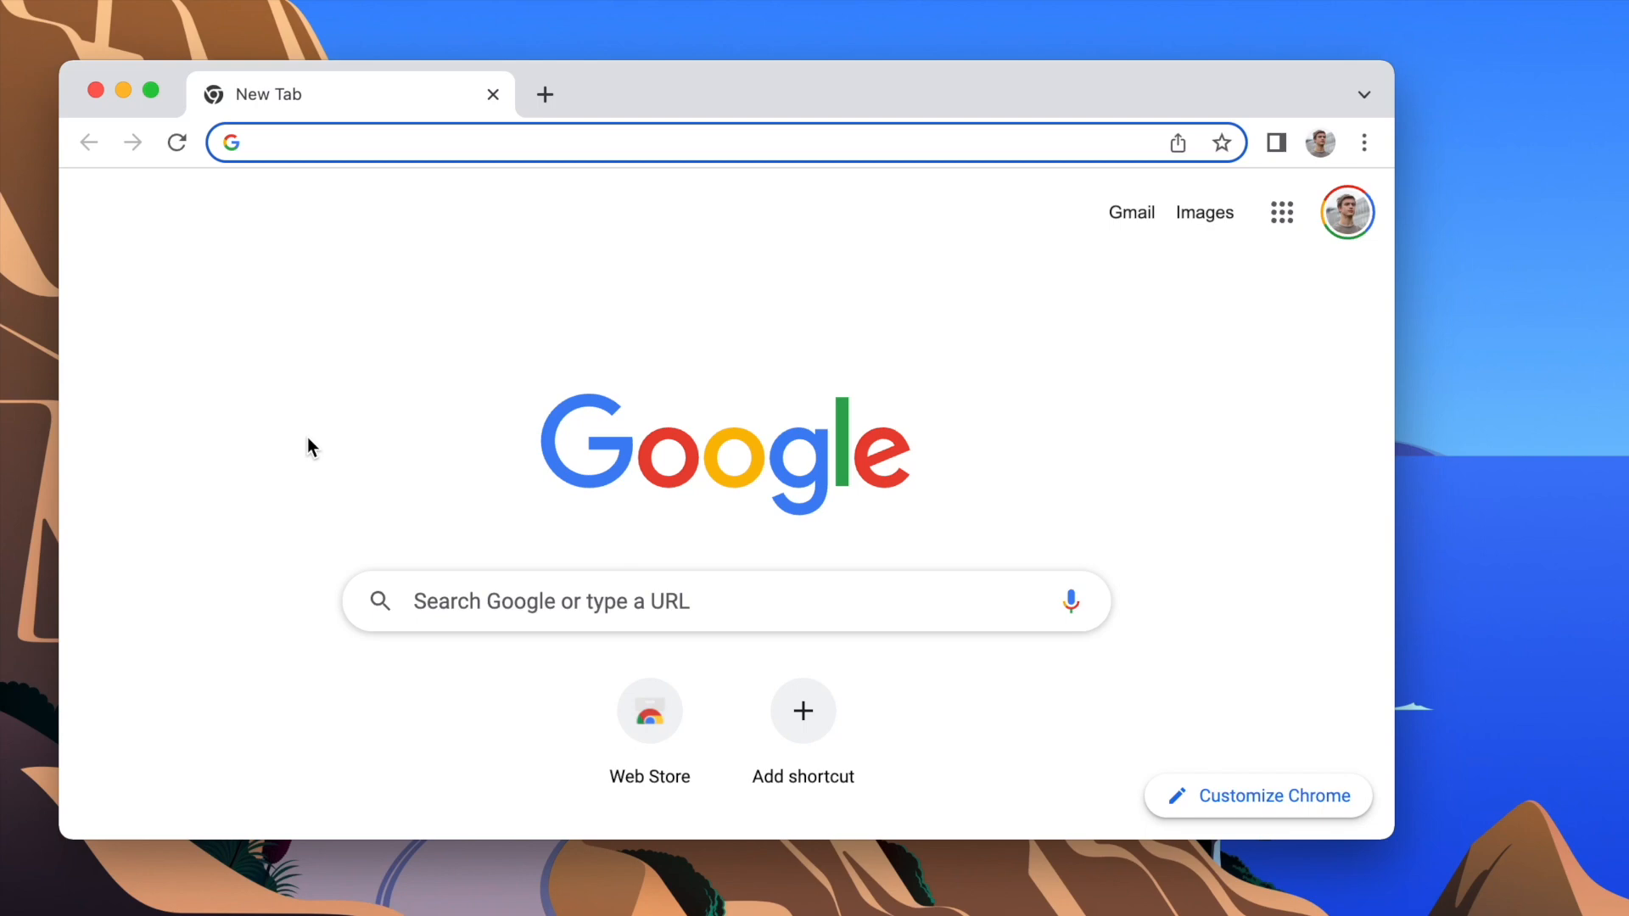
Step: Go to cloud.google.com and open the Google Cloud console from its home page
type("clo")
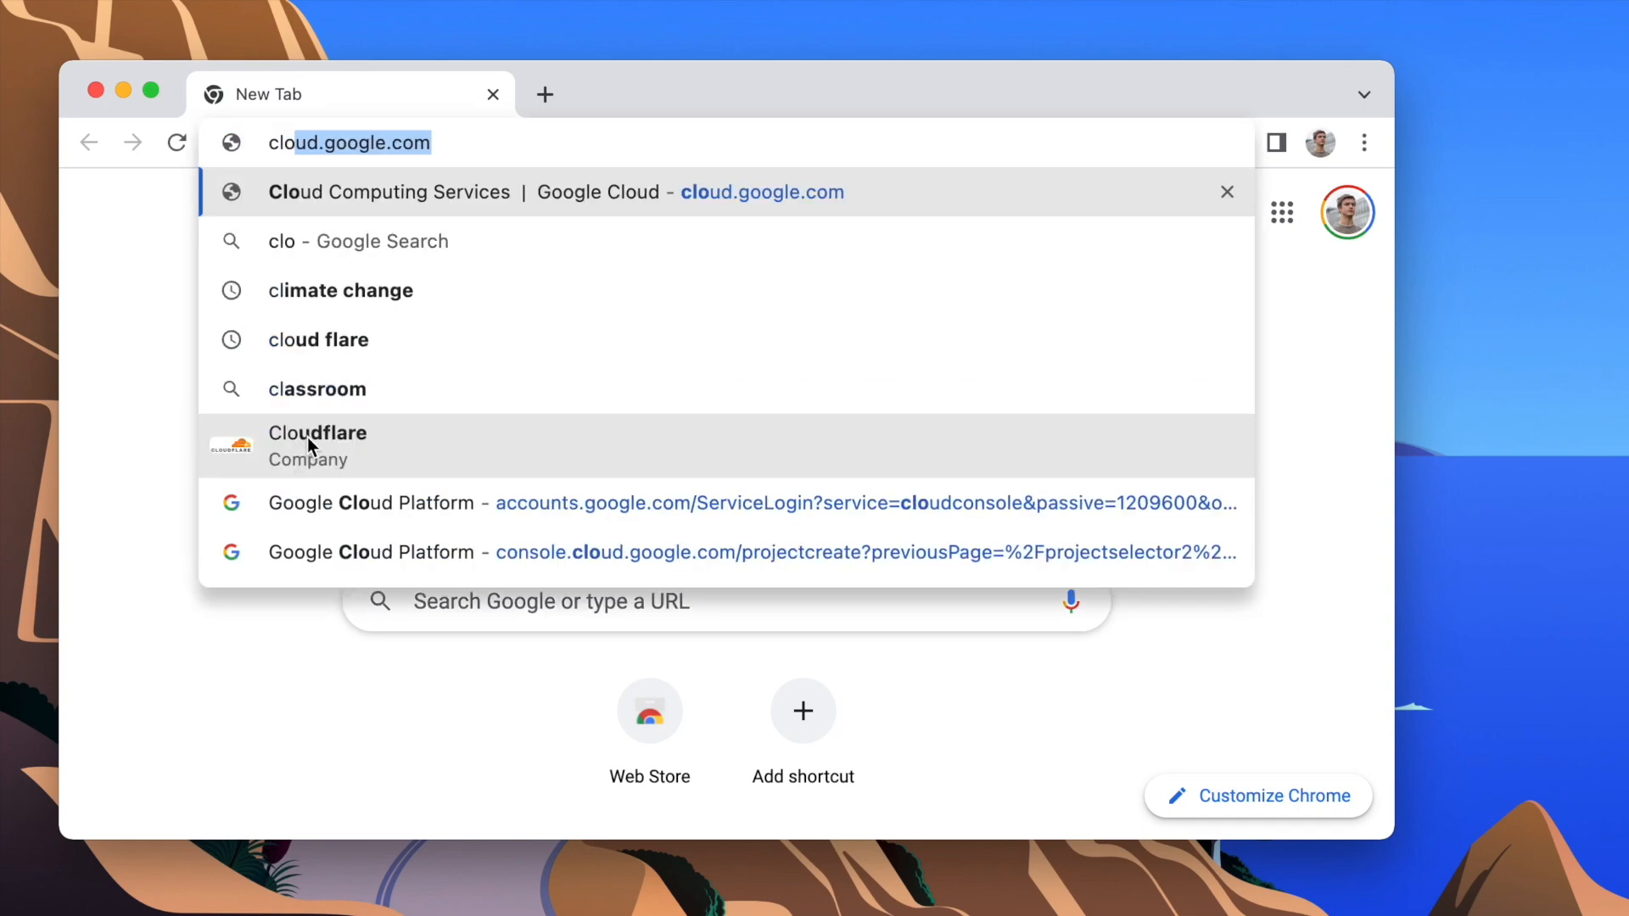
type("ud.google.com")
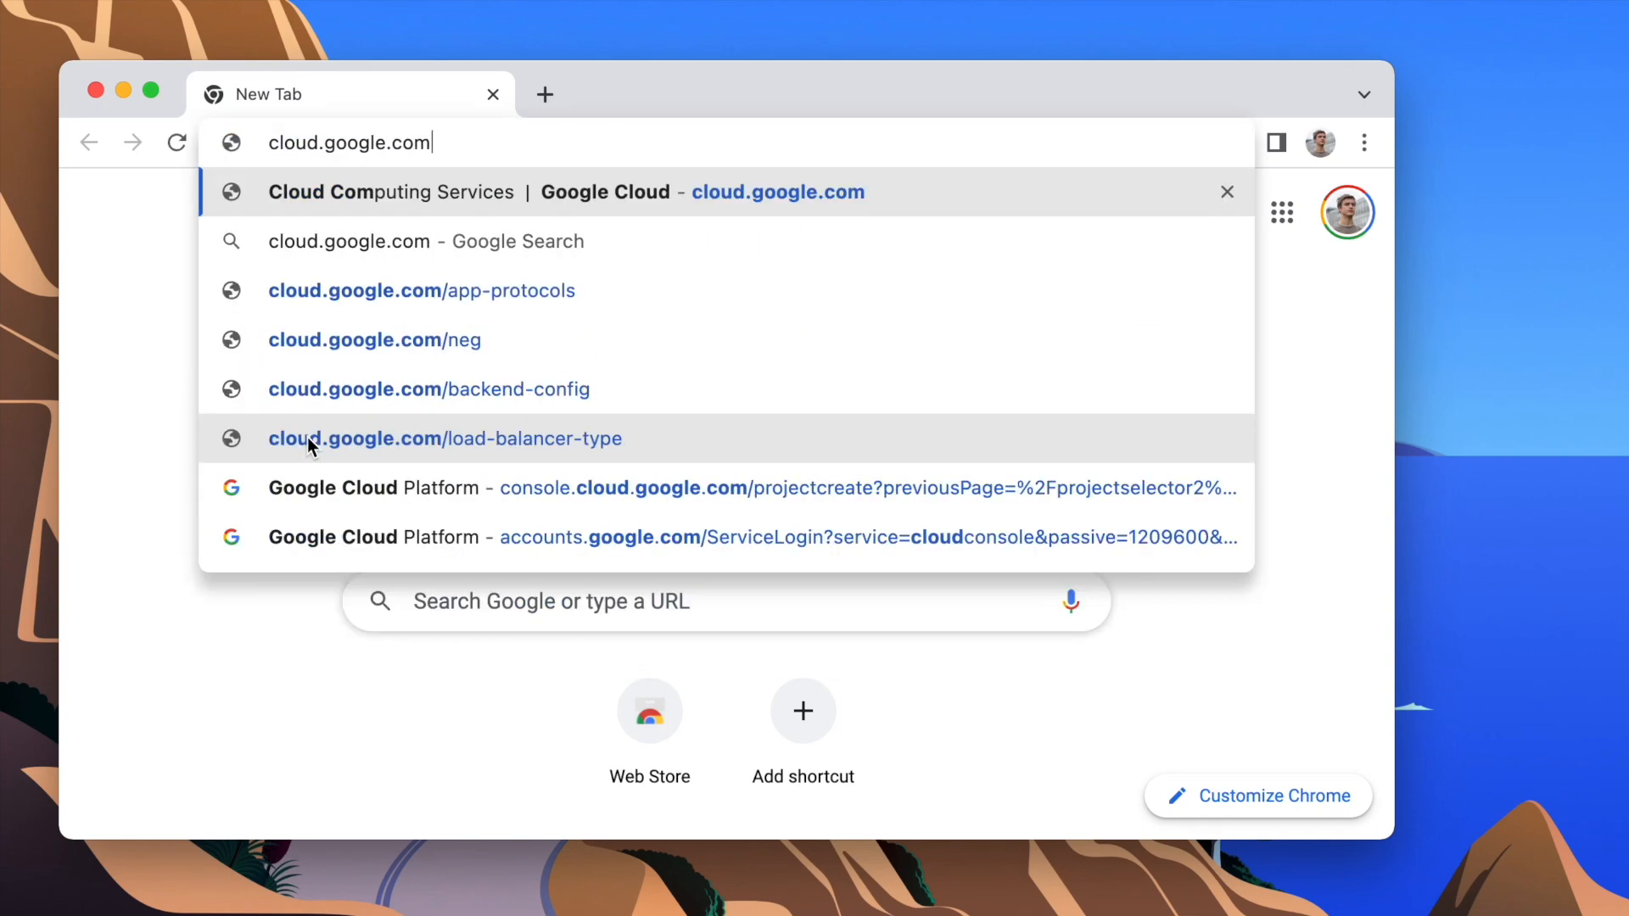
key("Return")
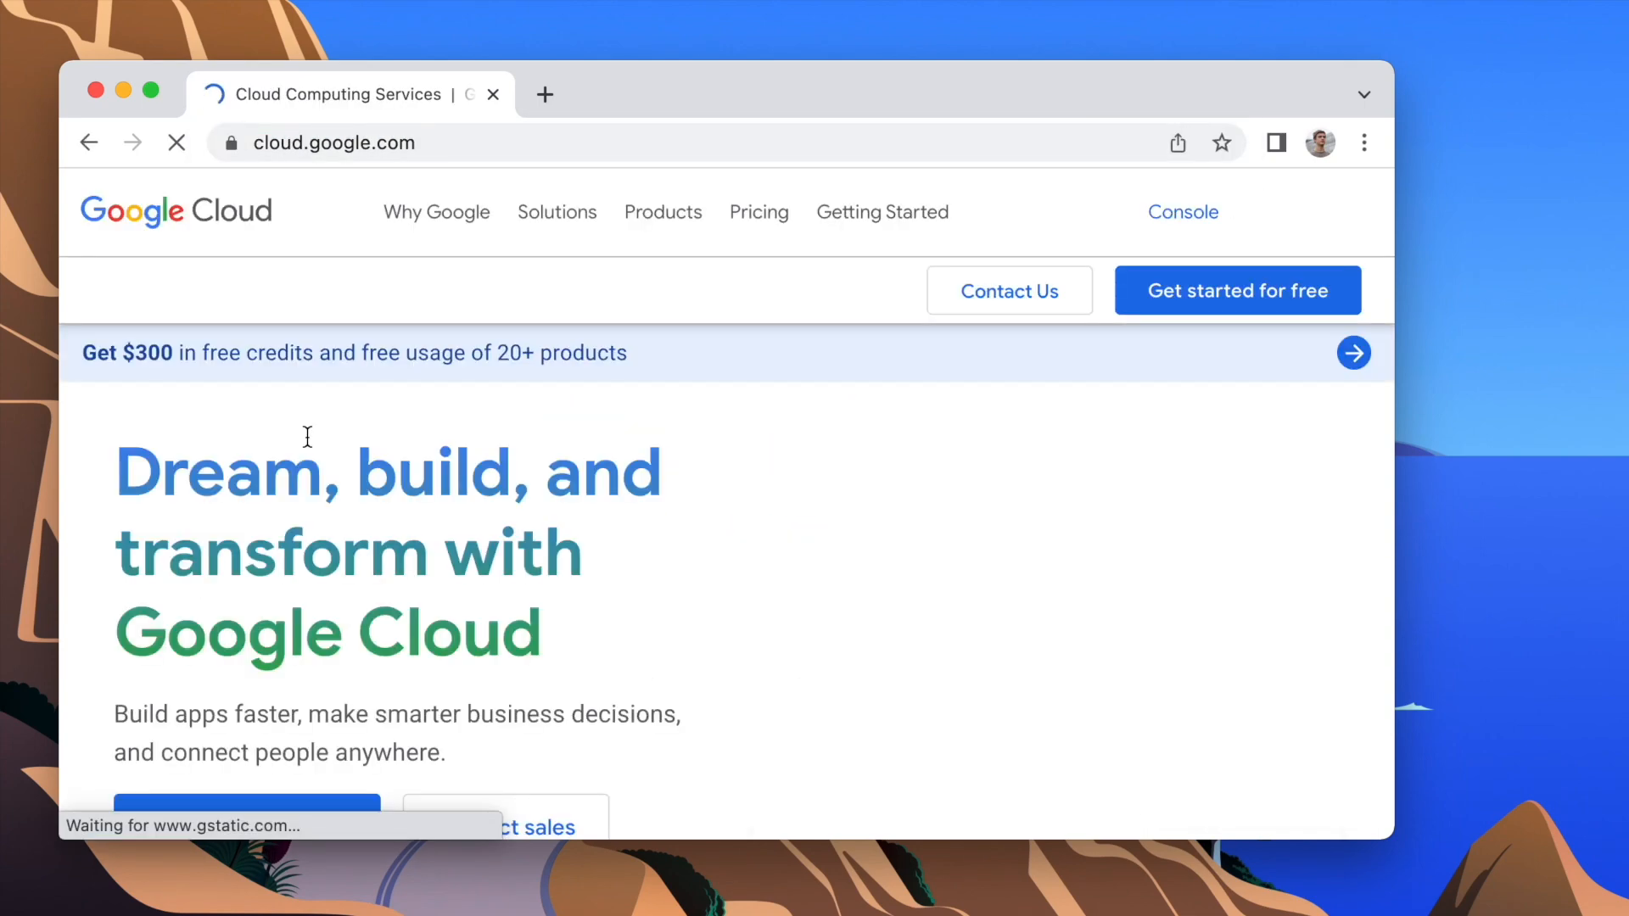
scroll(307, 436, "down", 3)
left_click(222, 612)
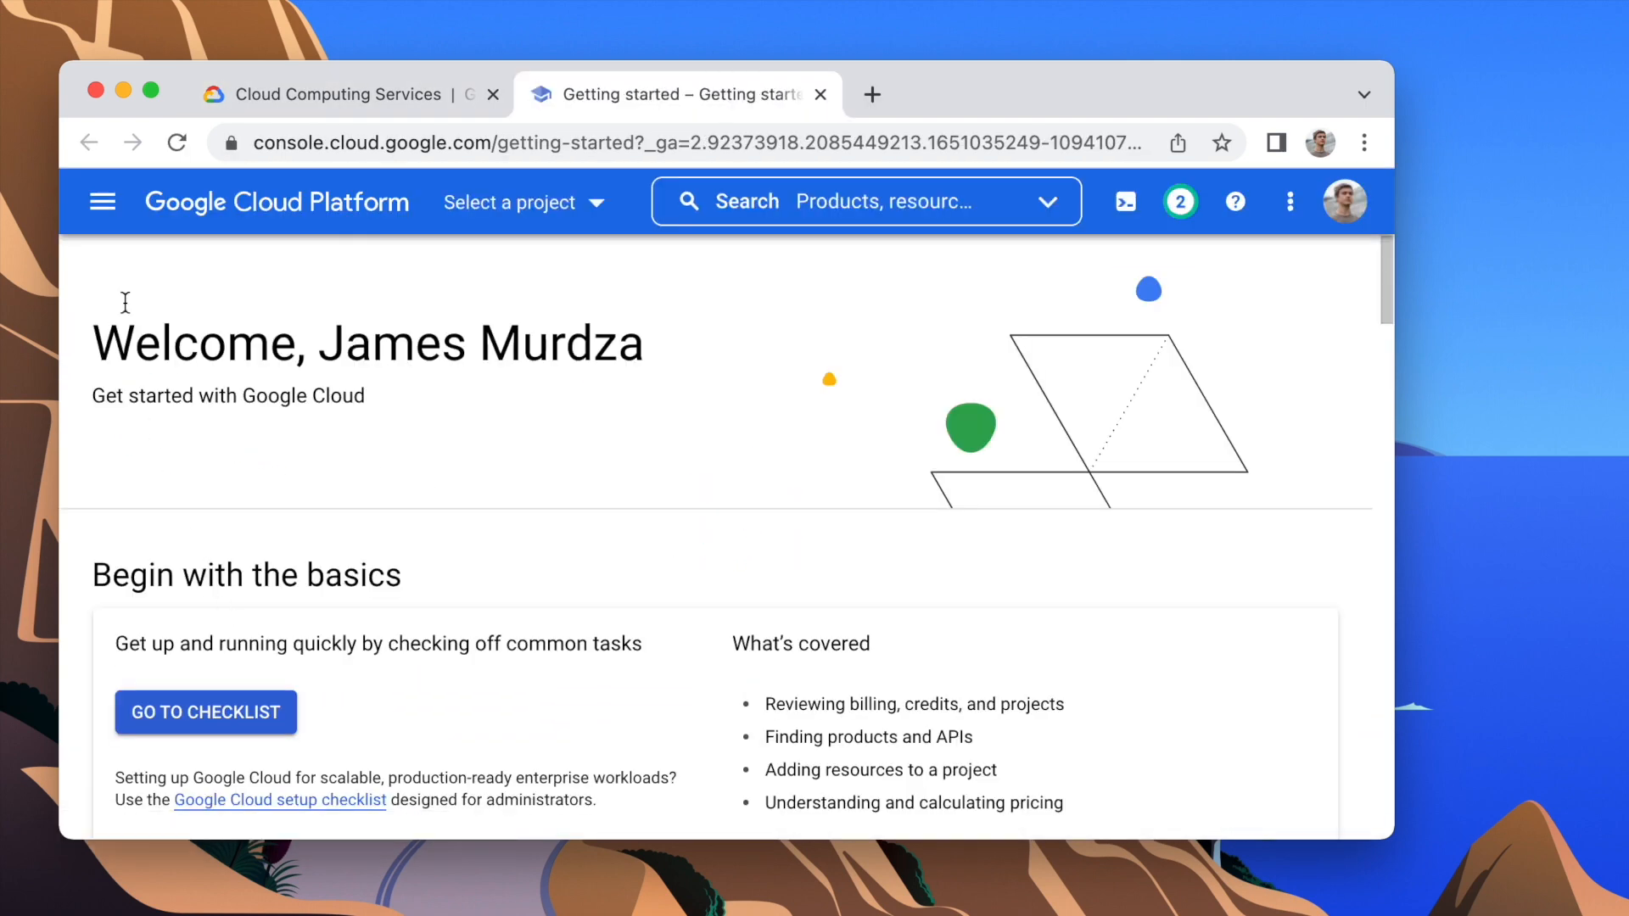
Step: Open the Cloud Run service in the console
left_click(102, 201)
scroll(171, 628, "down", 10)
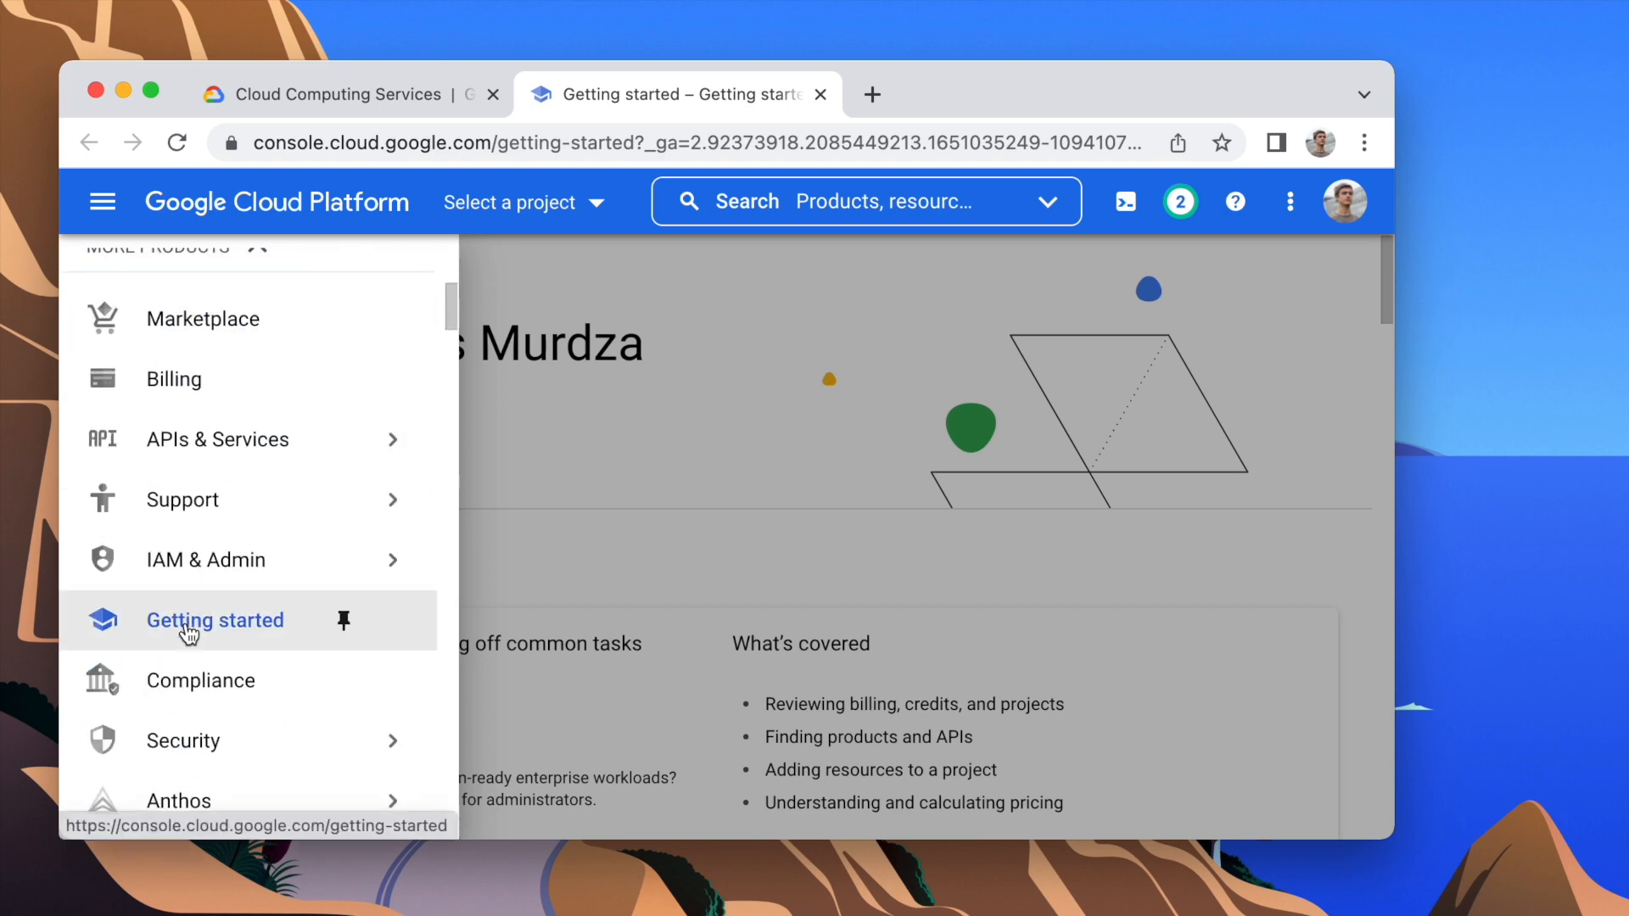
left_click(186, 632)
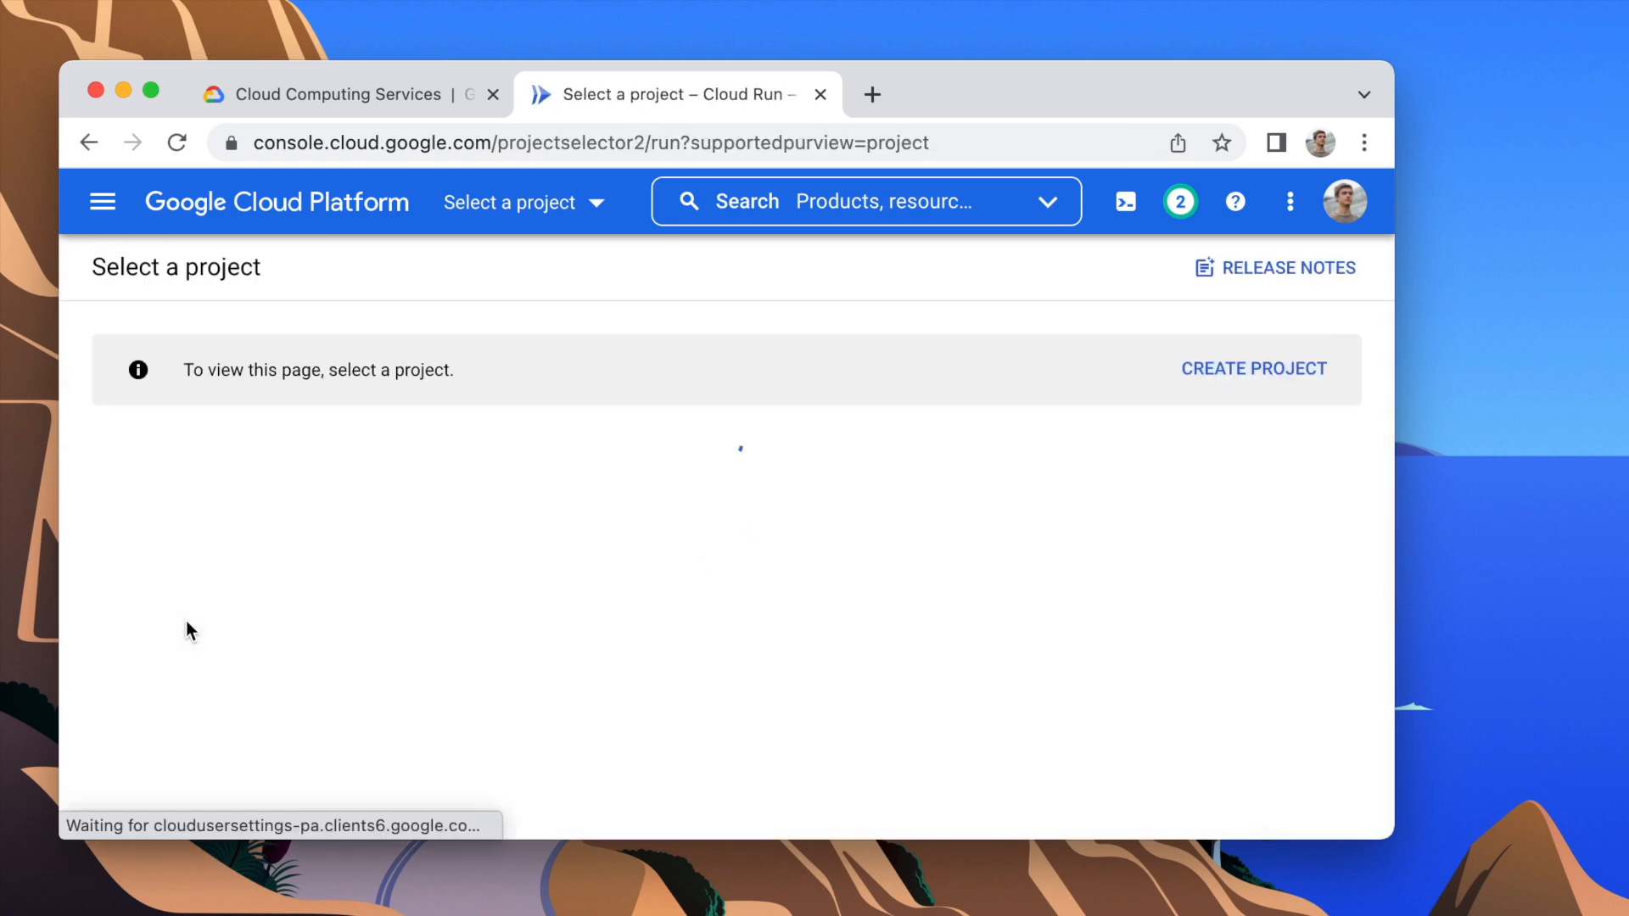
Step: Create a new project named YouTube Downloader Demo with no organization
left_click(1210, 368)
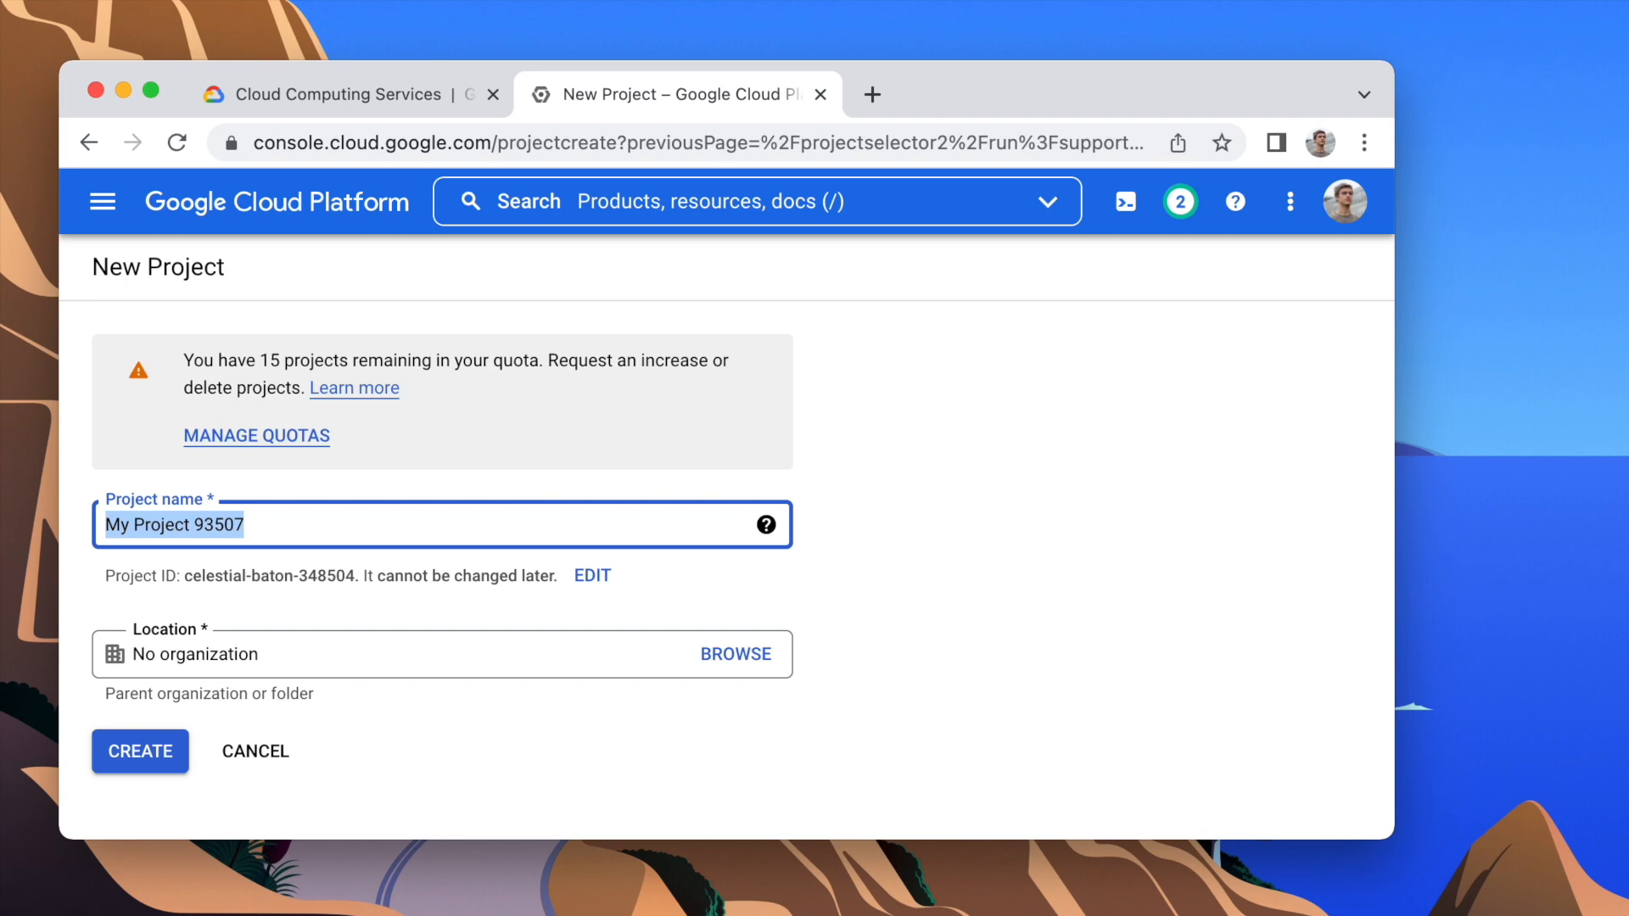
type("YouTube Downloader Demo")
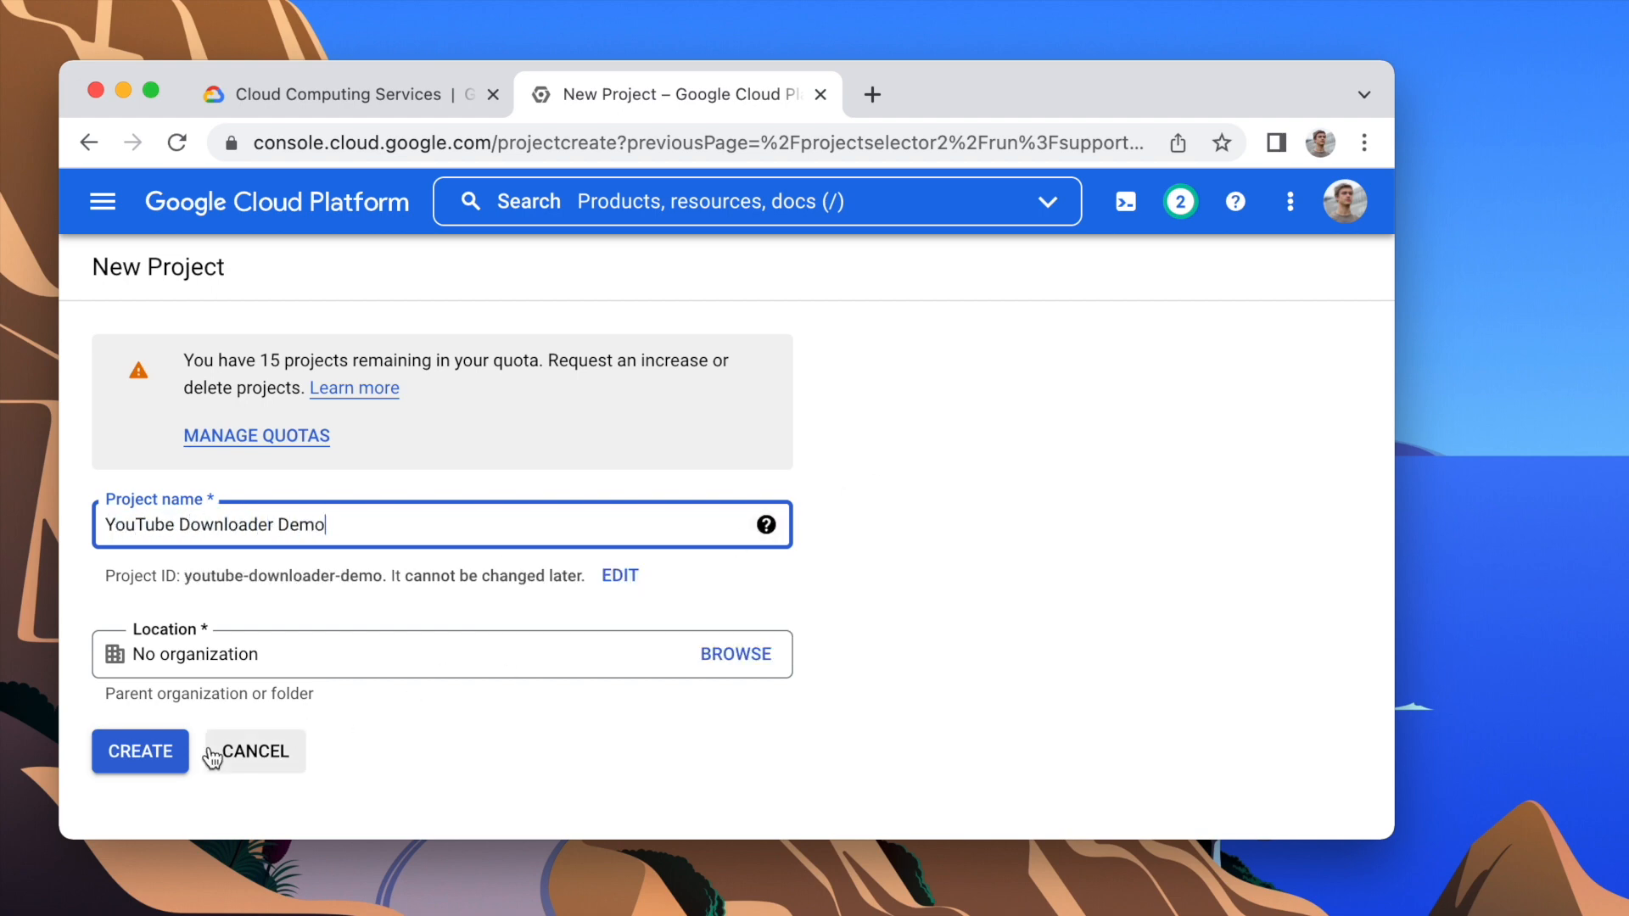
left_click(160, 761)
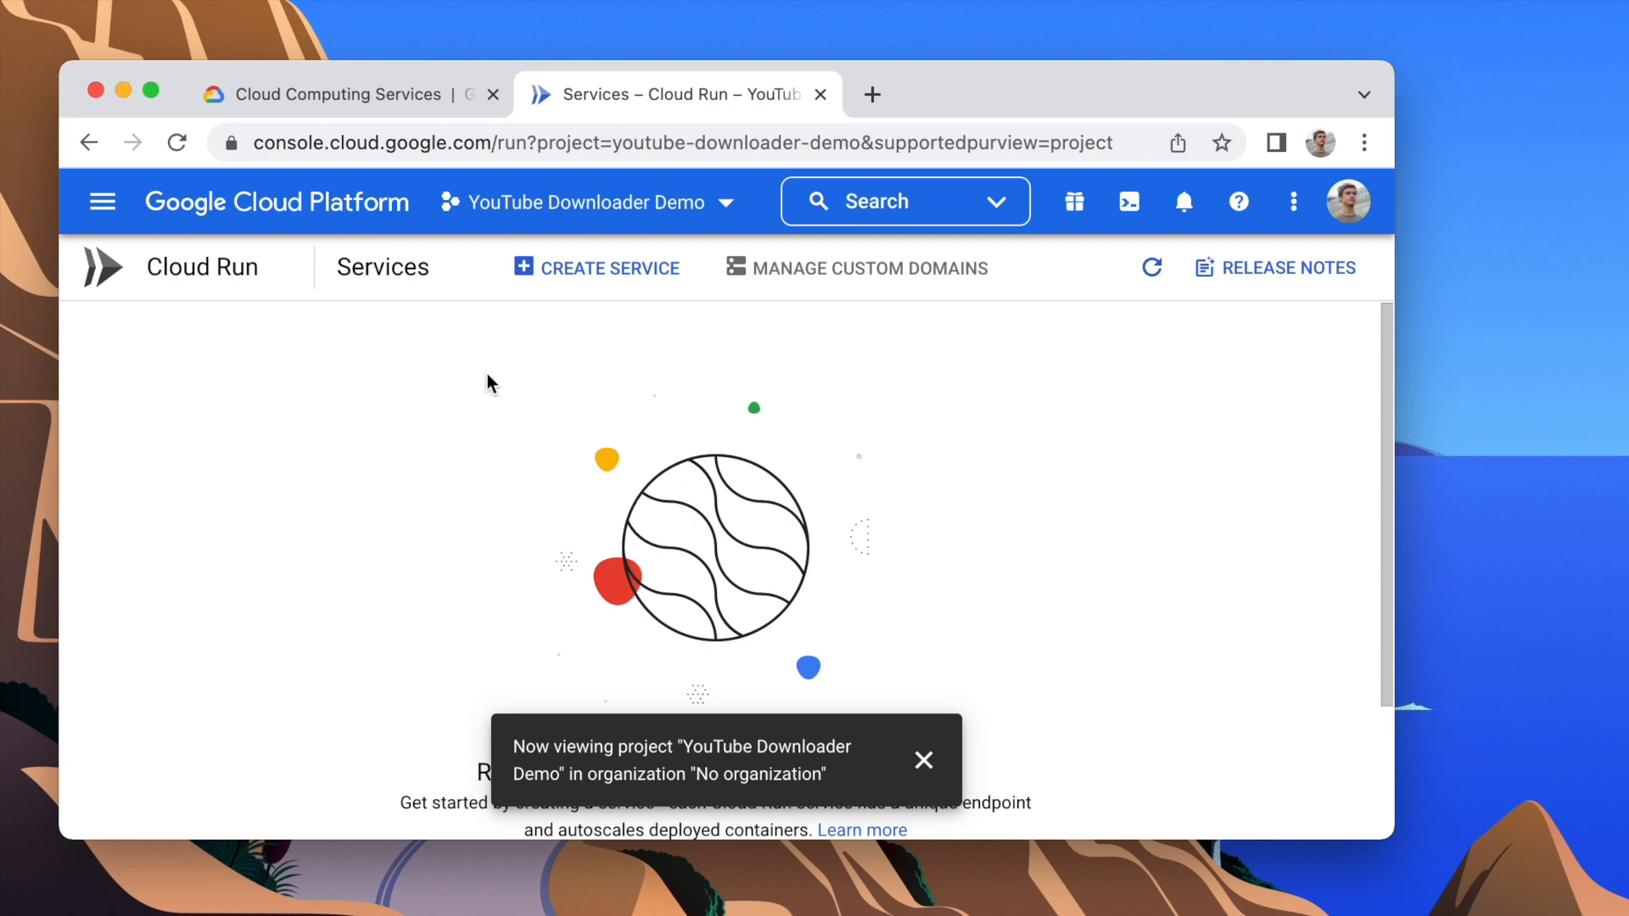
Step: Start creating a Cloud Run service, enable the Container Registry API from its container image selection, and return to the service form
left_click(582, 288)
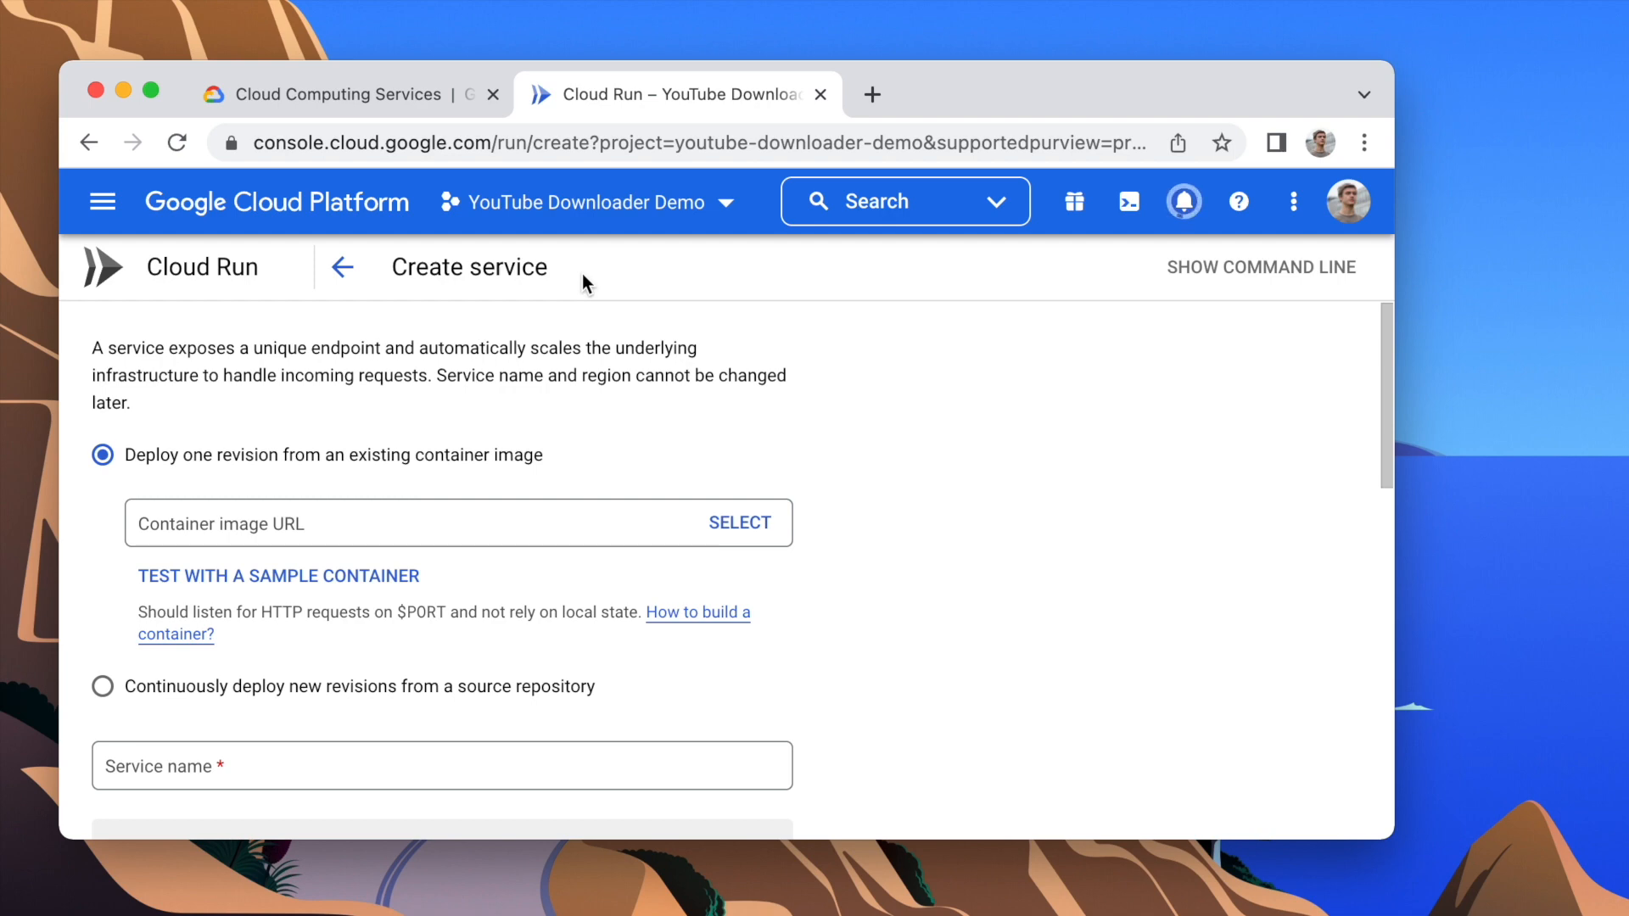
left_click(760, 527)
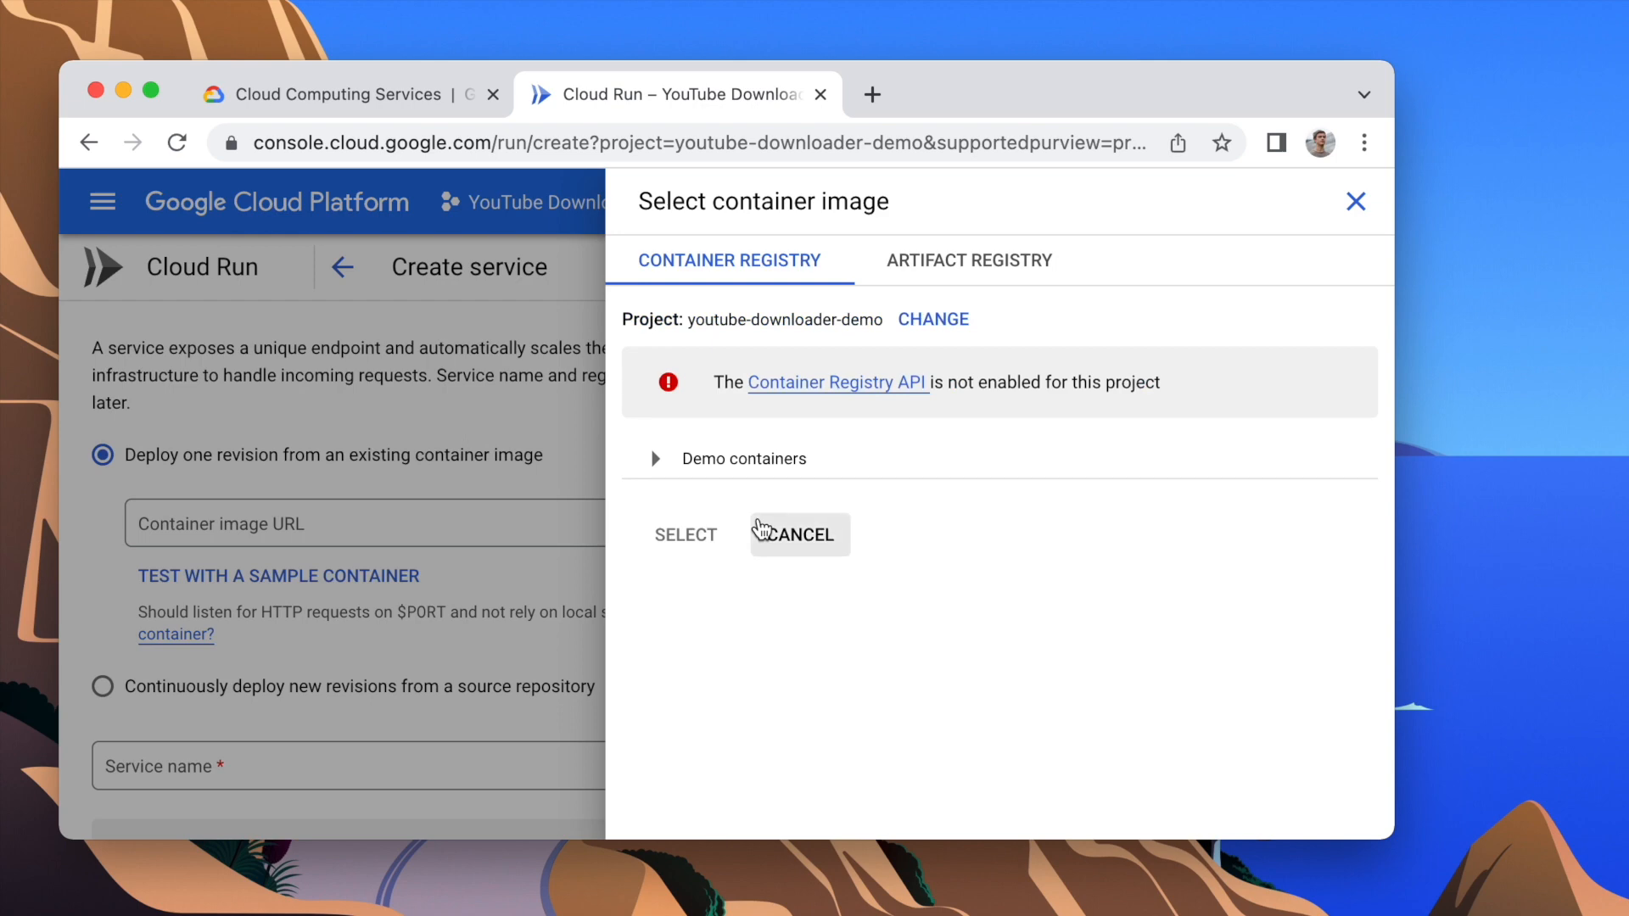
left_click(810, 386)
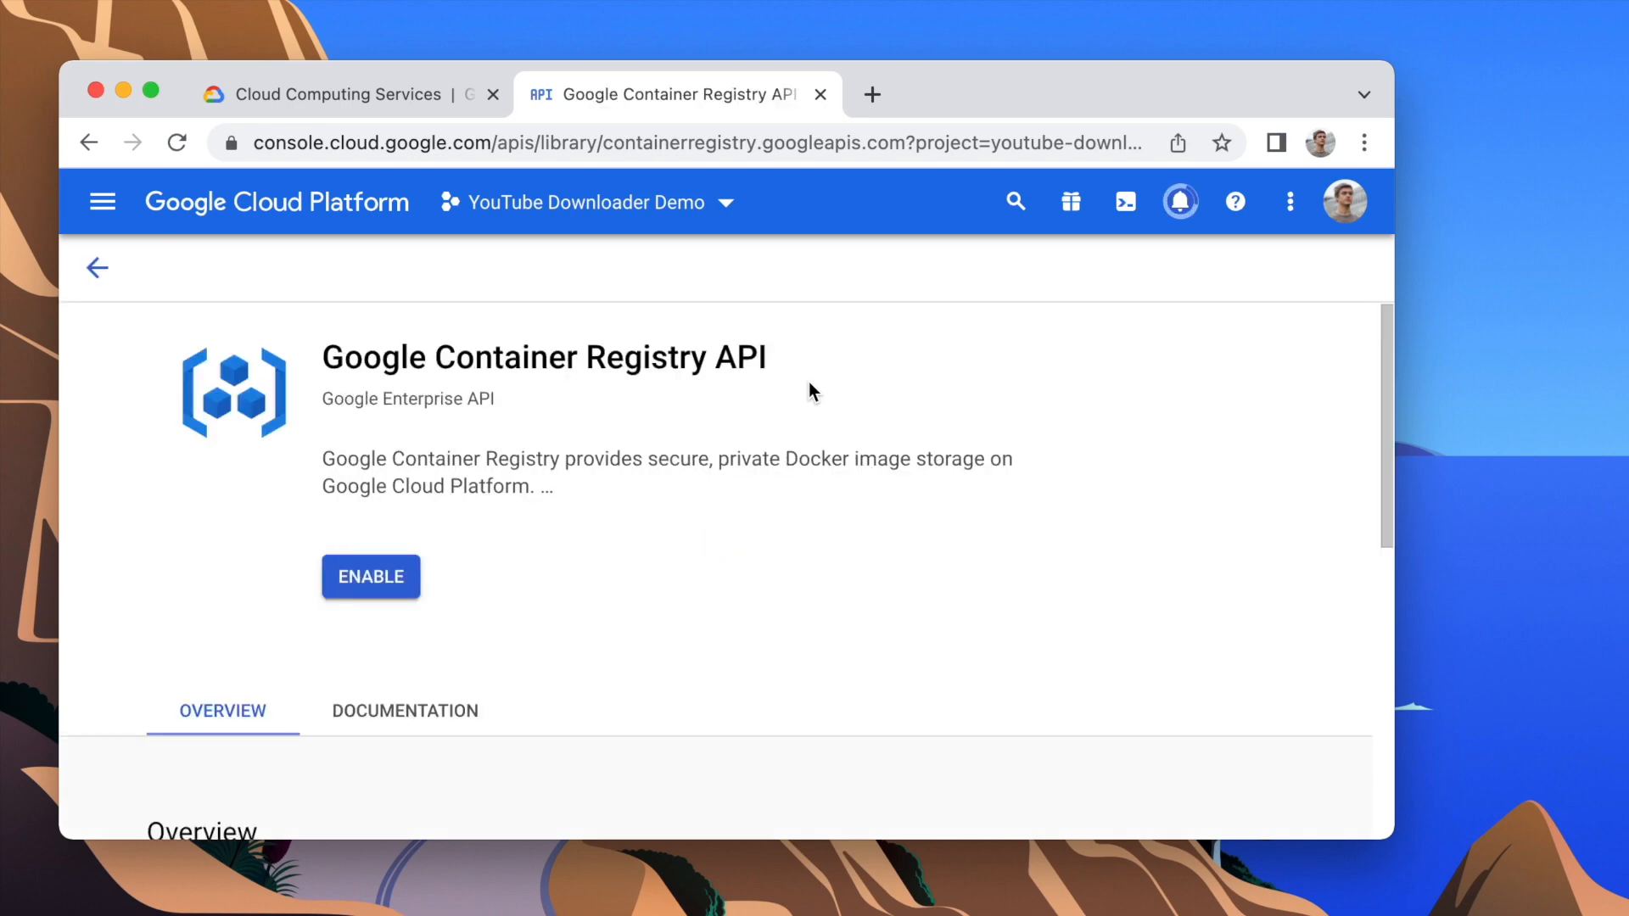
left_click(378, 601)
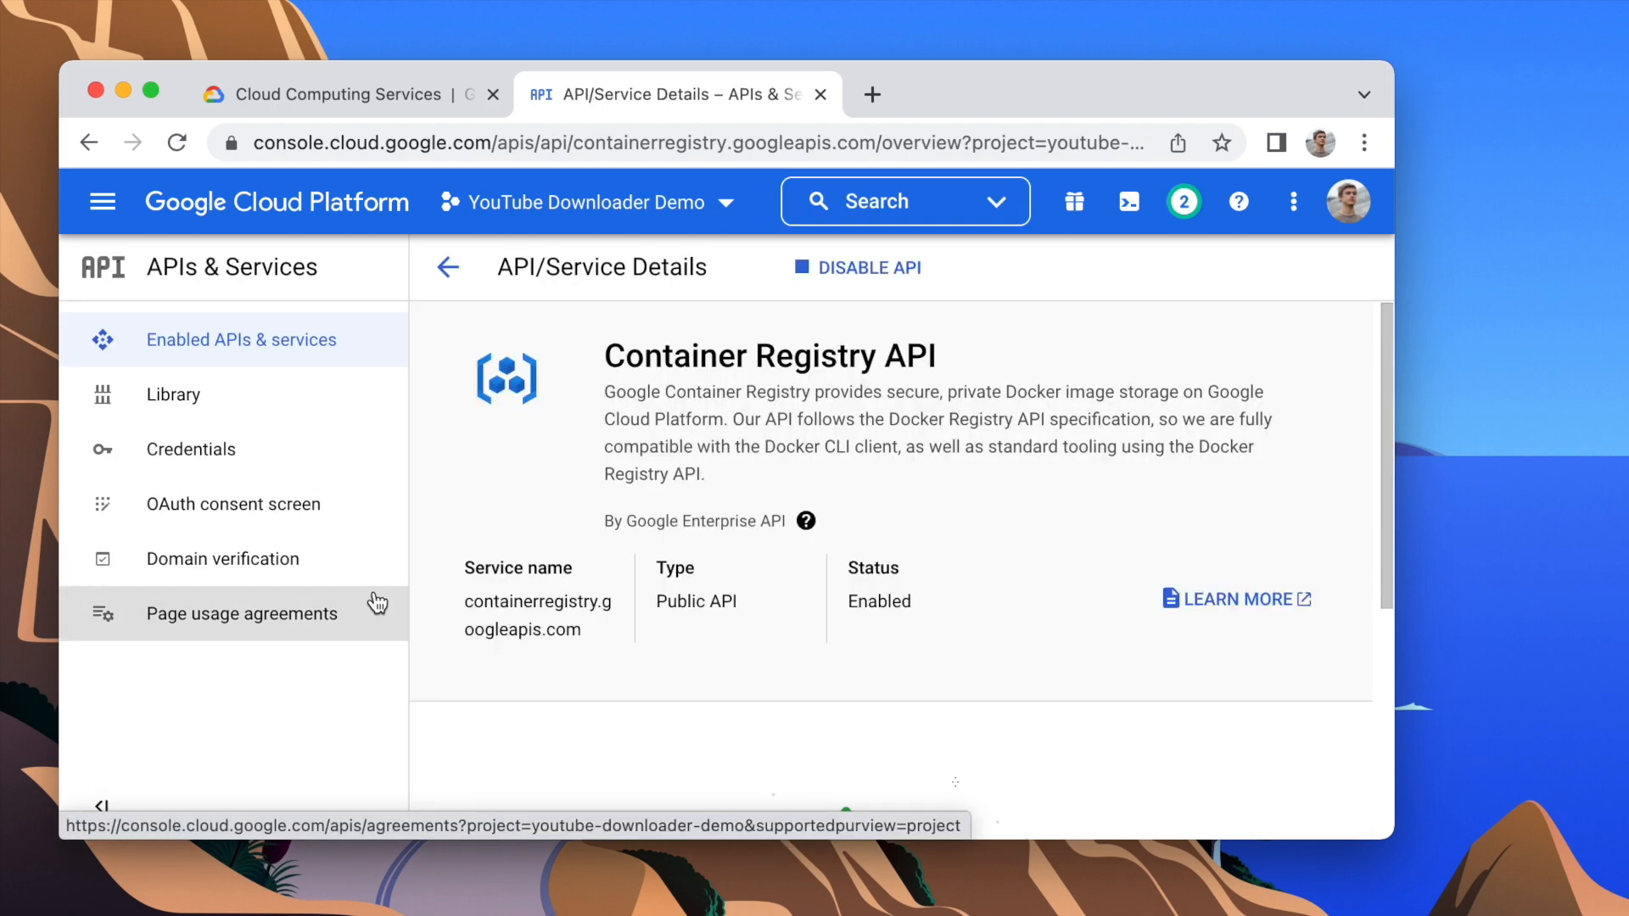
left_click(88, 143)
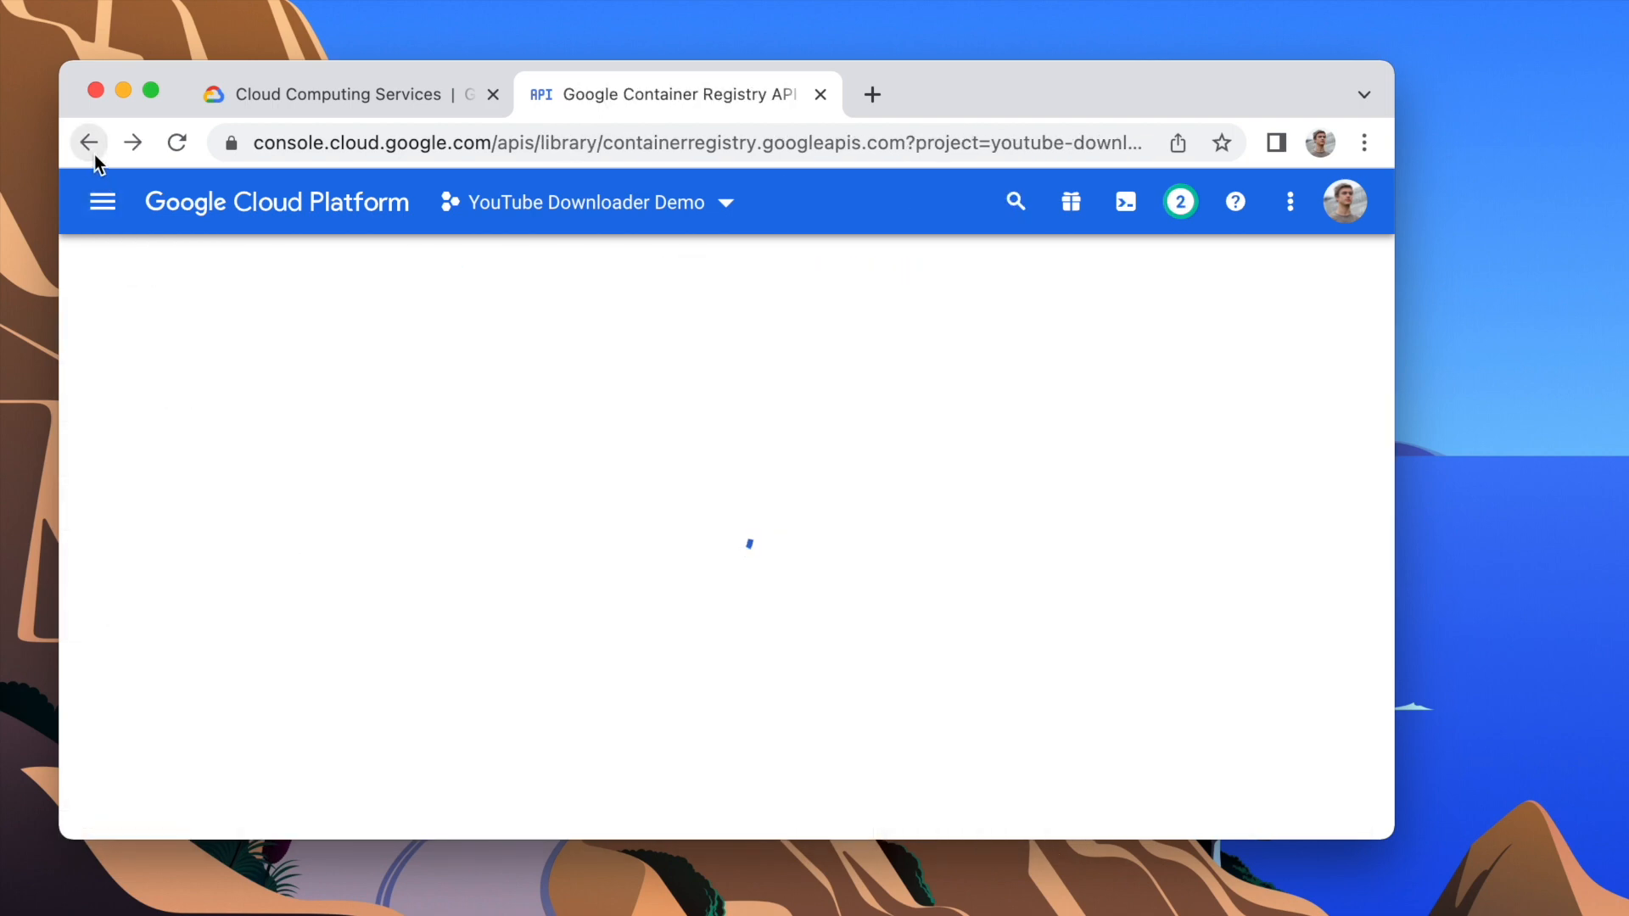
left_click(94, 157)
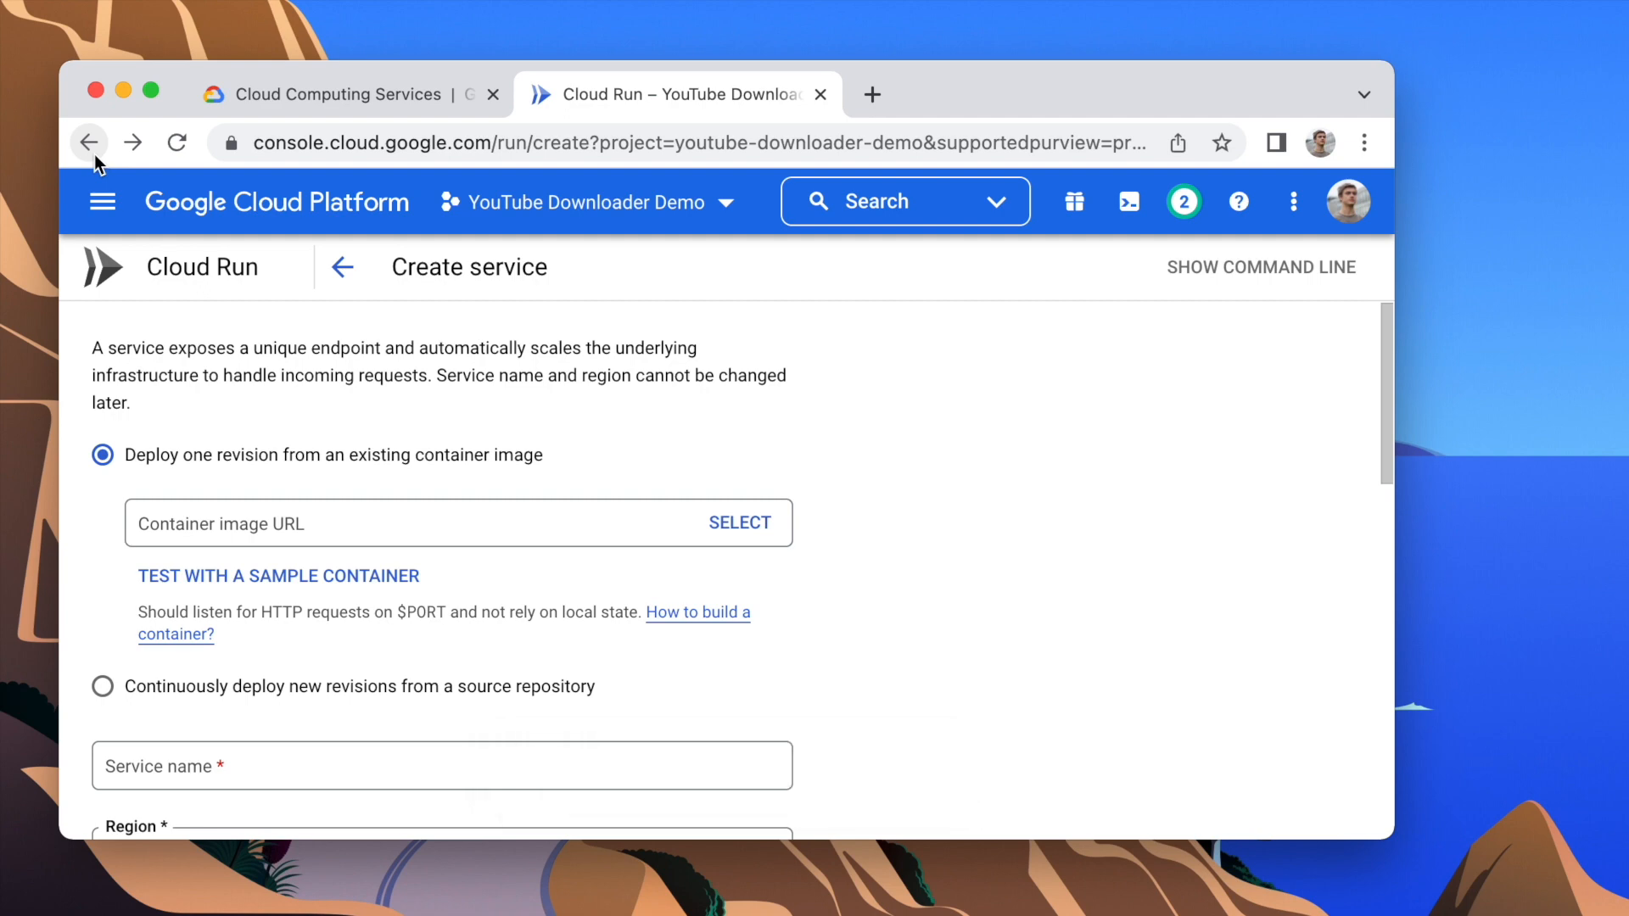
Step: Open hub.docker.com in a new browser tab
key("super+t")
type("hub.")
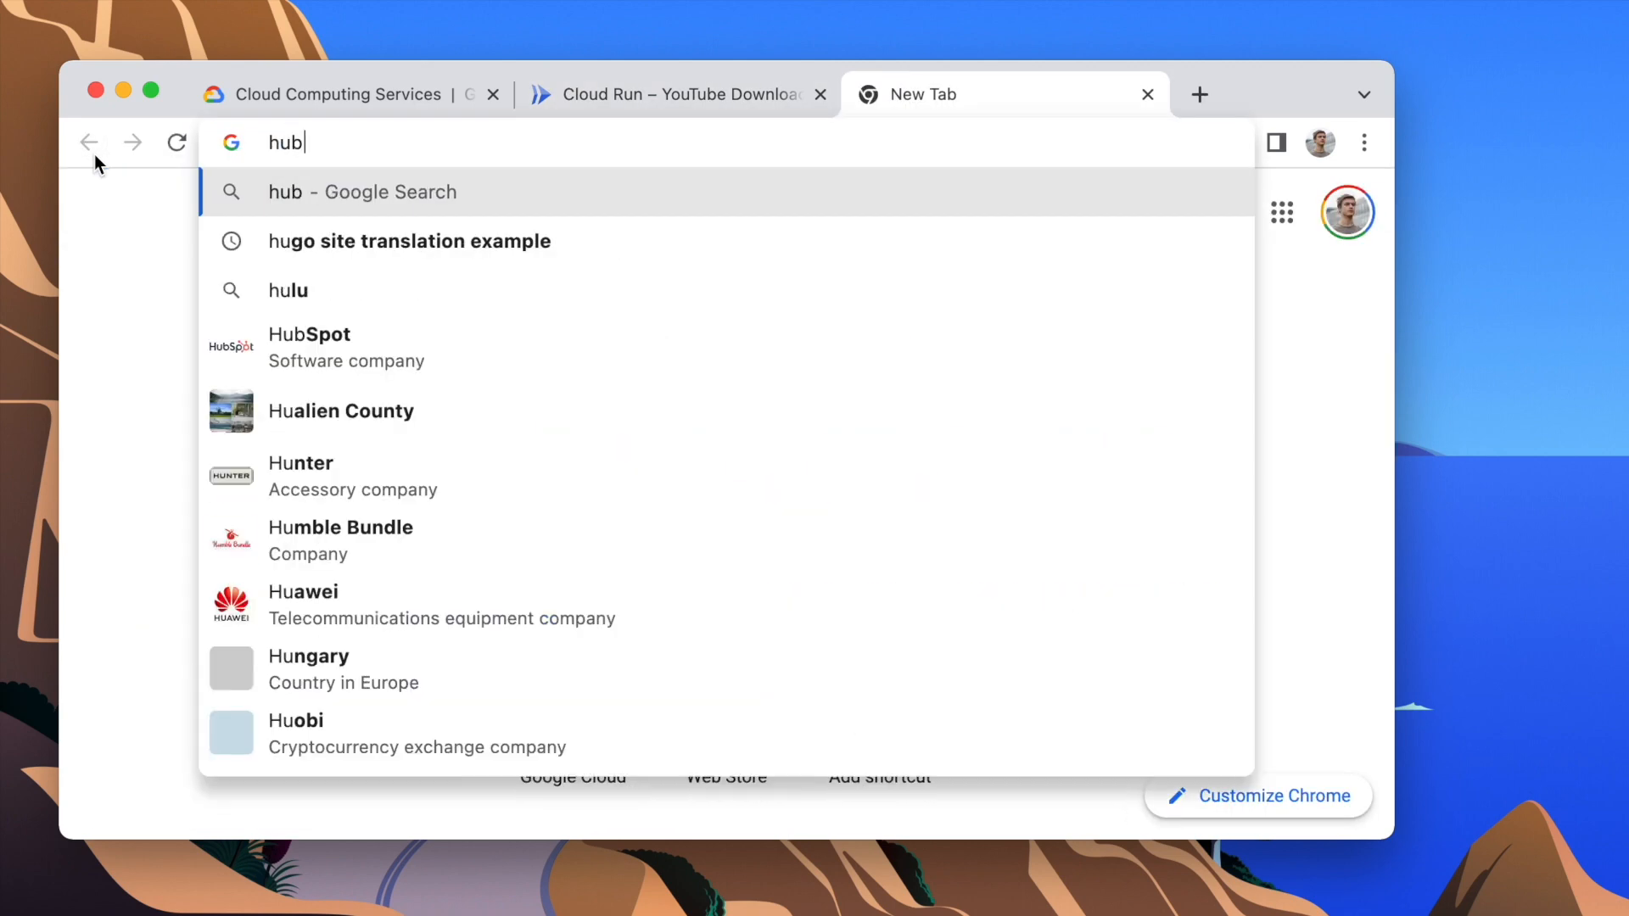
type("docker.com")
key("Return")
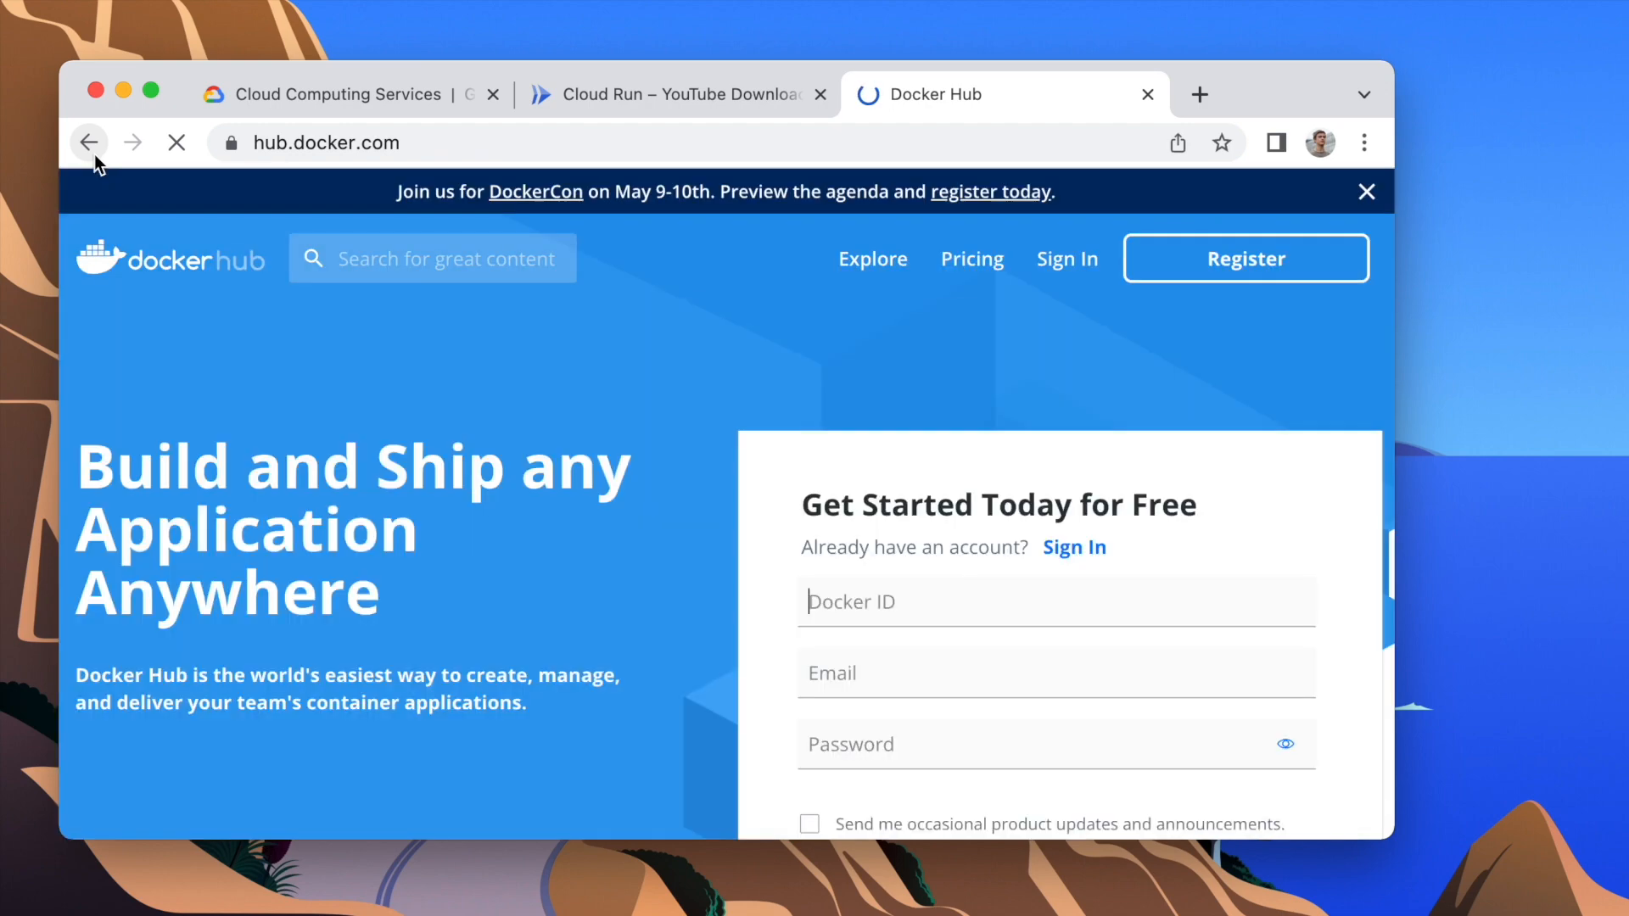
Step: Search Docker Hub for "youtube" and open the tzahi12345/youtubedl-material image page
left_click(395, 264)
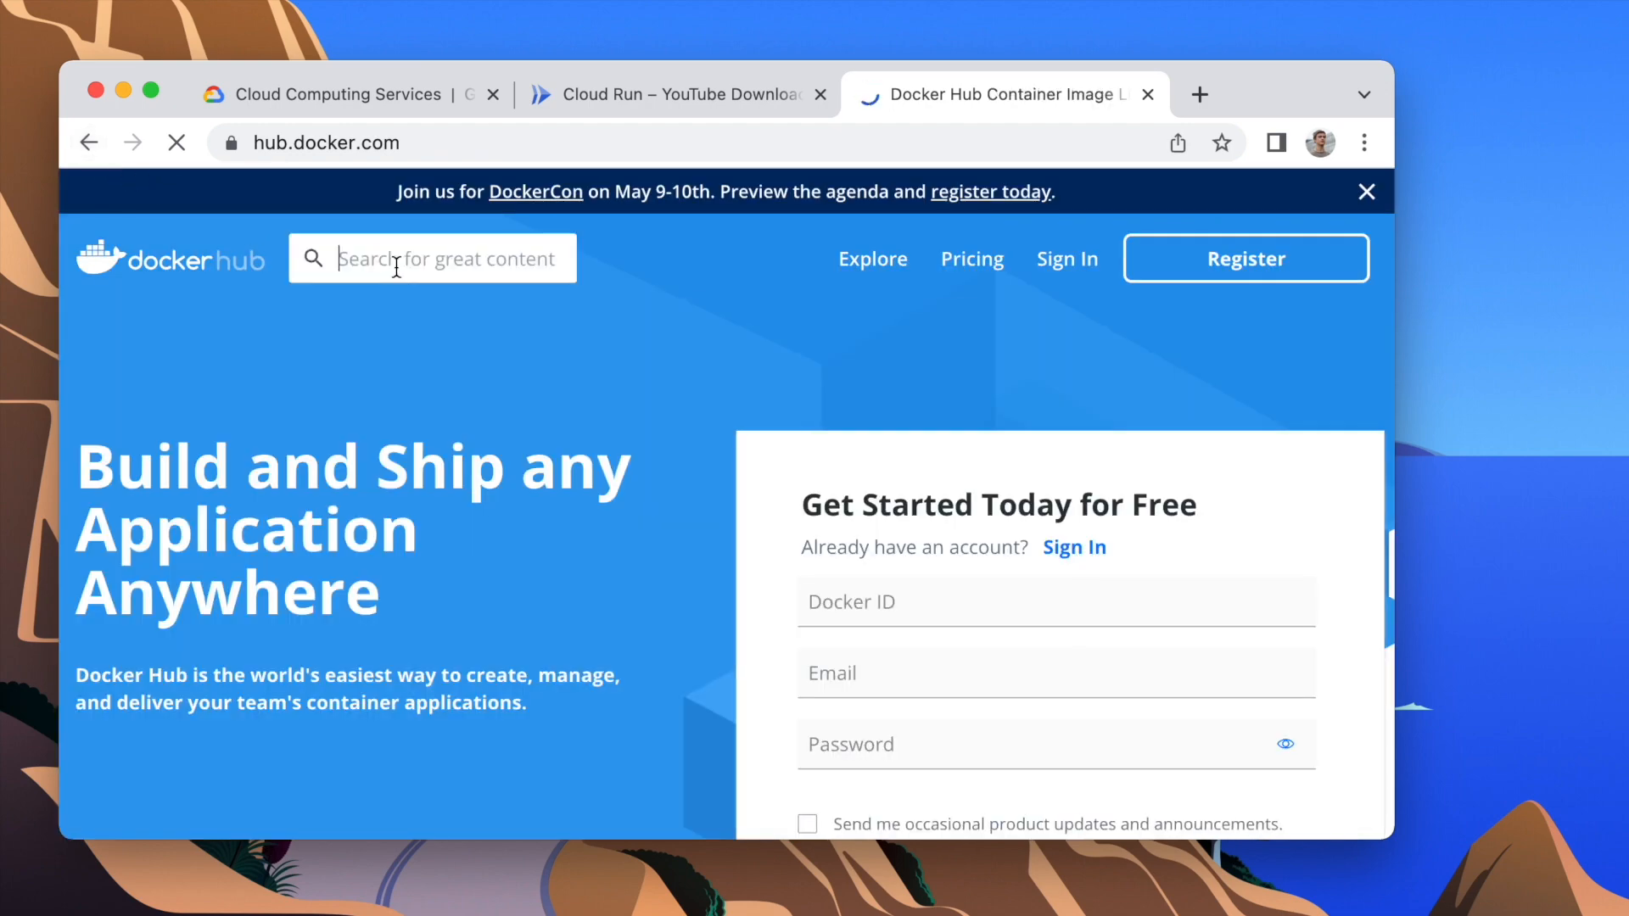
type("youtube")
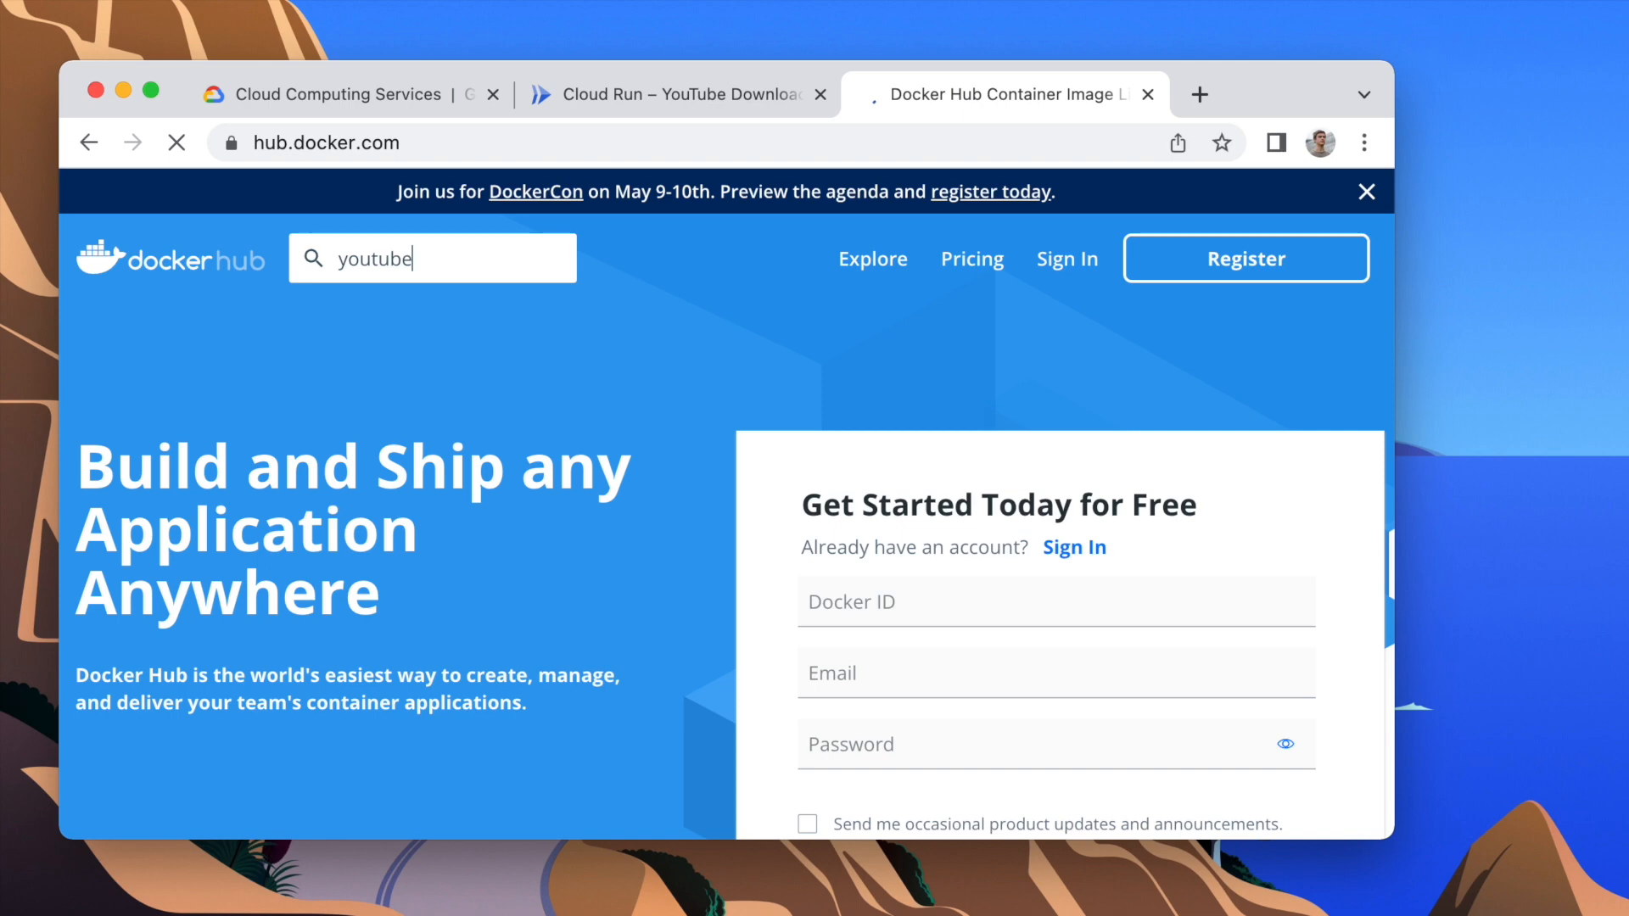
key("Return")
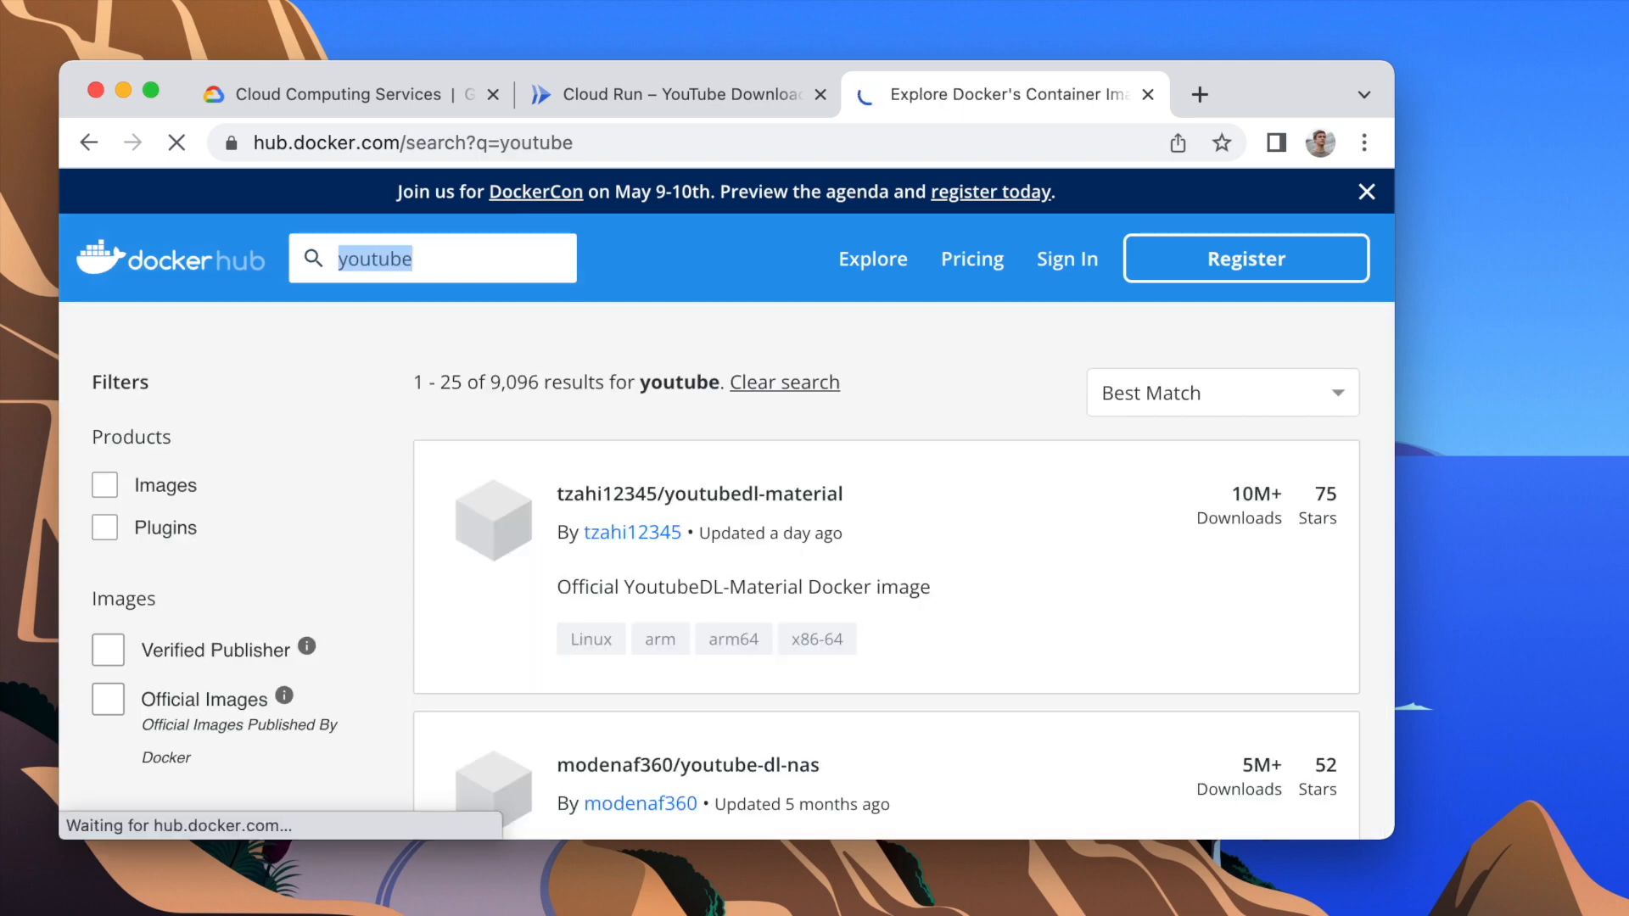
left_click(620, 492)
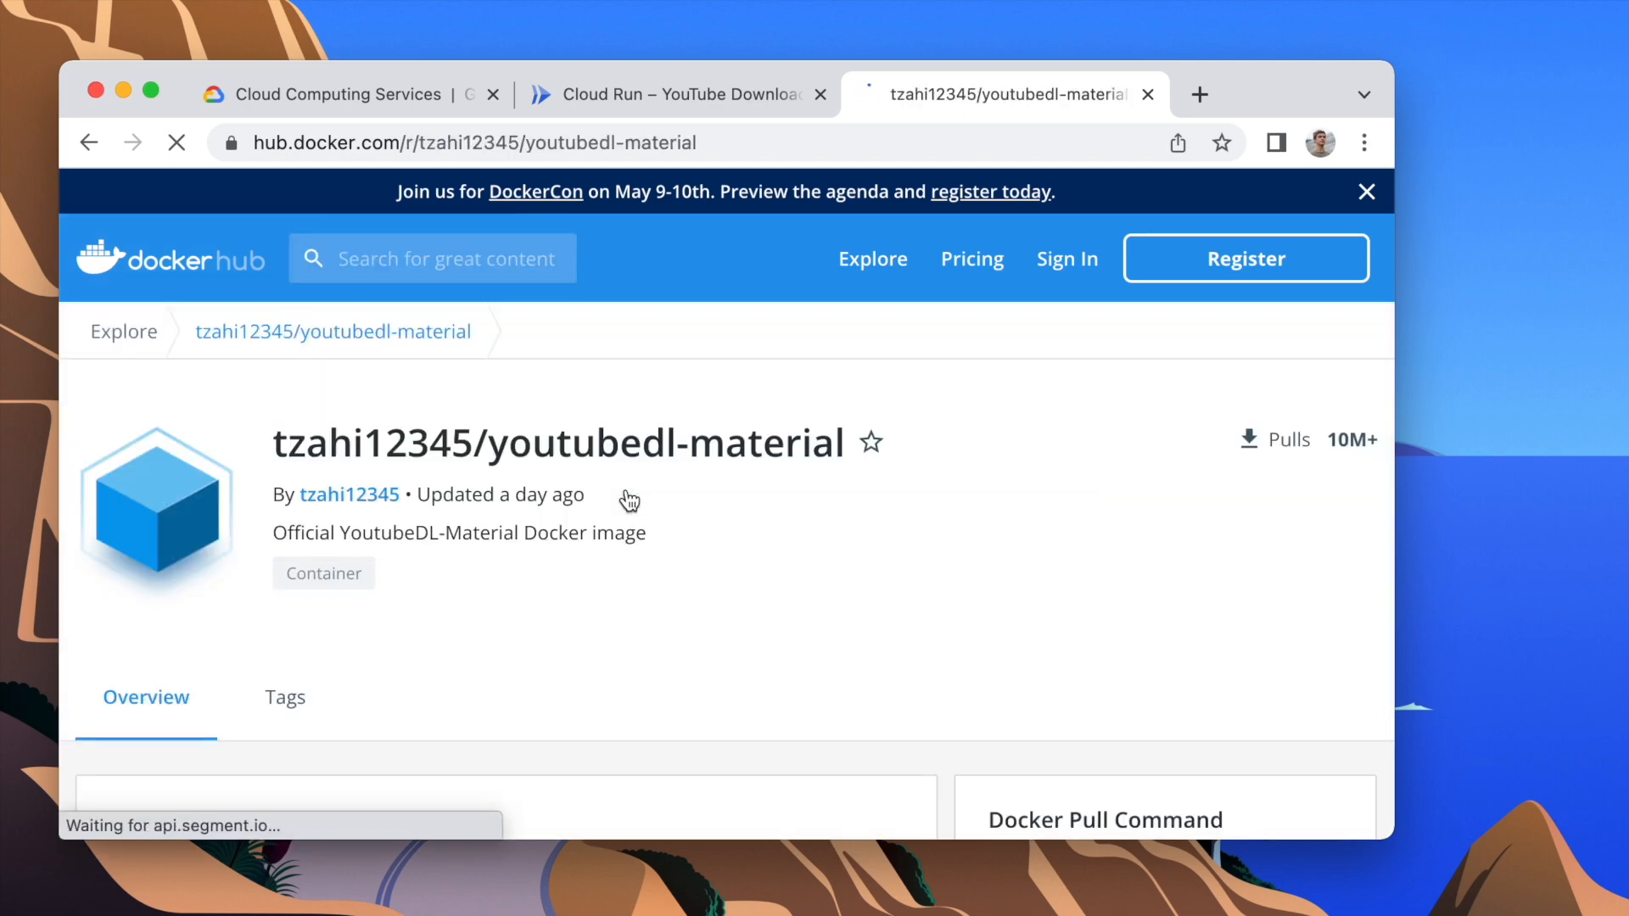
Step: Copy the image's Docker pull command and run it in Cloud Shell from the Cloud Run page
scroll(628, 500, "down", 3)
scroll(629, 501, "down", 1)
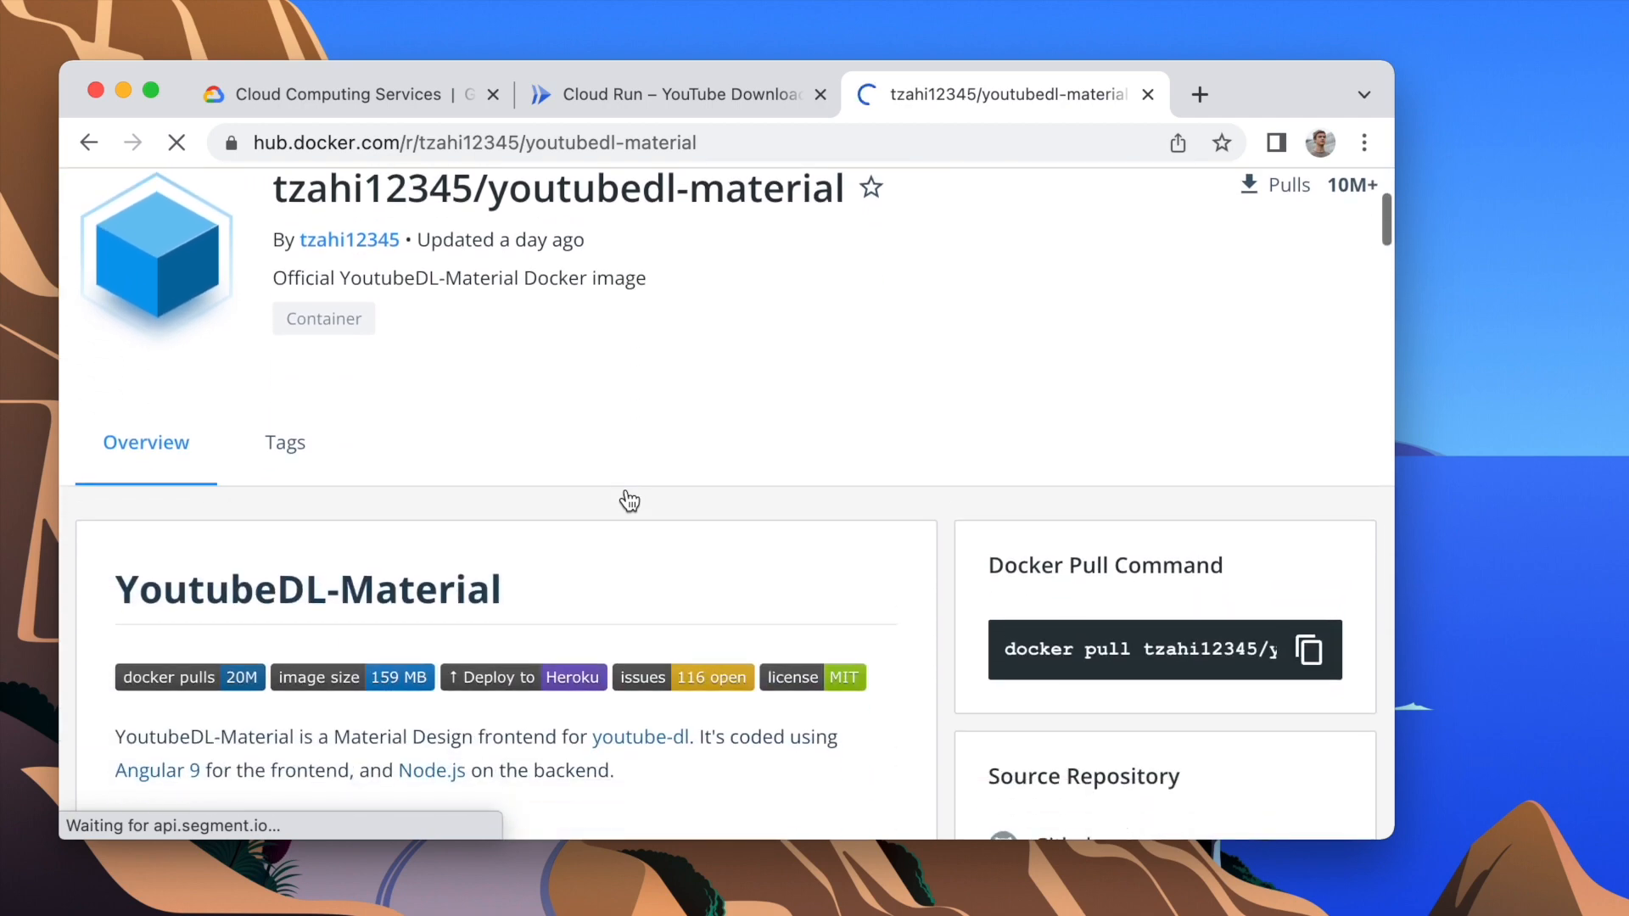
left_click(1054, 648)
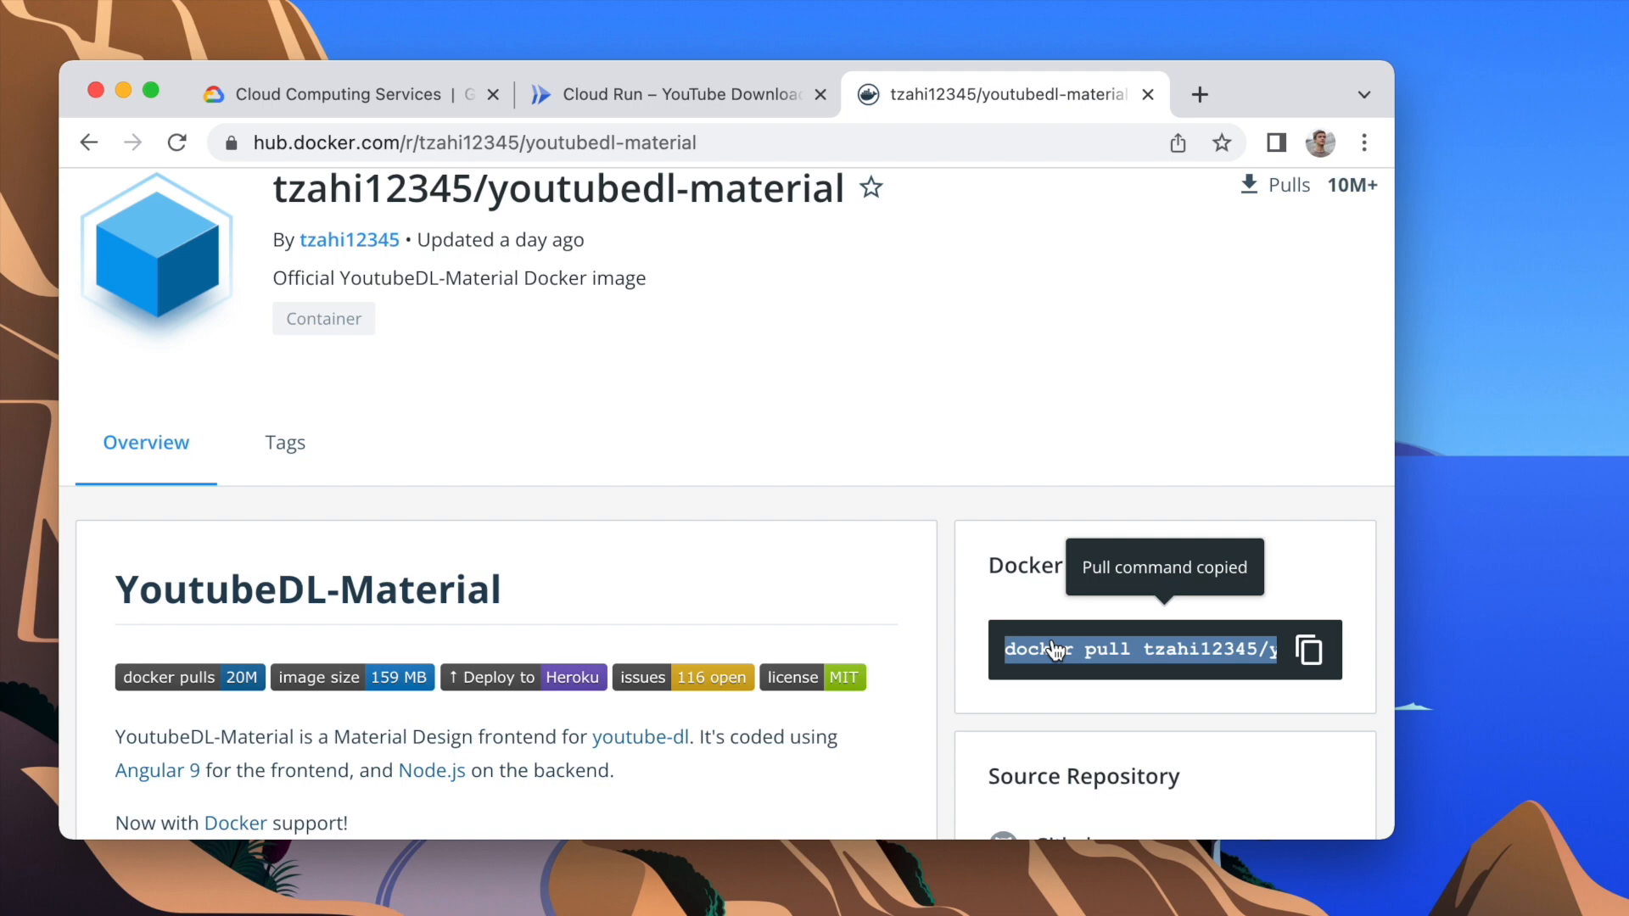
left_click(662, 99)
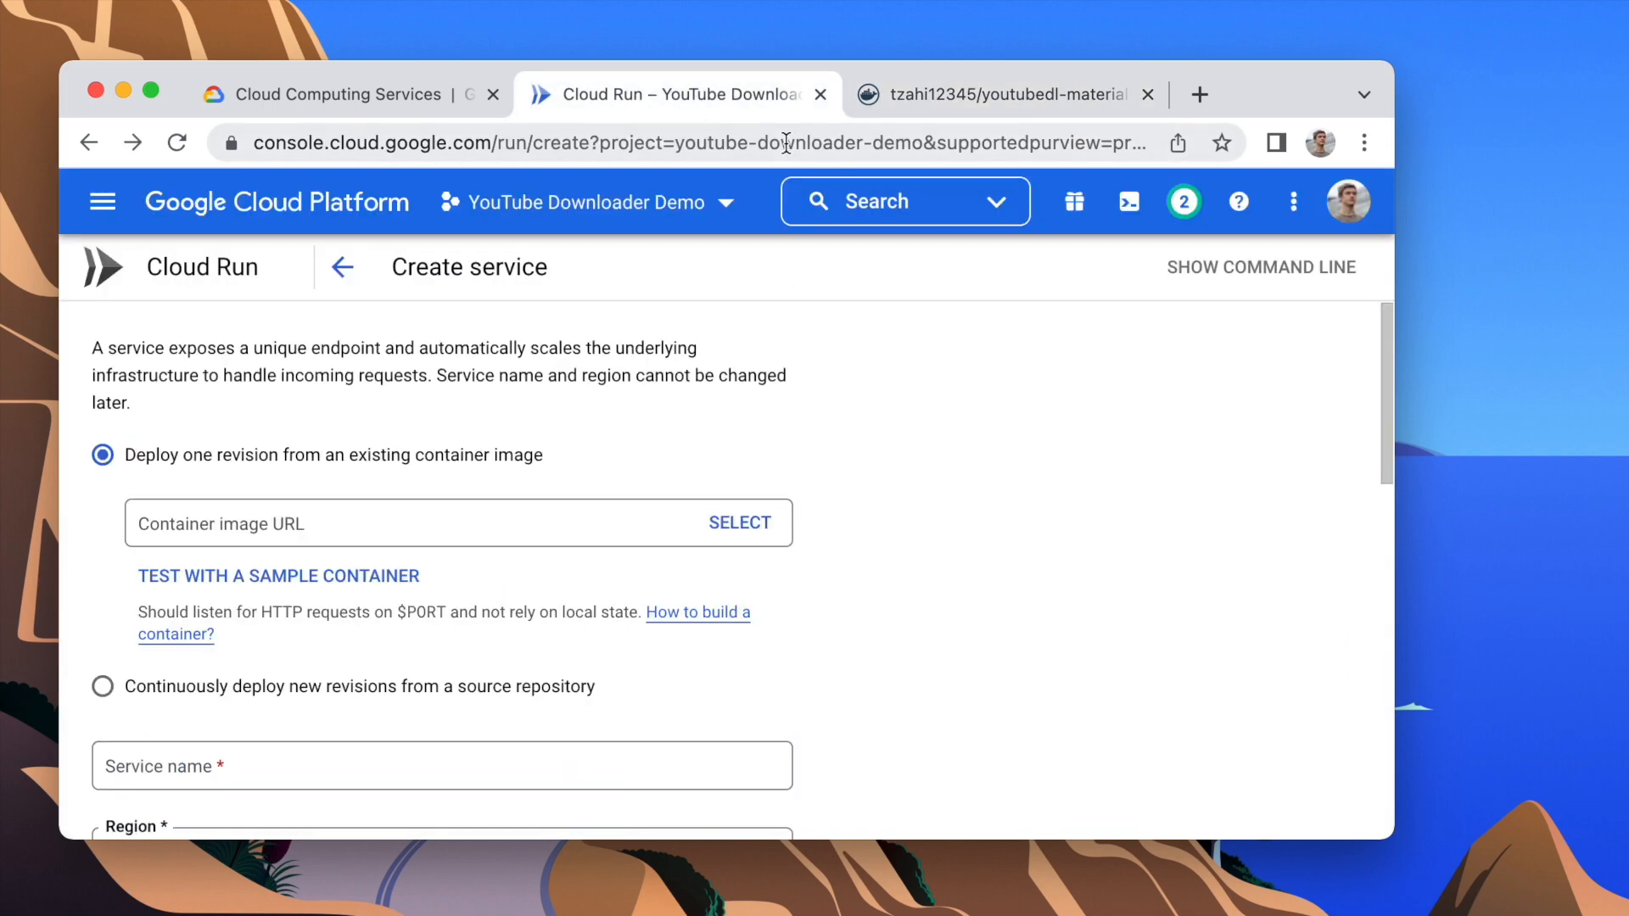
left_click(1130, 204)
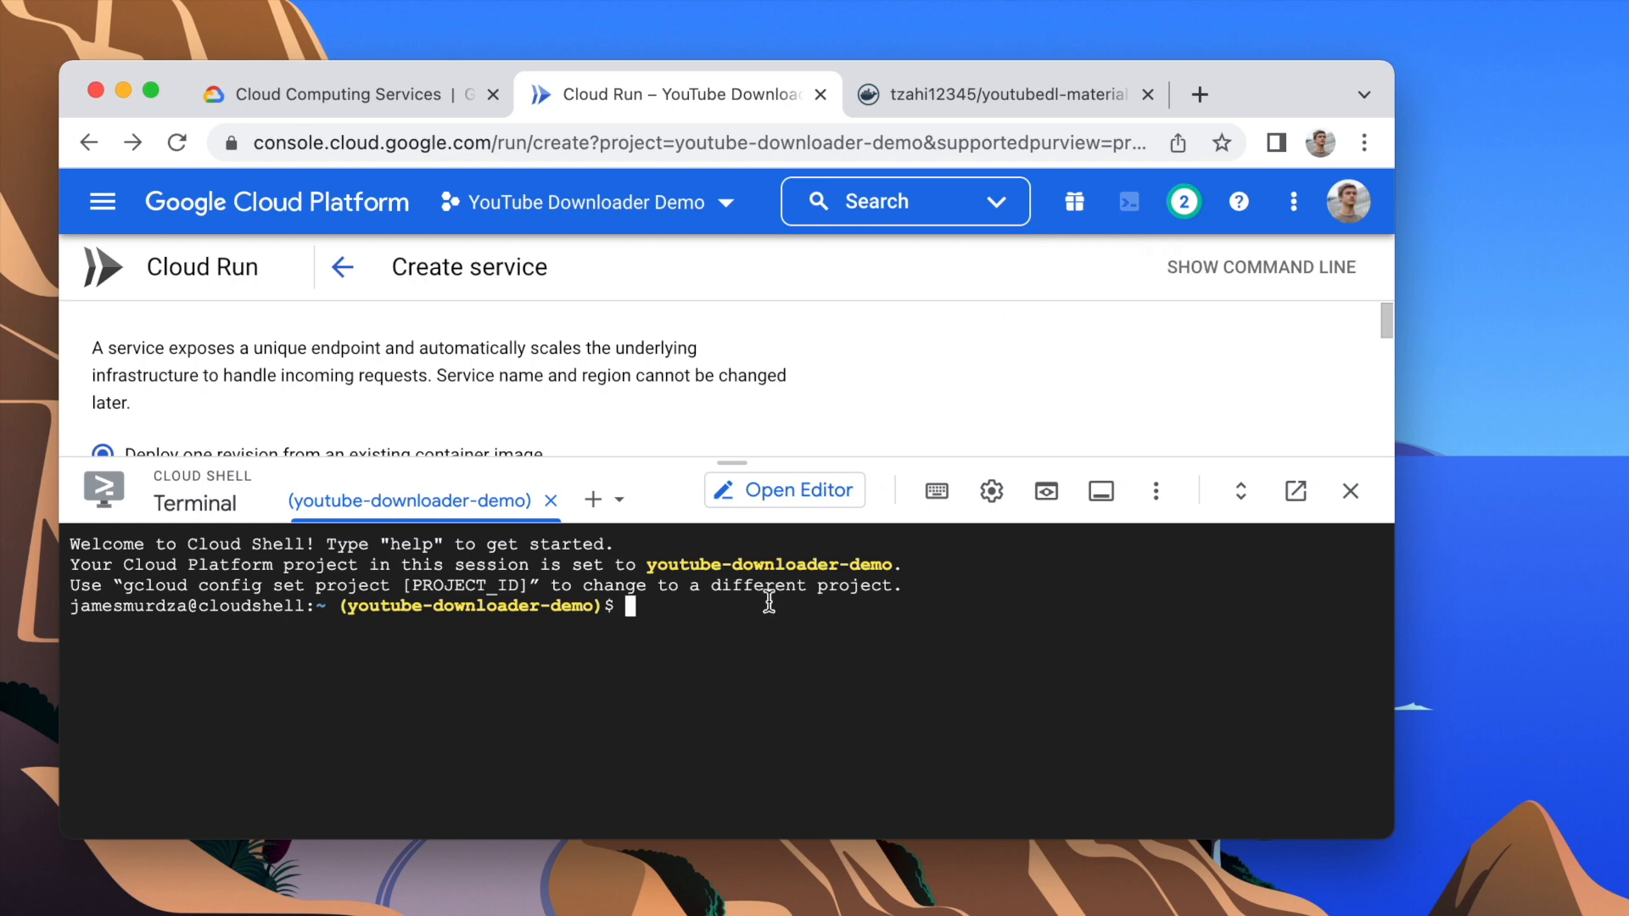
key("super+v")
key("Return")
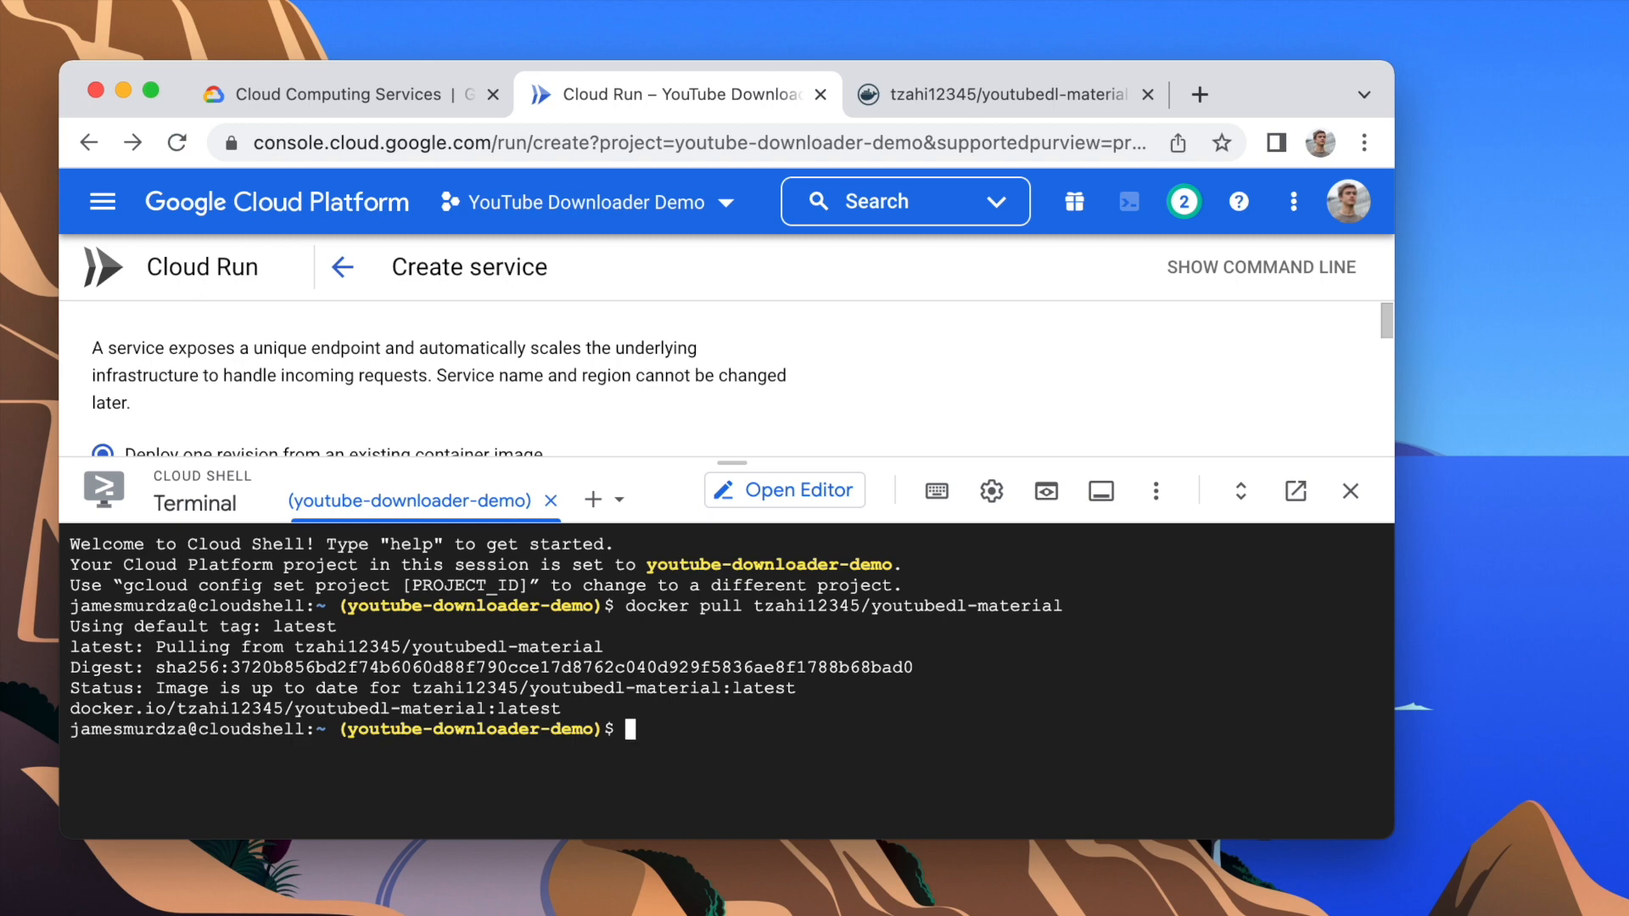
Step: Tag the tzahi12345/youtubedl-material image as gcr.io/youtube-downloader-demo/youtubedl using docker tag
type("docker tag")
double_click(771, 609)
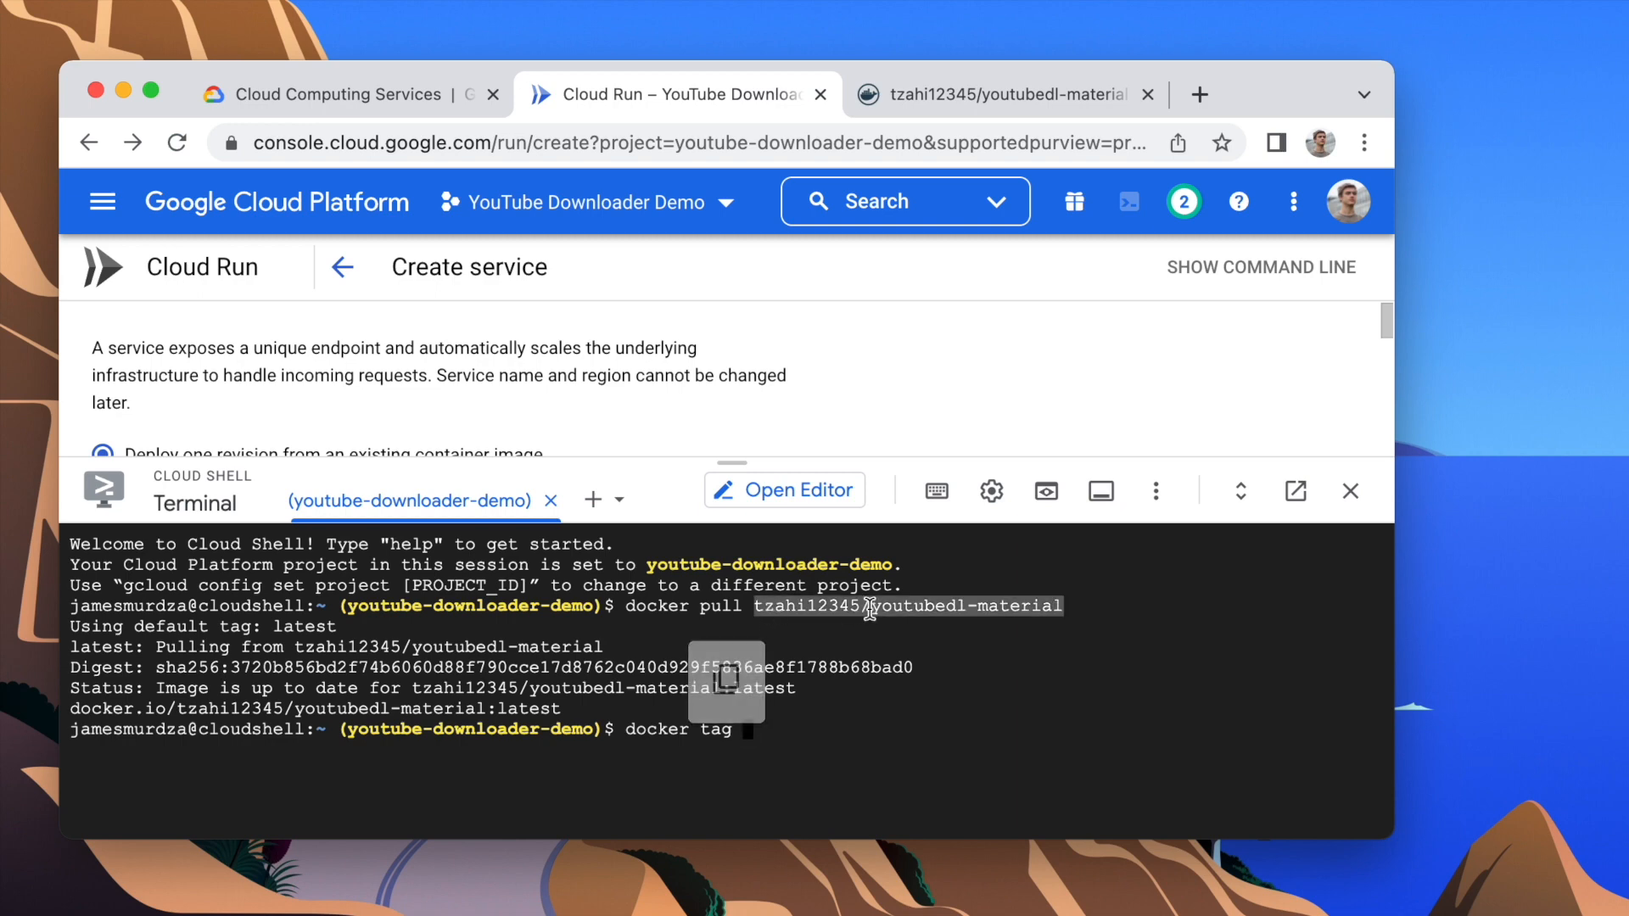
left_click(812, 746)
key("super+v")
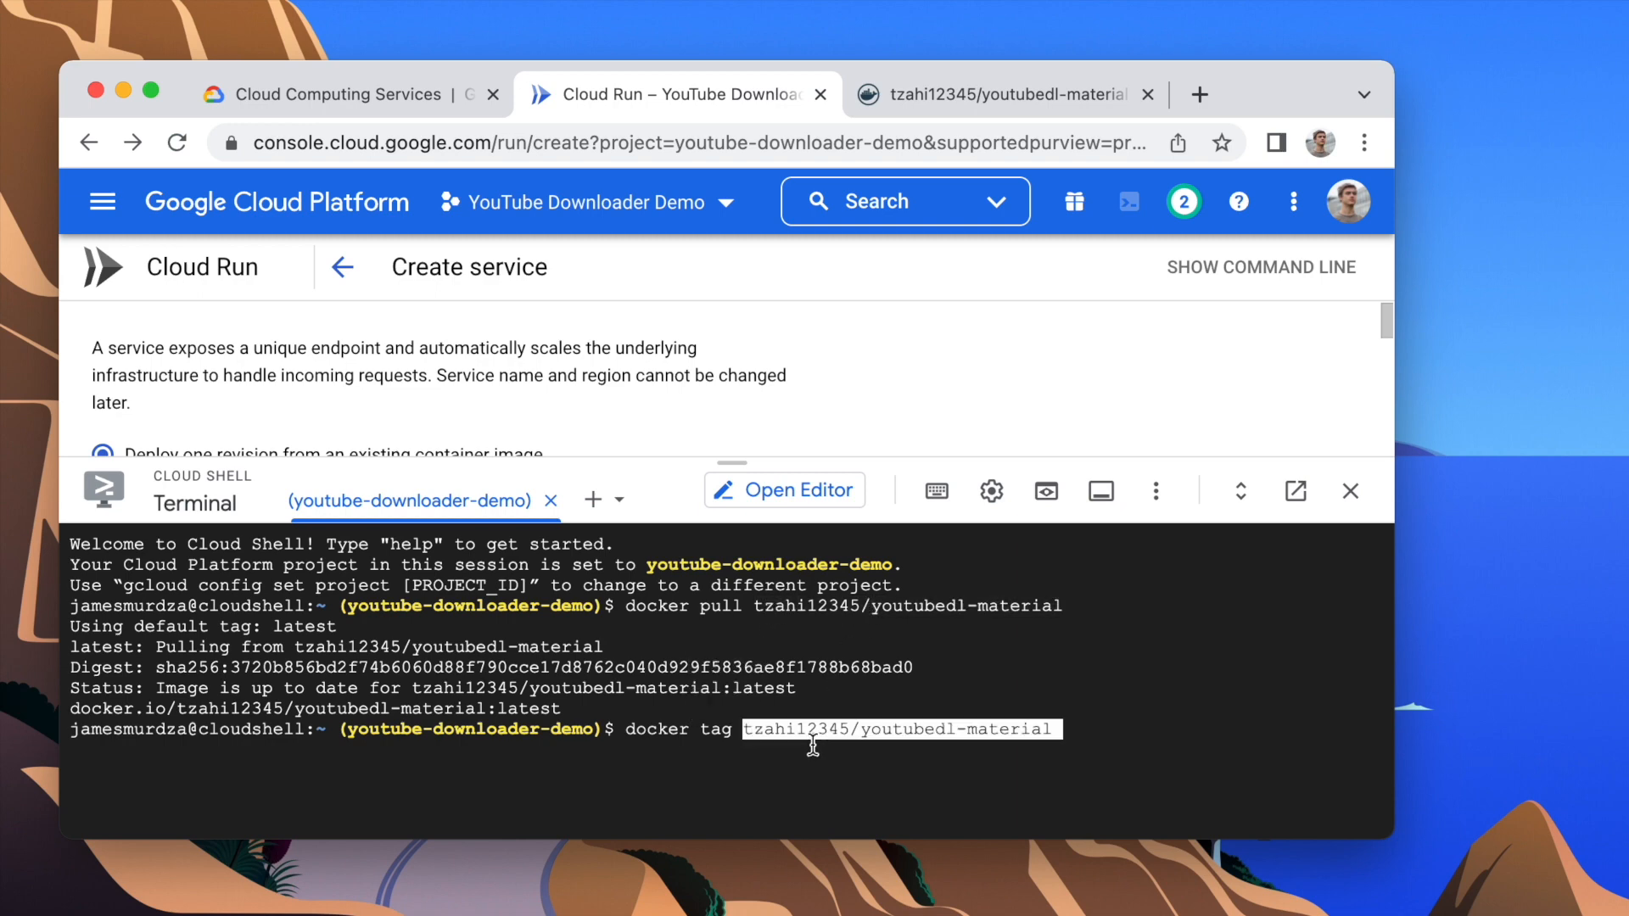
type("gcr")
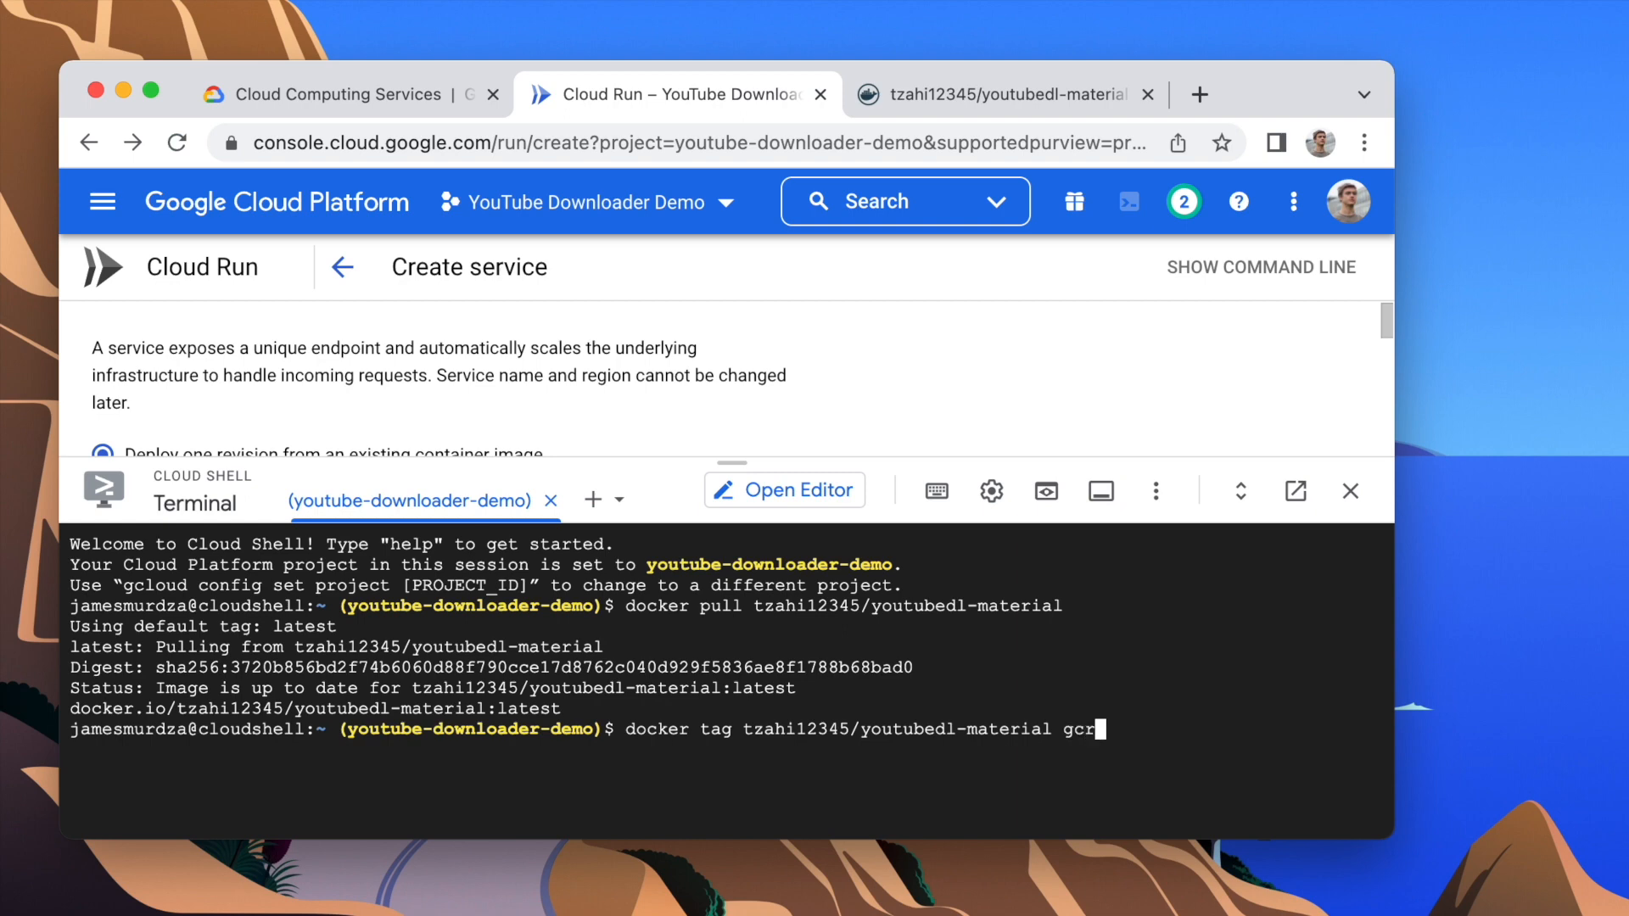
type(".io/")
double_click(370, 725)
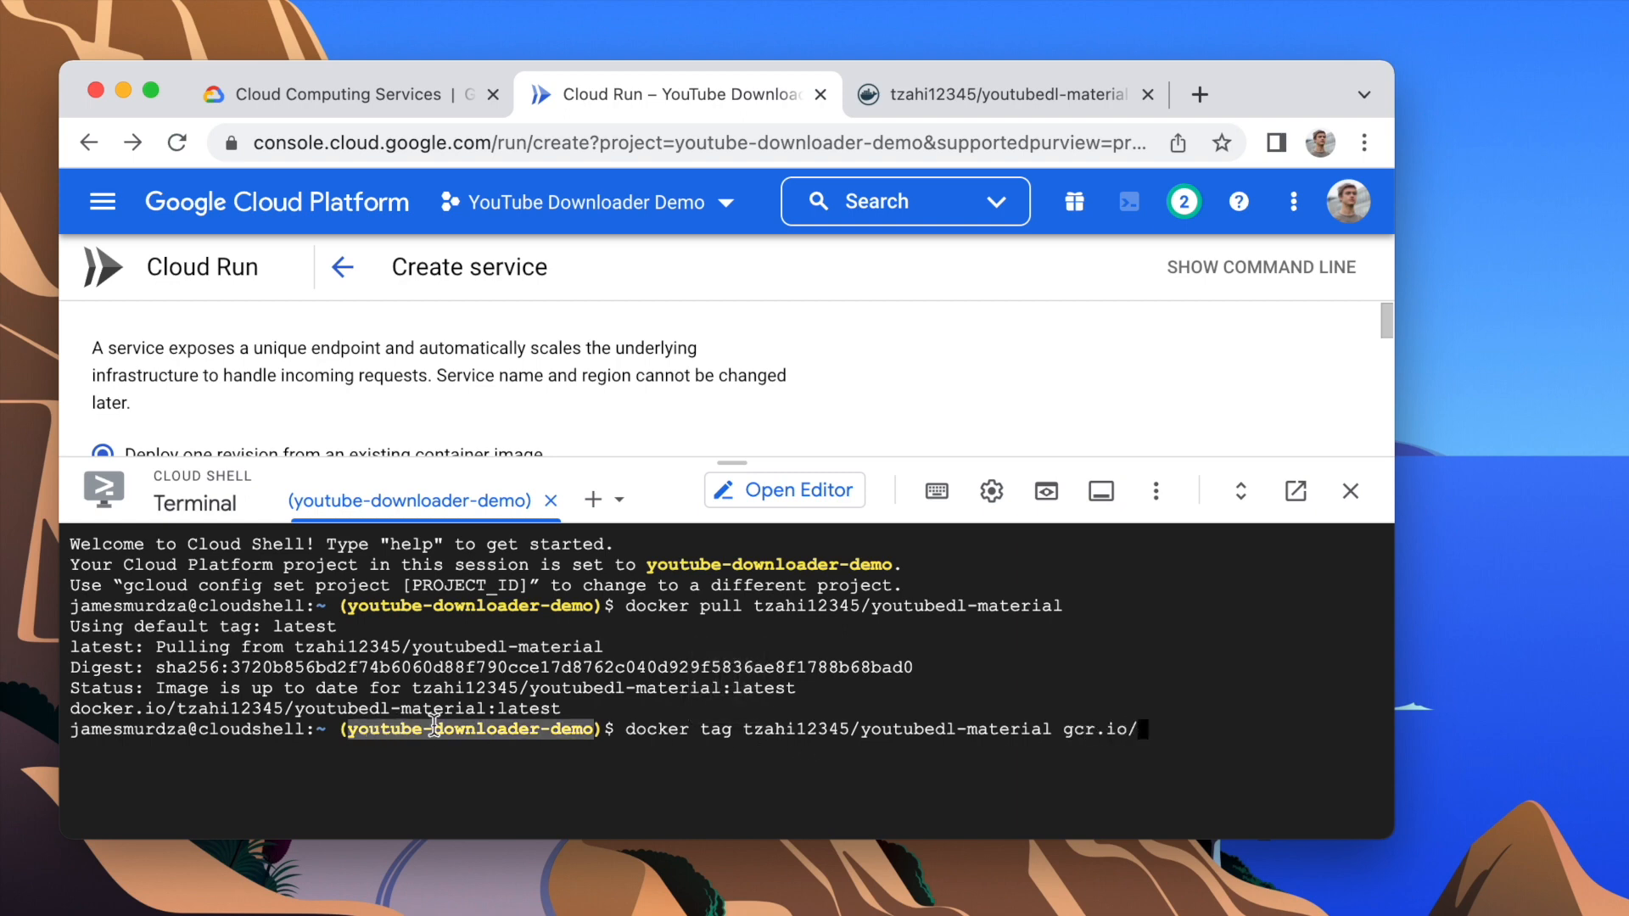
key("super+v")
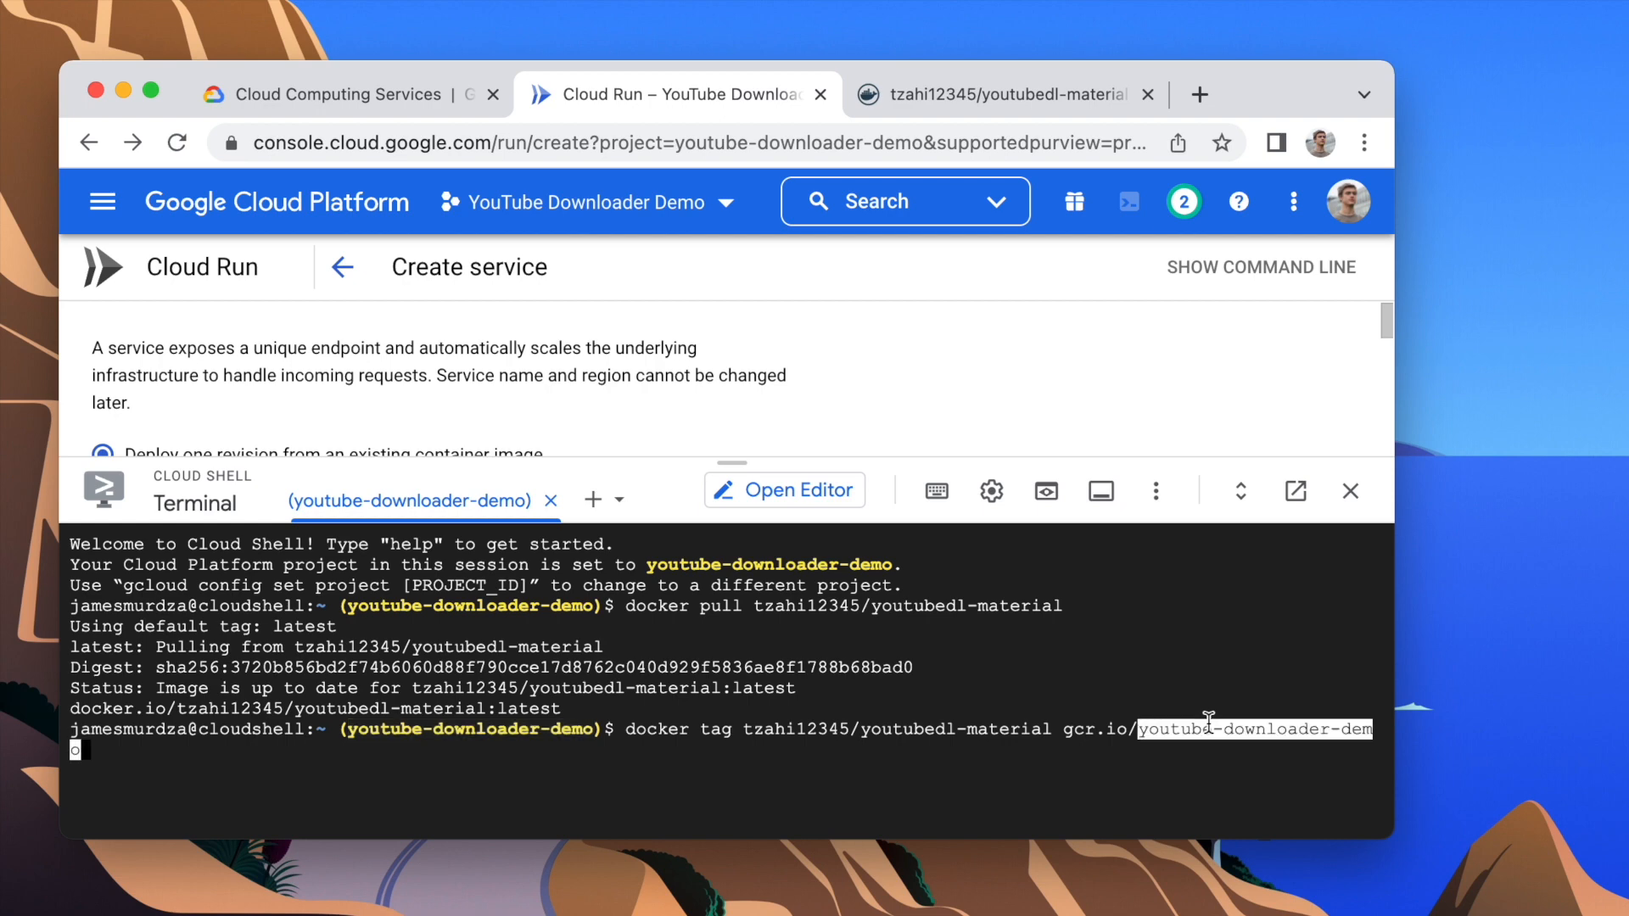
type("/you")
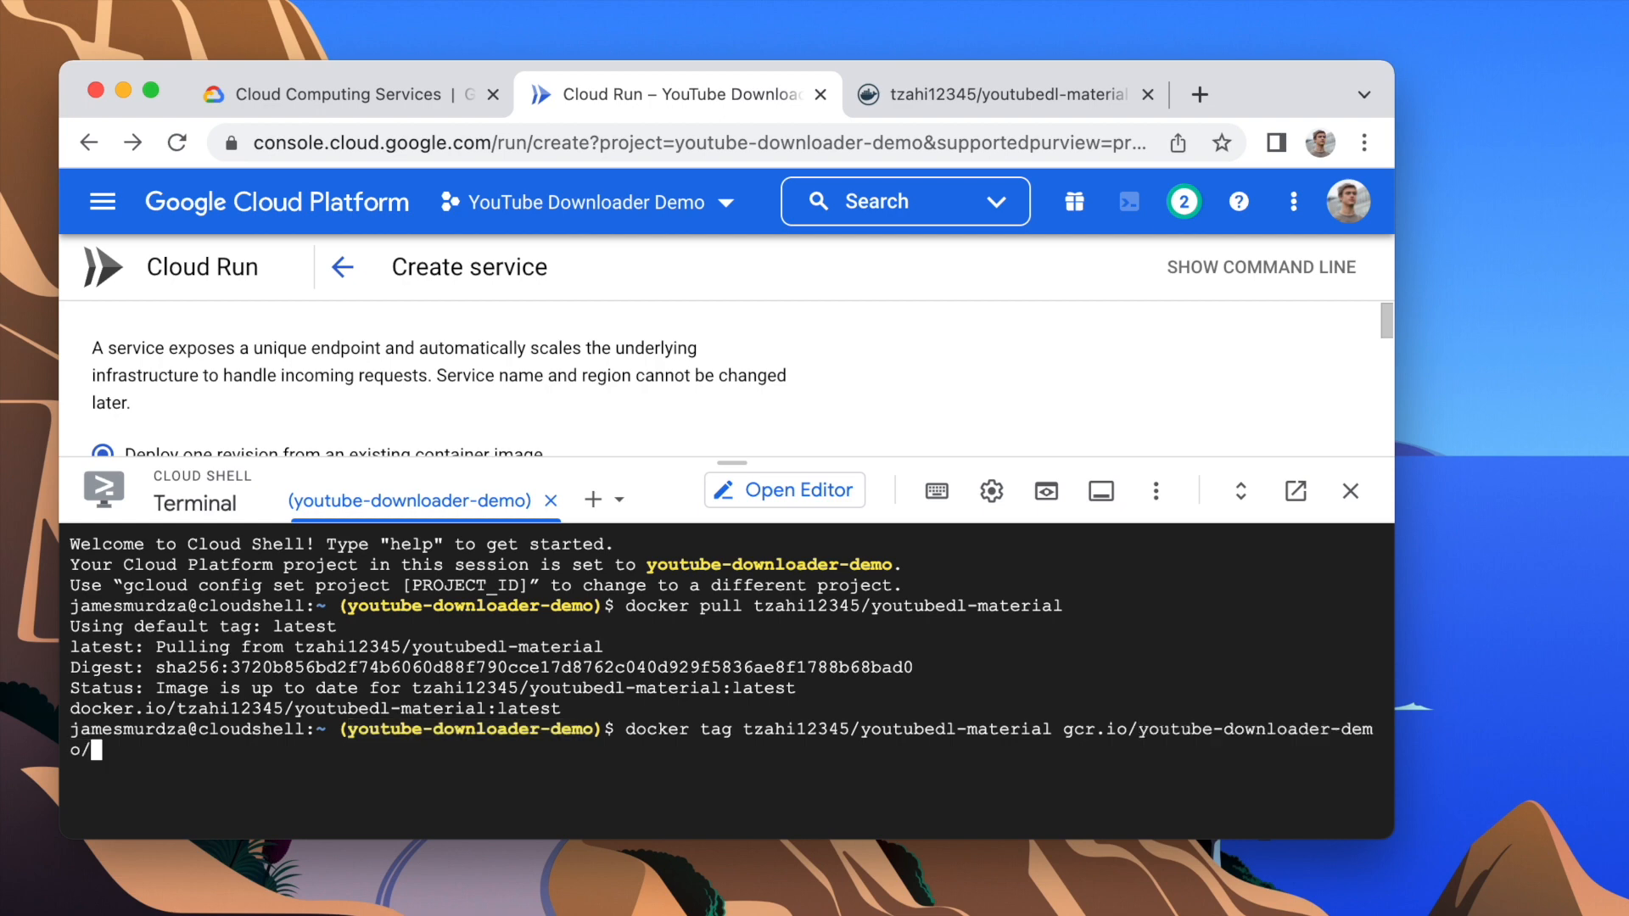
type("tubedl")
key("Return")
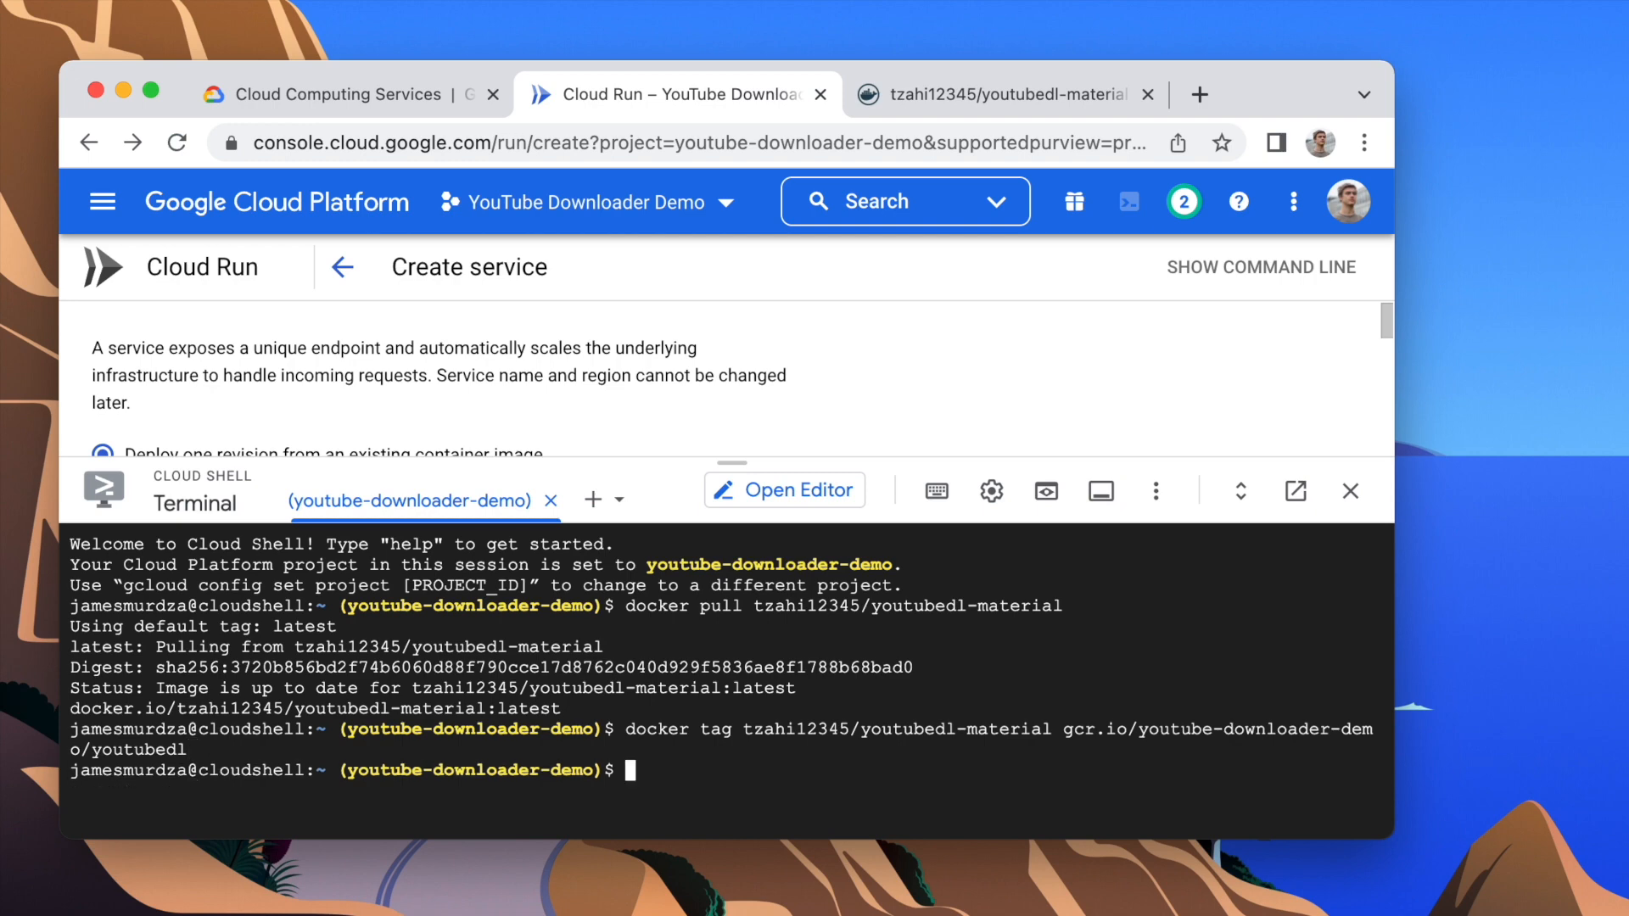
Step: Push gcr.io/youtube-downloader-demo/youtubedl to the registry with docker push, authorizing Cloud Shell to use the account credentials
double_click(1090, 728)
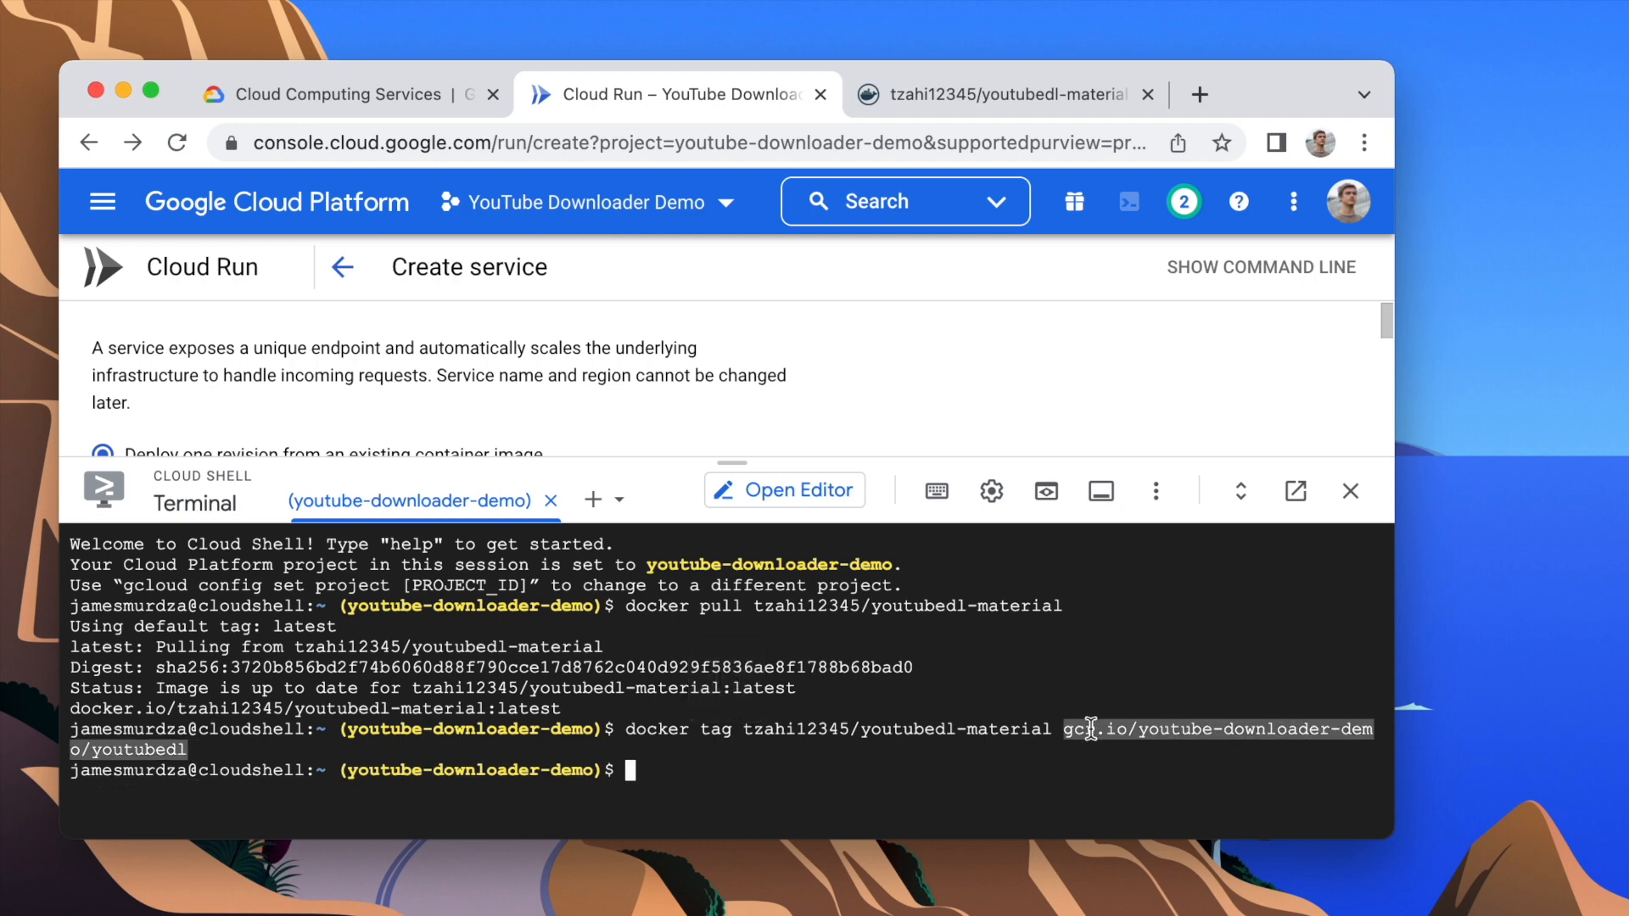
type("docker push")
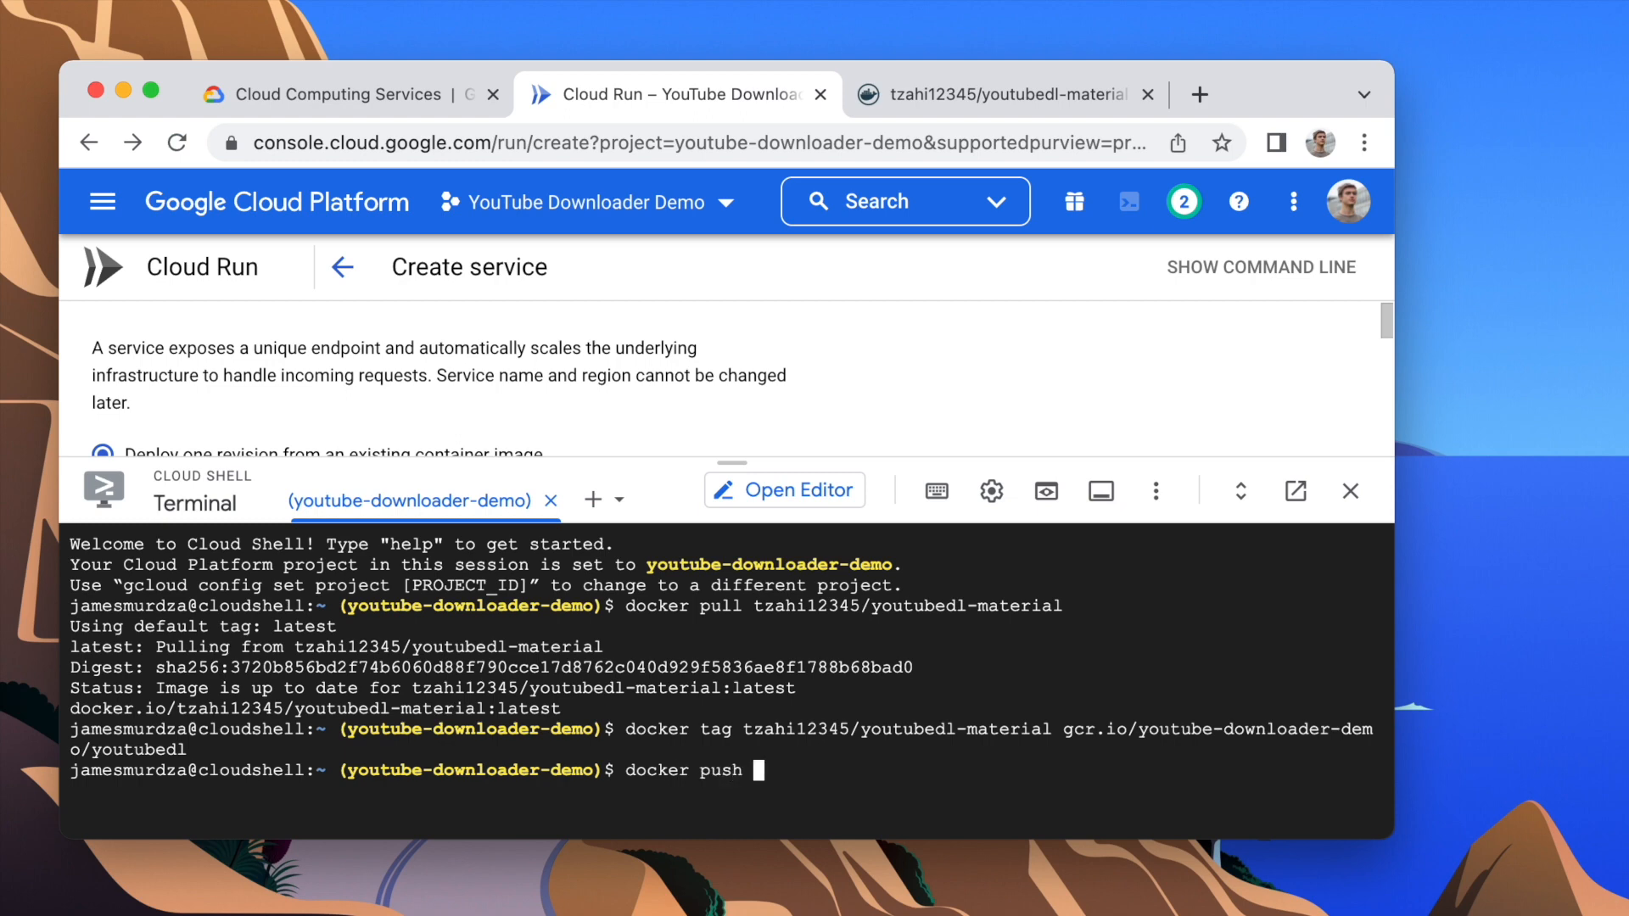
key("super+v")
key("Return")
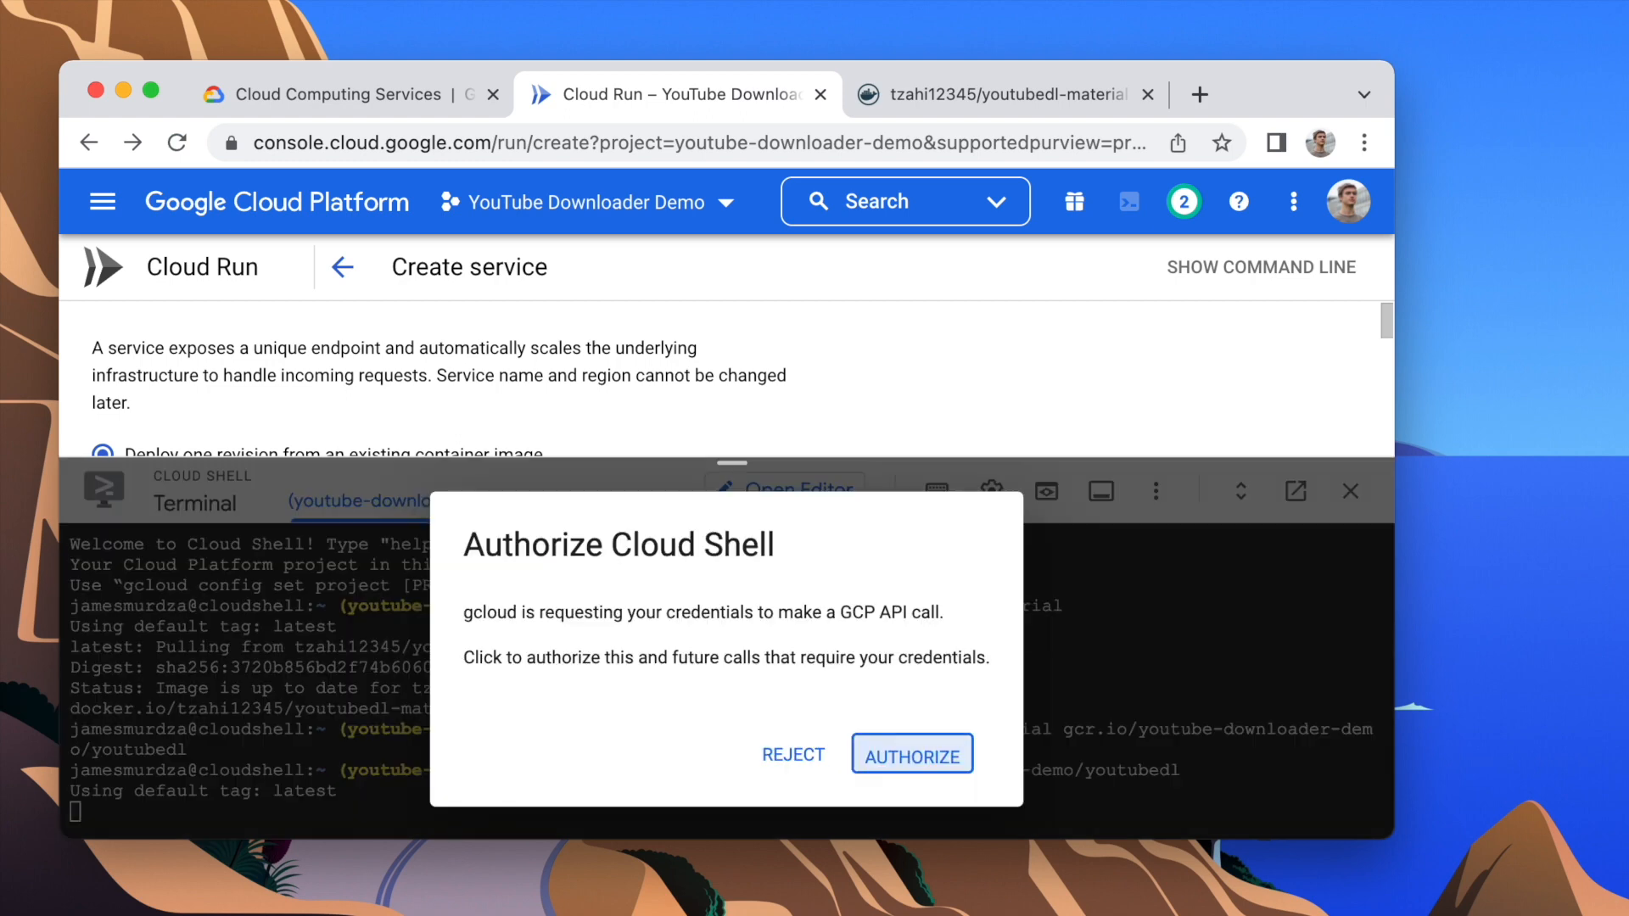
left_click(967, 754)
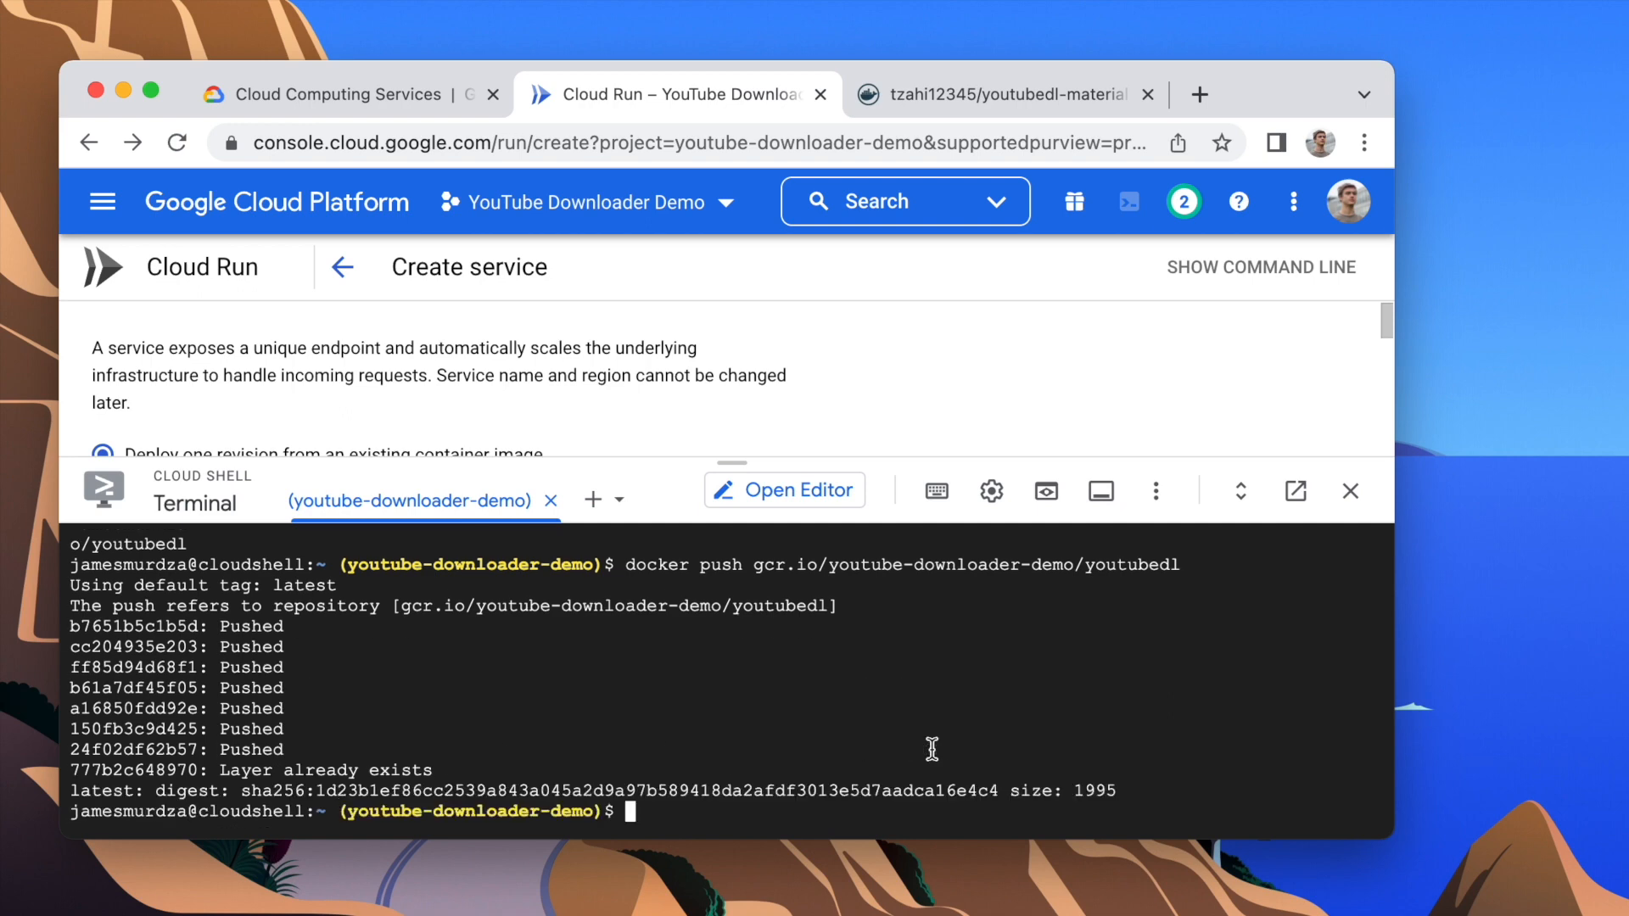
Step: Close Cloud Shell and choose the latest gcr.io/youtube-downloader-demo/youtubedl image from Container Registry as the service's container image
left_click(1350, 492)
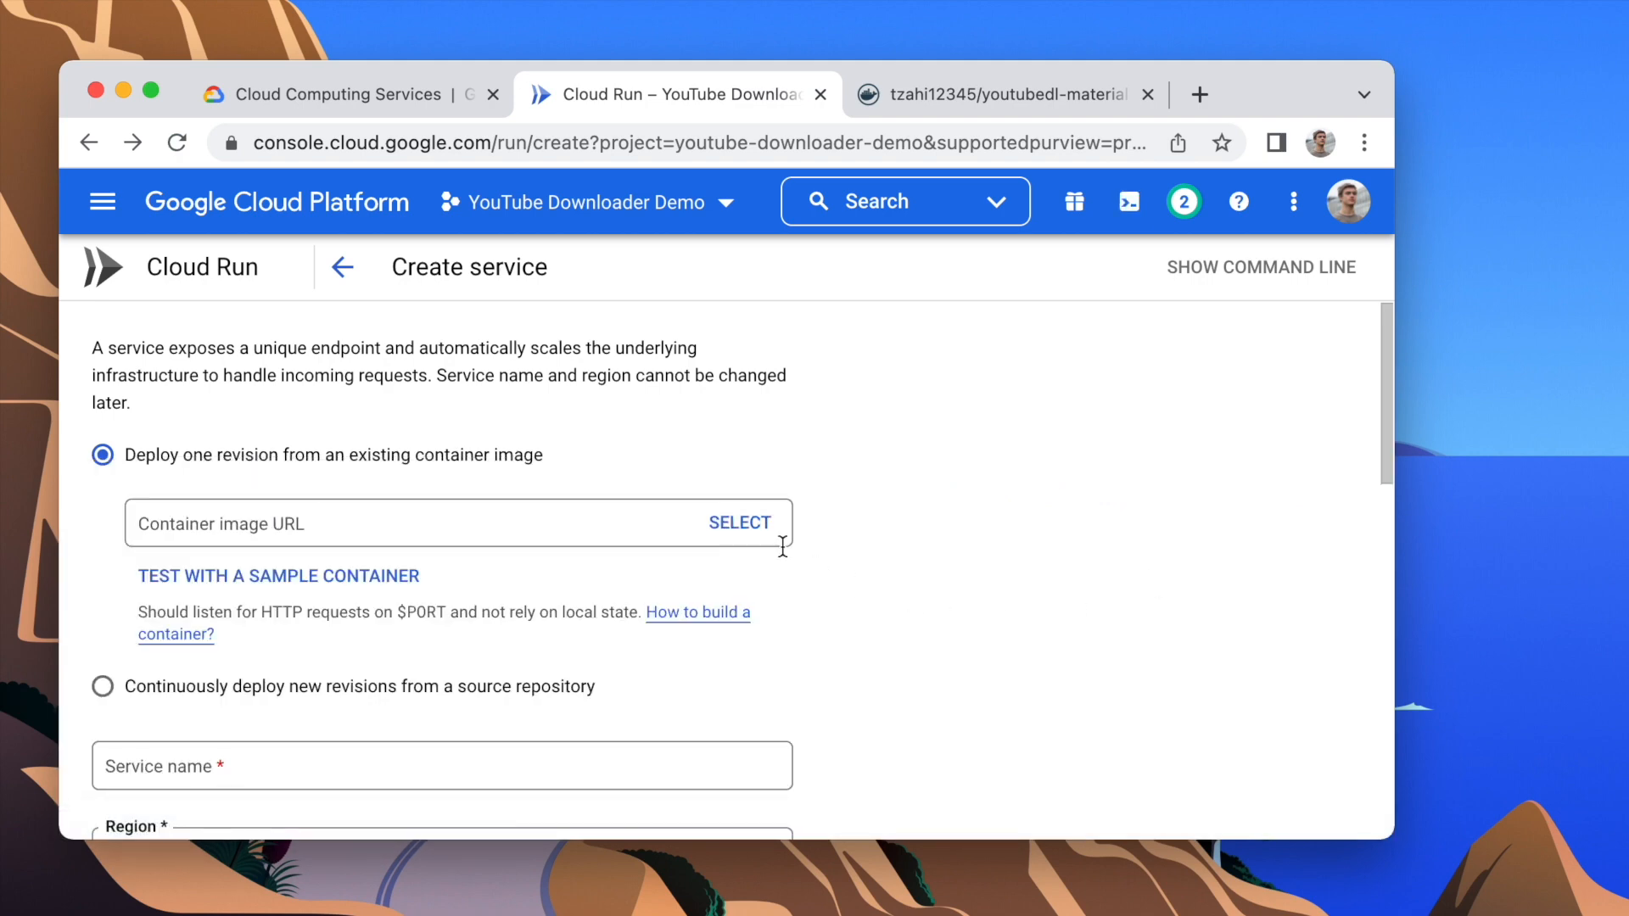
left_click(739, 524)
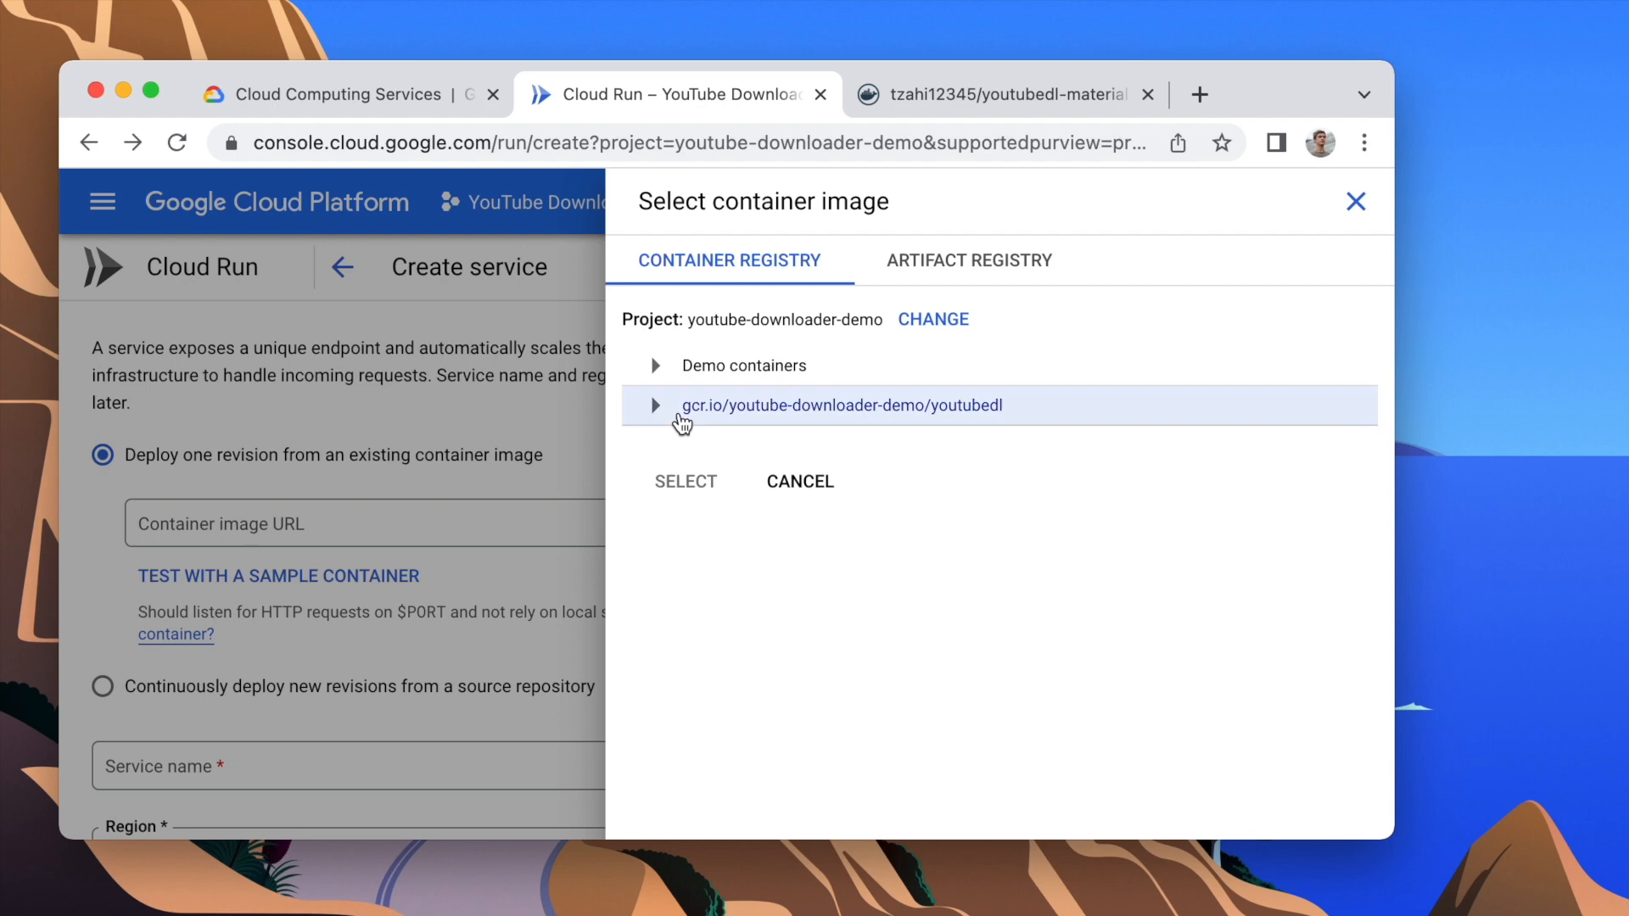
left_click(654, 405)
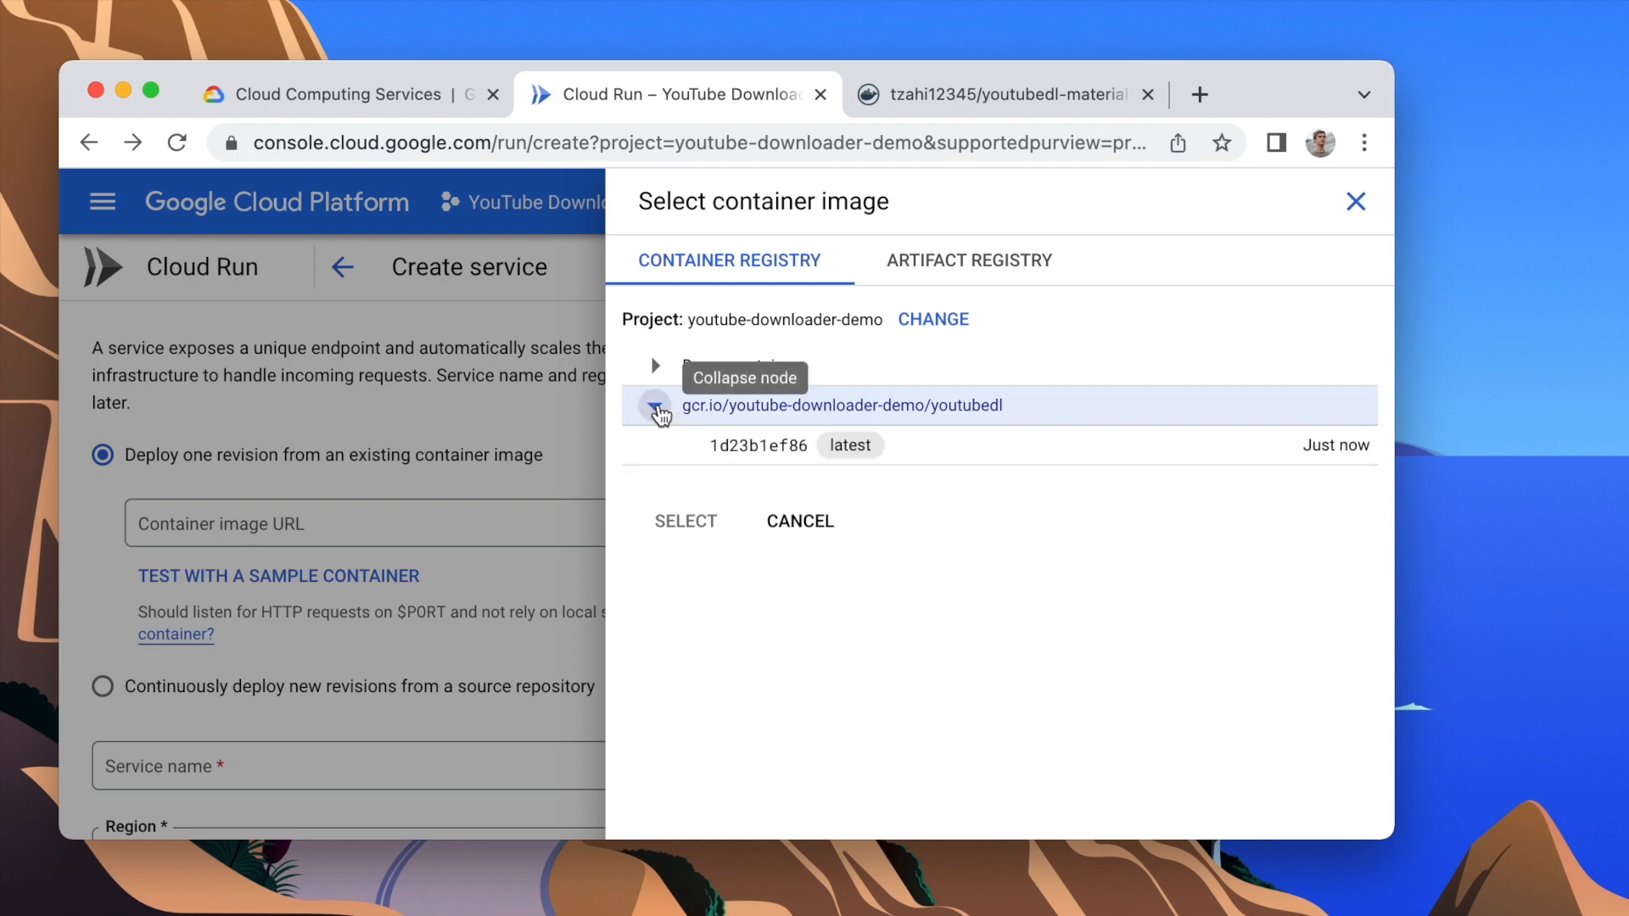
left_click(736, 449)
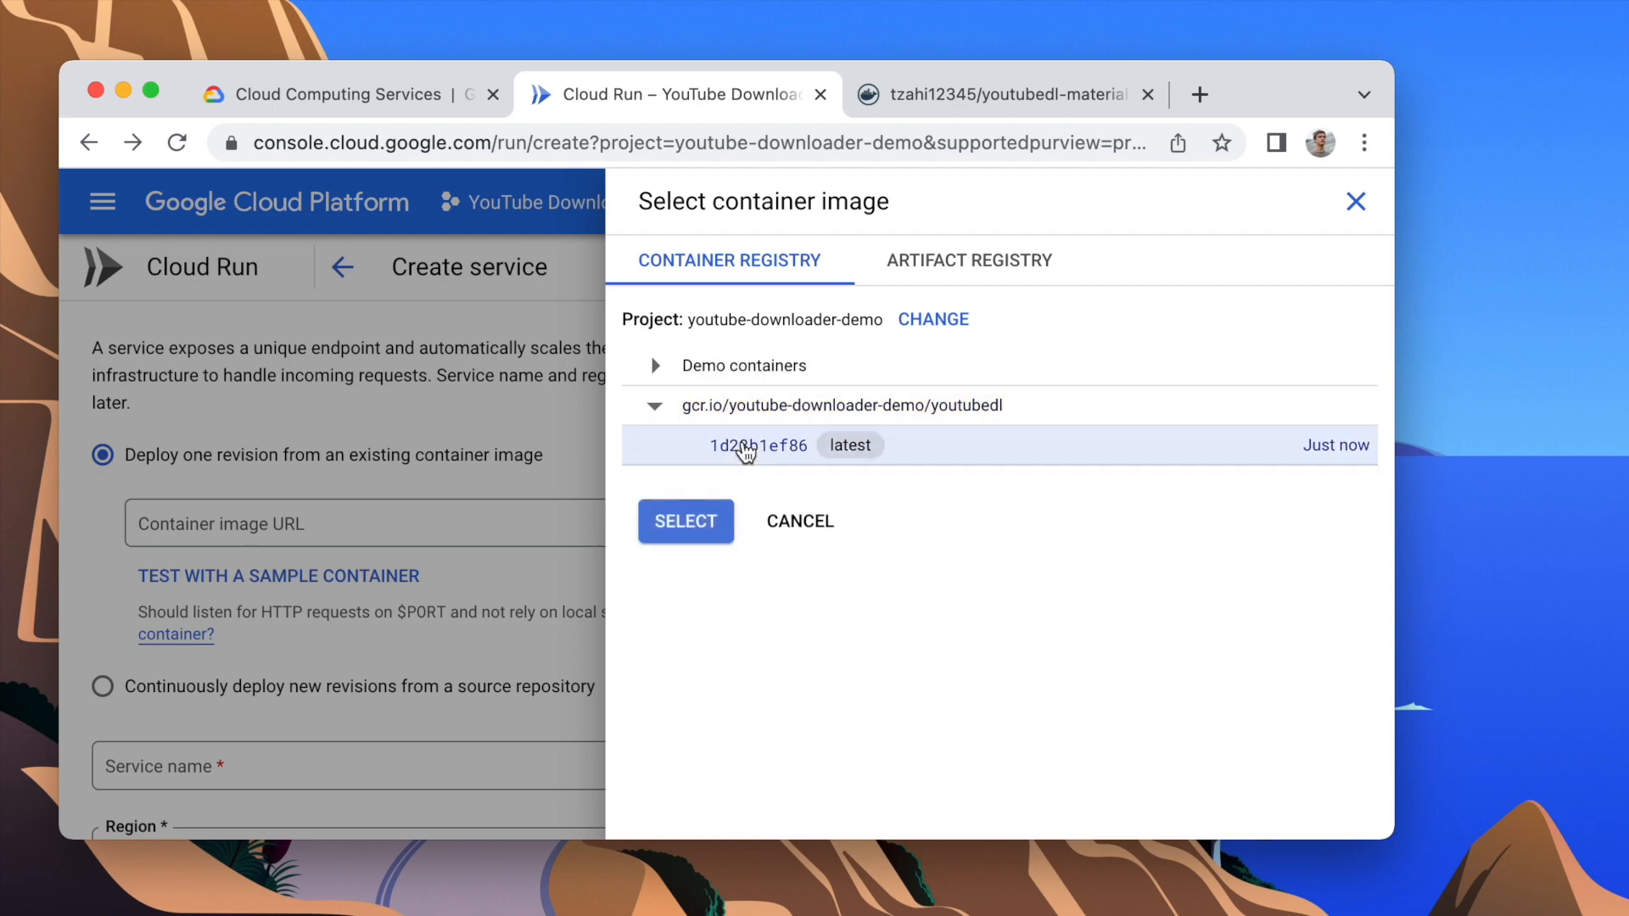
left_click(701, 522)
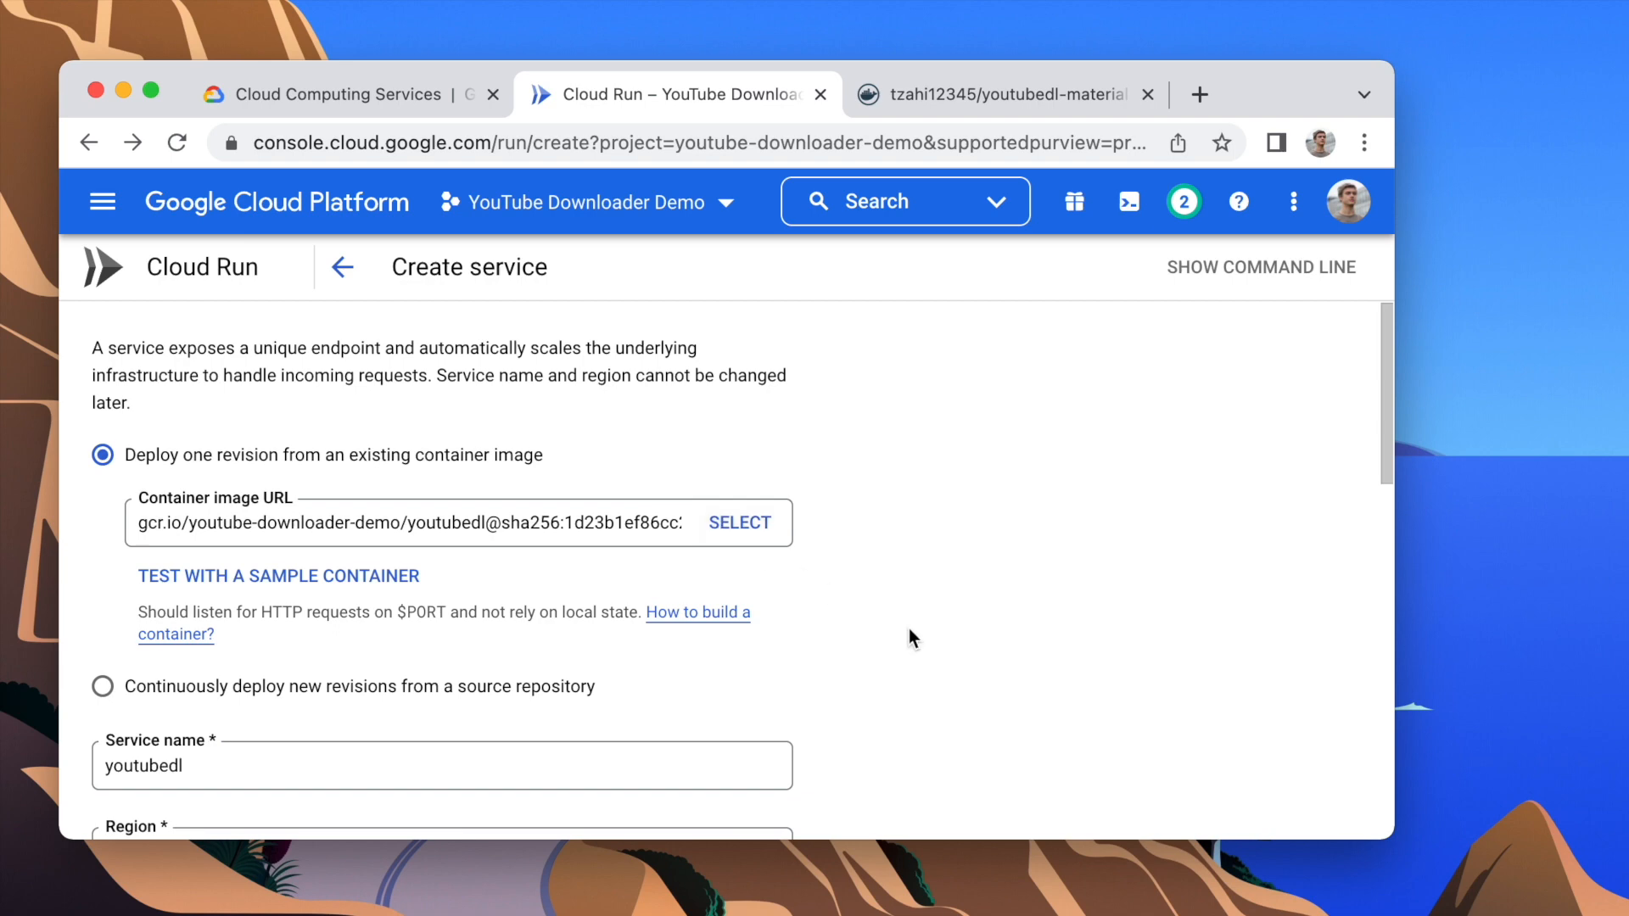
Step: Allow unauthenticated invocations for the service and expand the container, variables, connections and security settings
scroll(908, 638, "down", 5)
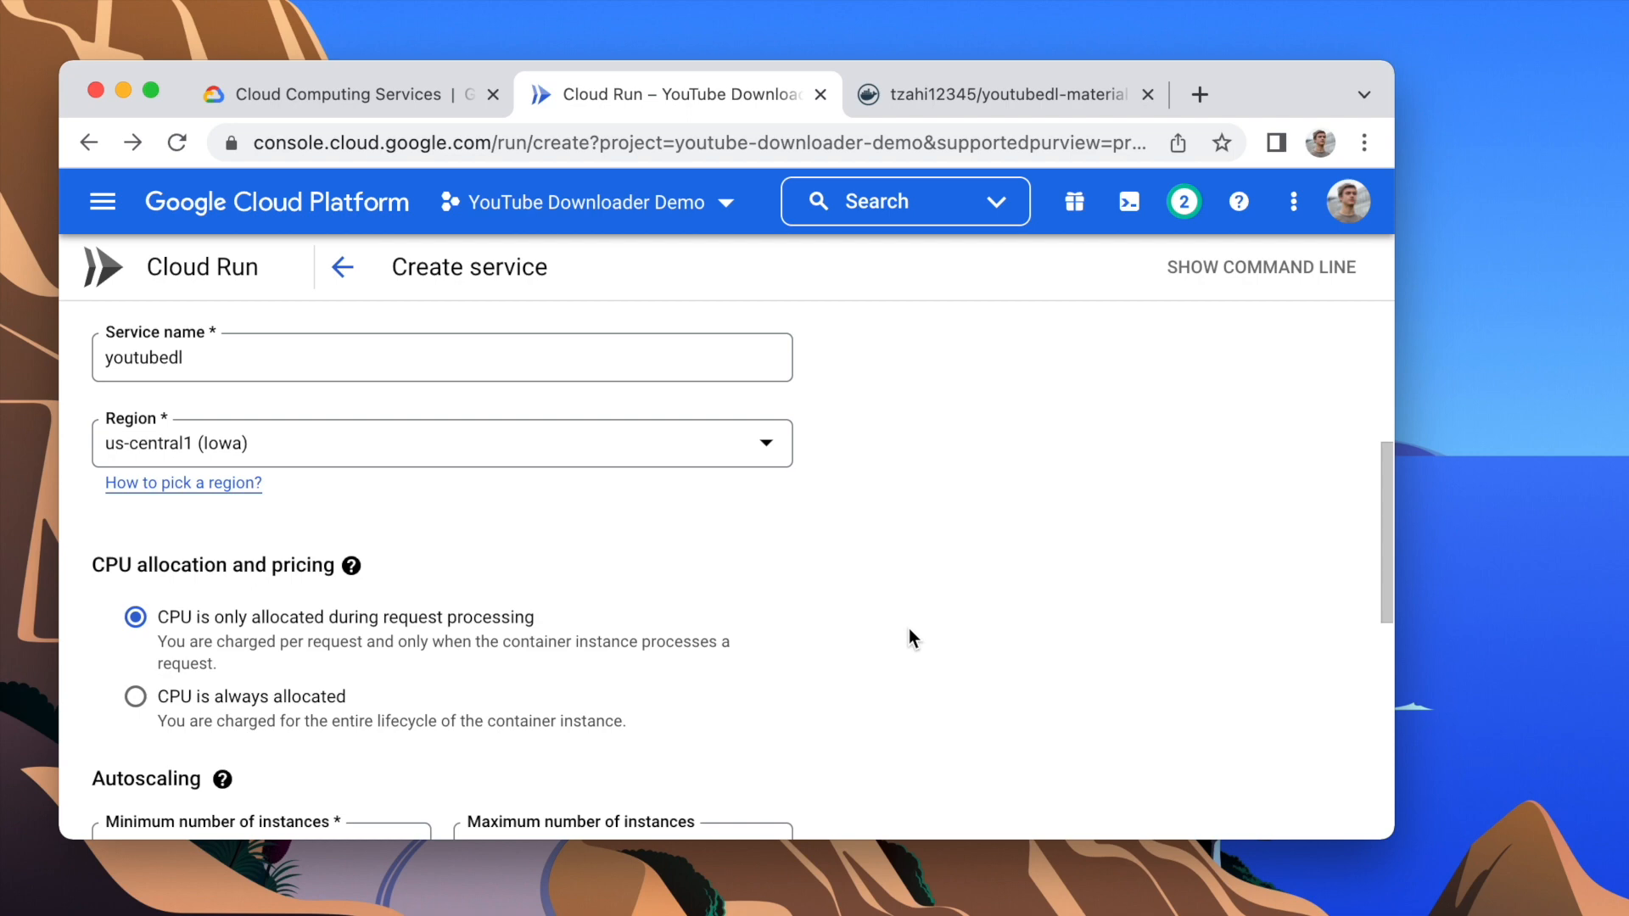
scroll(908, 632, "down", 3)
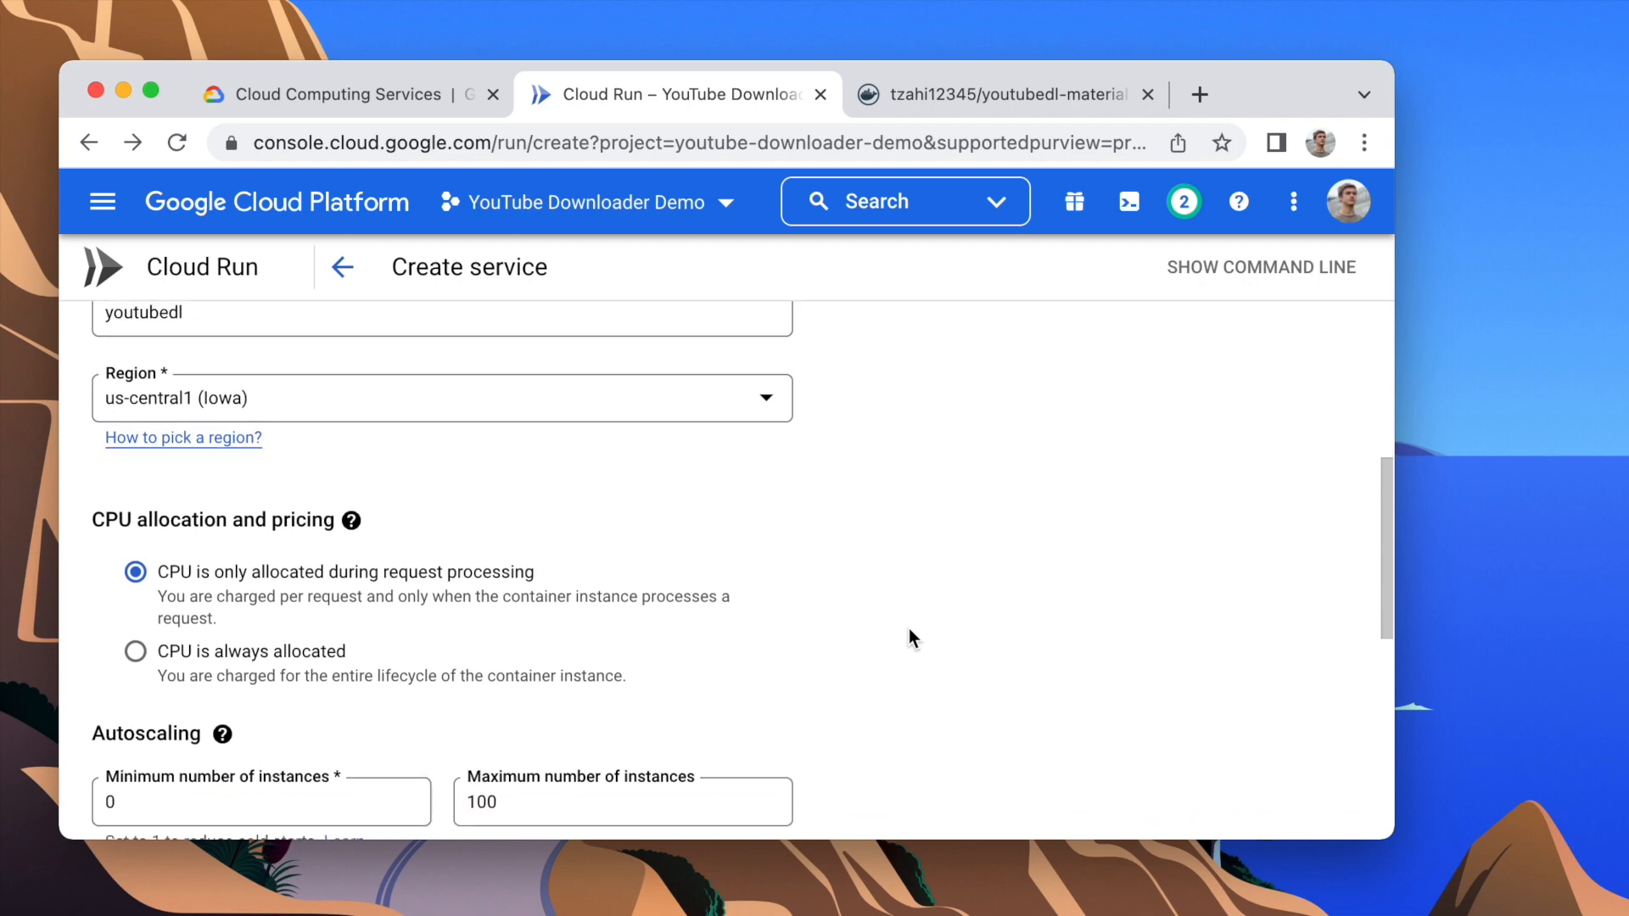
scroll(909, 632, "down", 5)
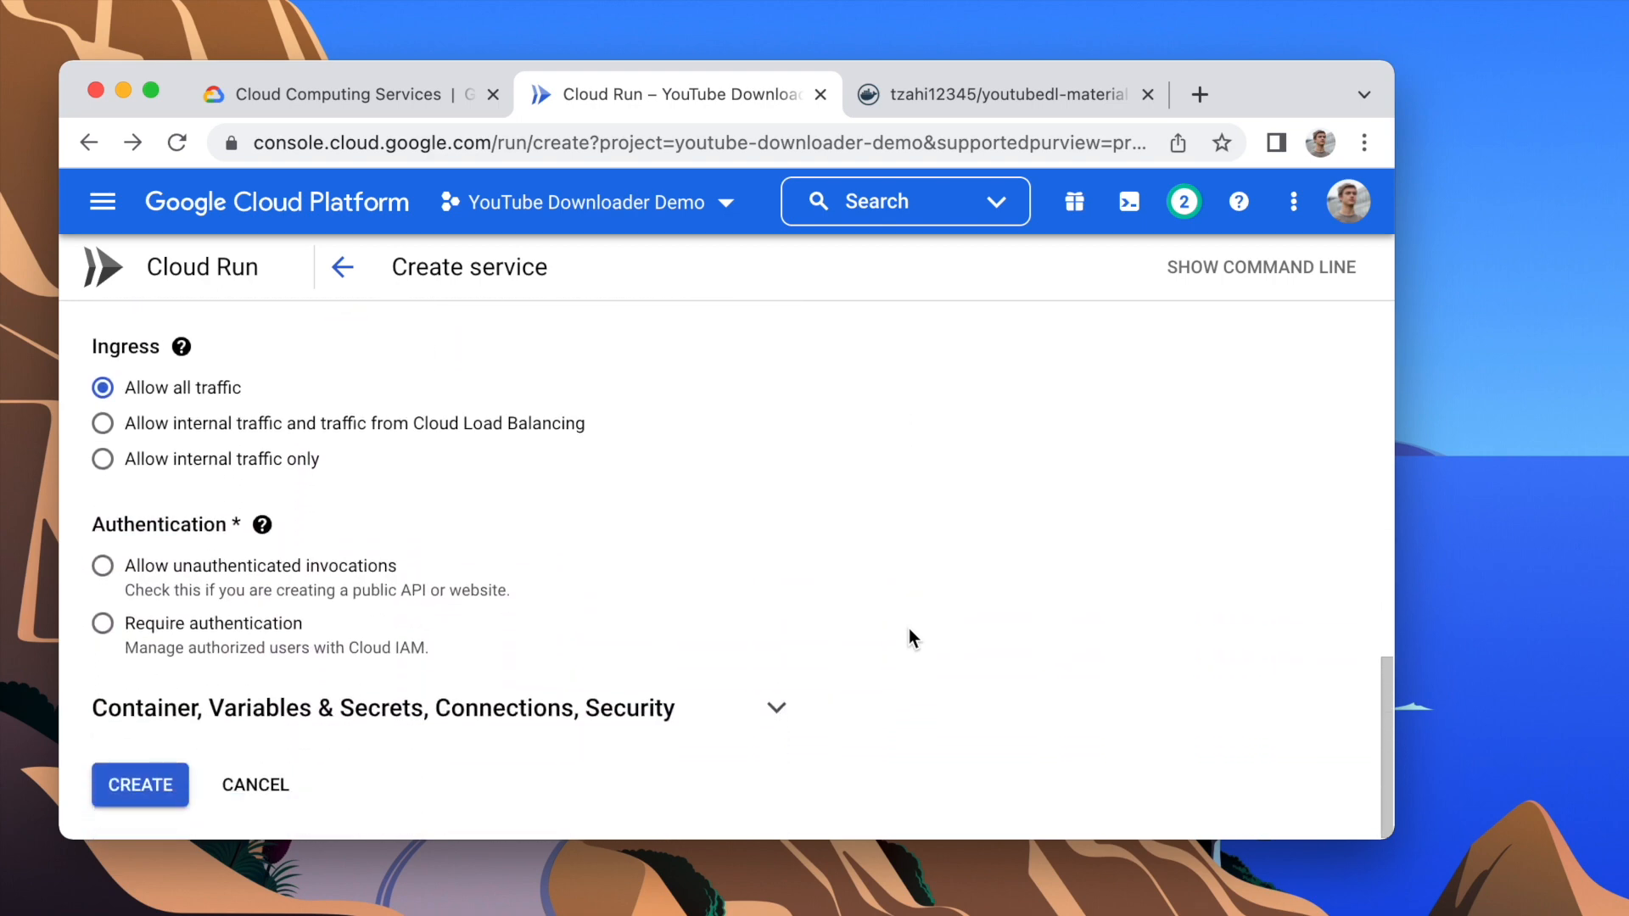
left_click(188, 589)
left_click(436, 711)
scroll(435, 712, "down", 5)
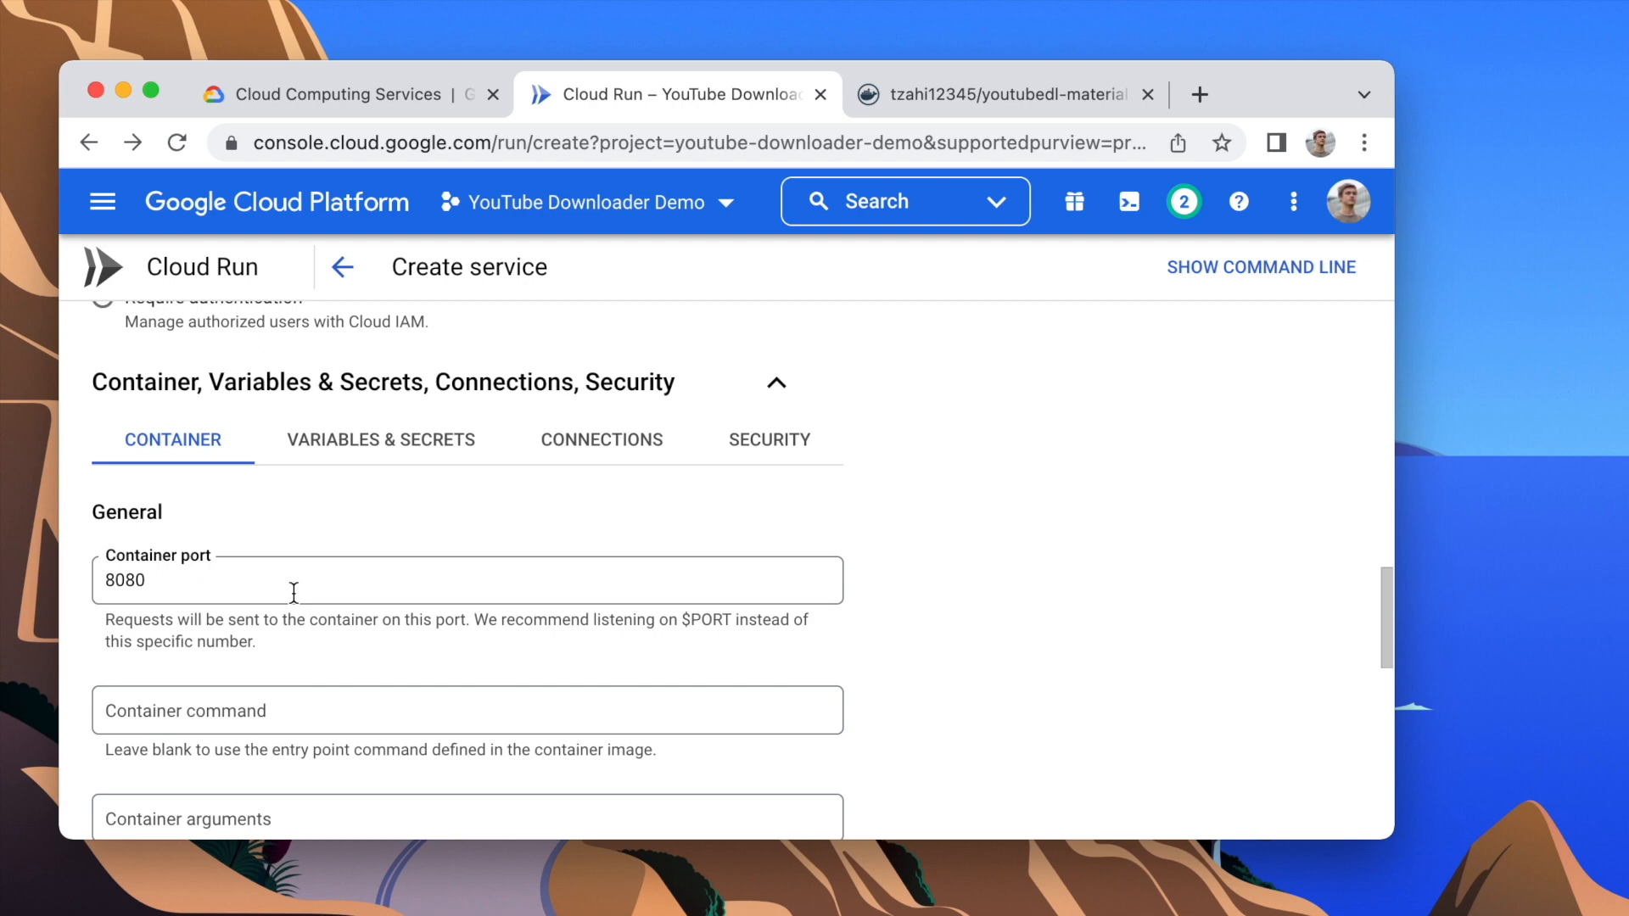
Step: Search the youtubedl-material Docker Hub page for "port" and copy the default port number from the installation instructions
key("ctrl+Tab")
key("super+f")
type("port")
key("Return")
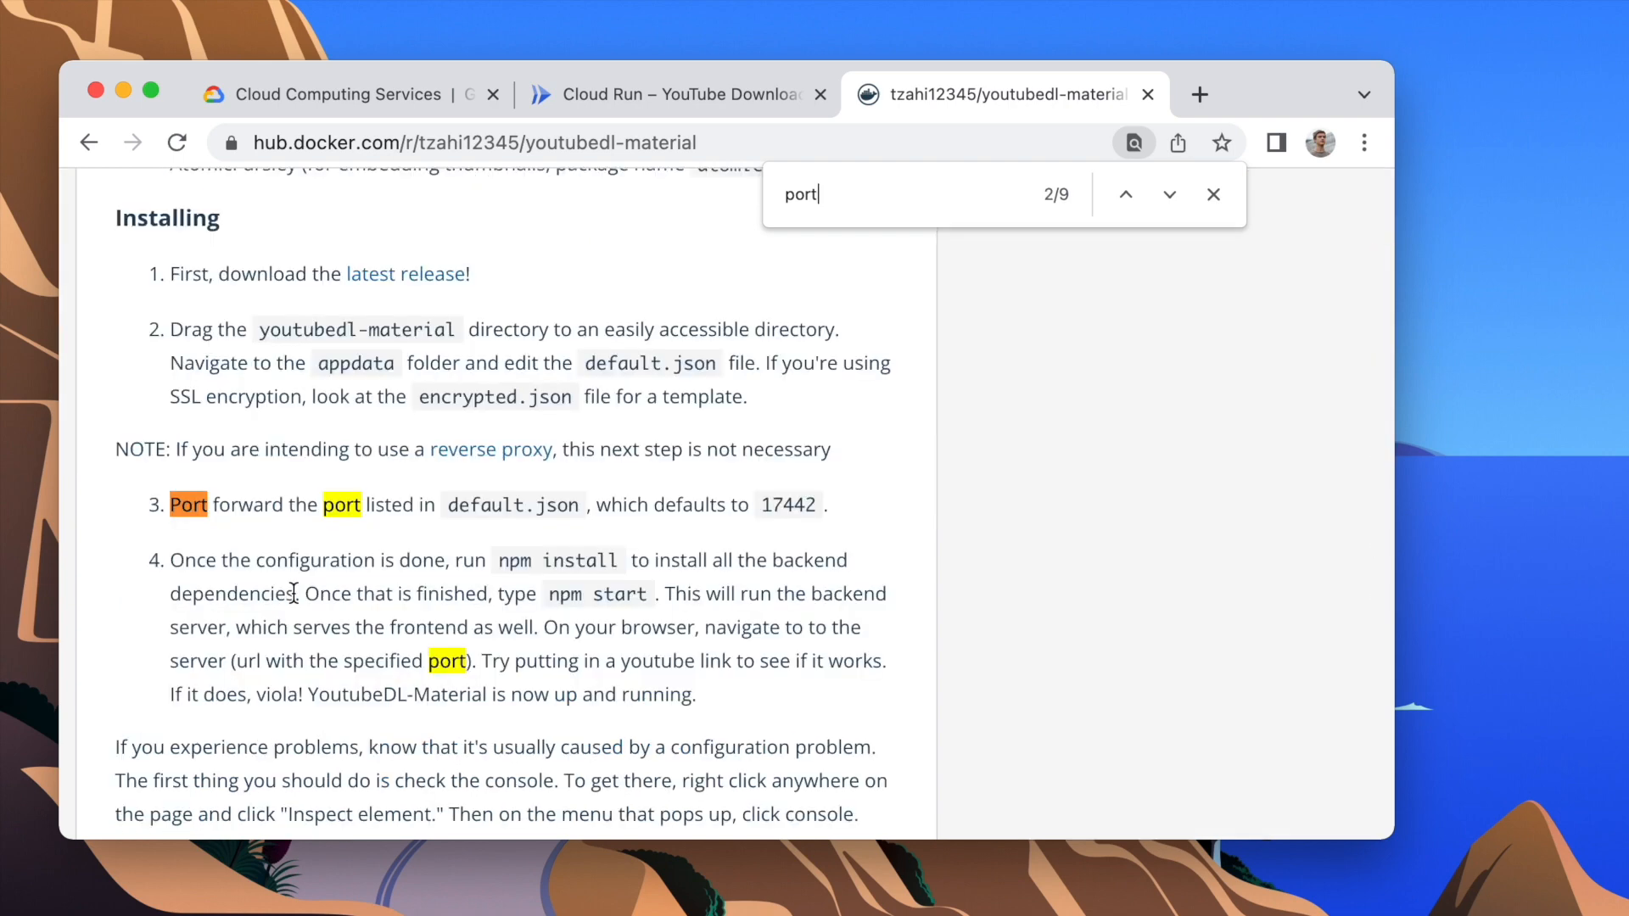
double_click(781, 499)
key("super+c")
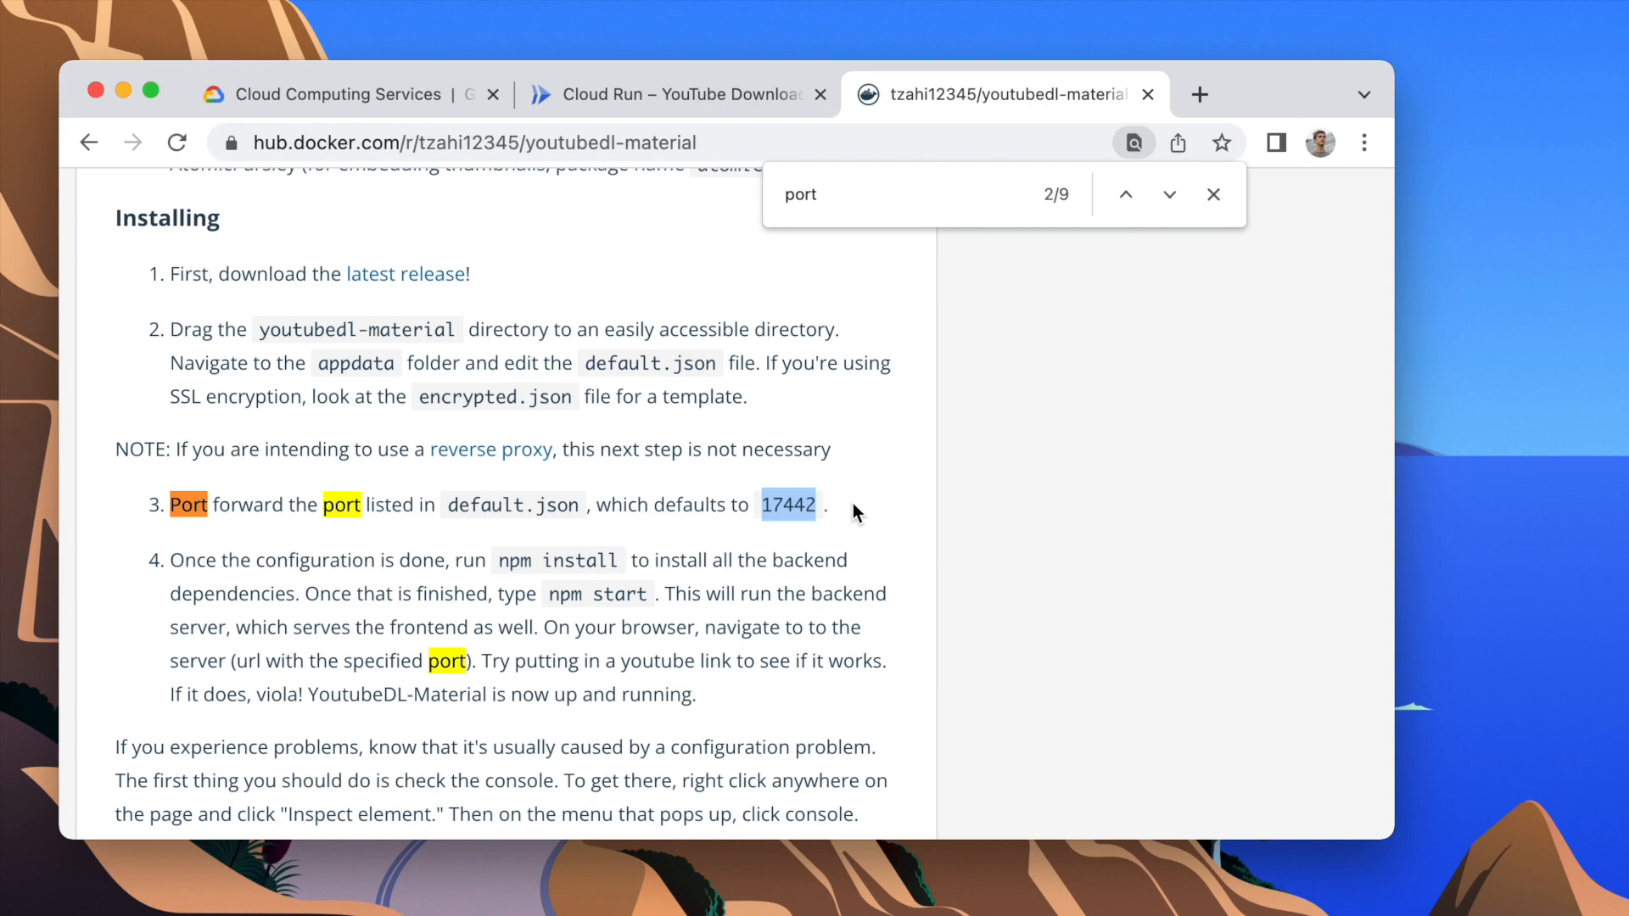
Step: Set the container port of the new Cloud Run service to 17442
key("ctrl+shift+Tab")
double_click(609, 577)
key("super+v")
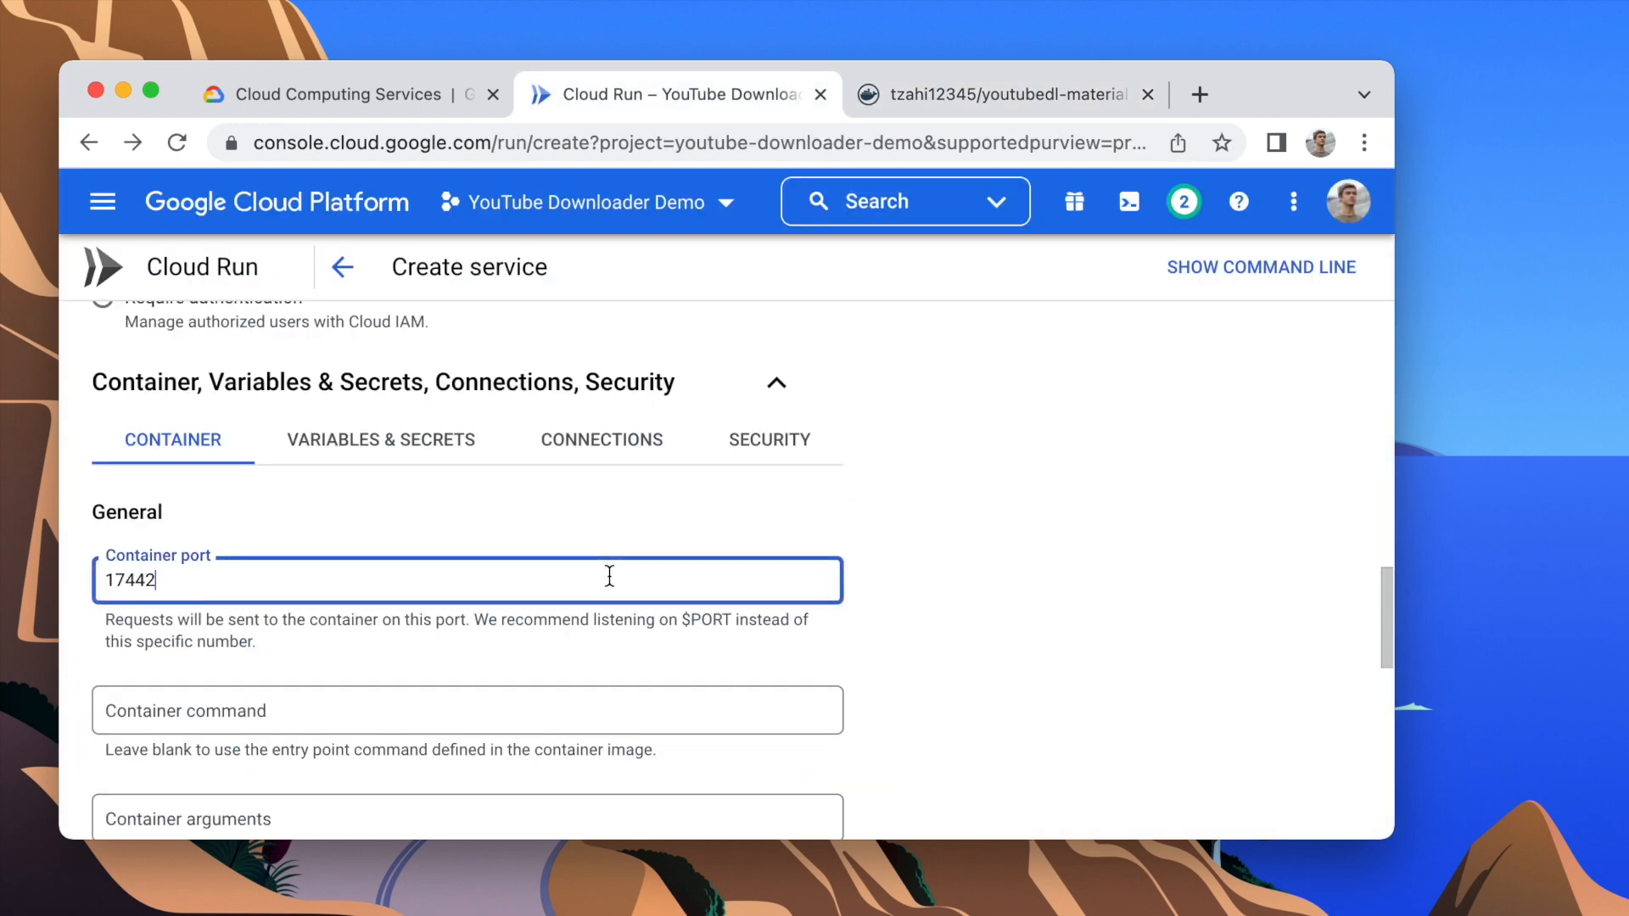
Step: Create the Cloud Run service, keeping the default capacity, request timeout and execution environment
scroll(609, 571, "down", 3)
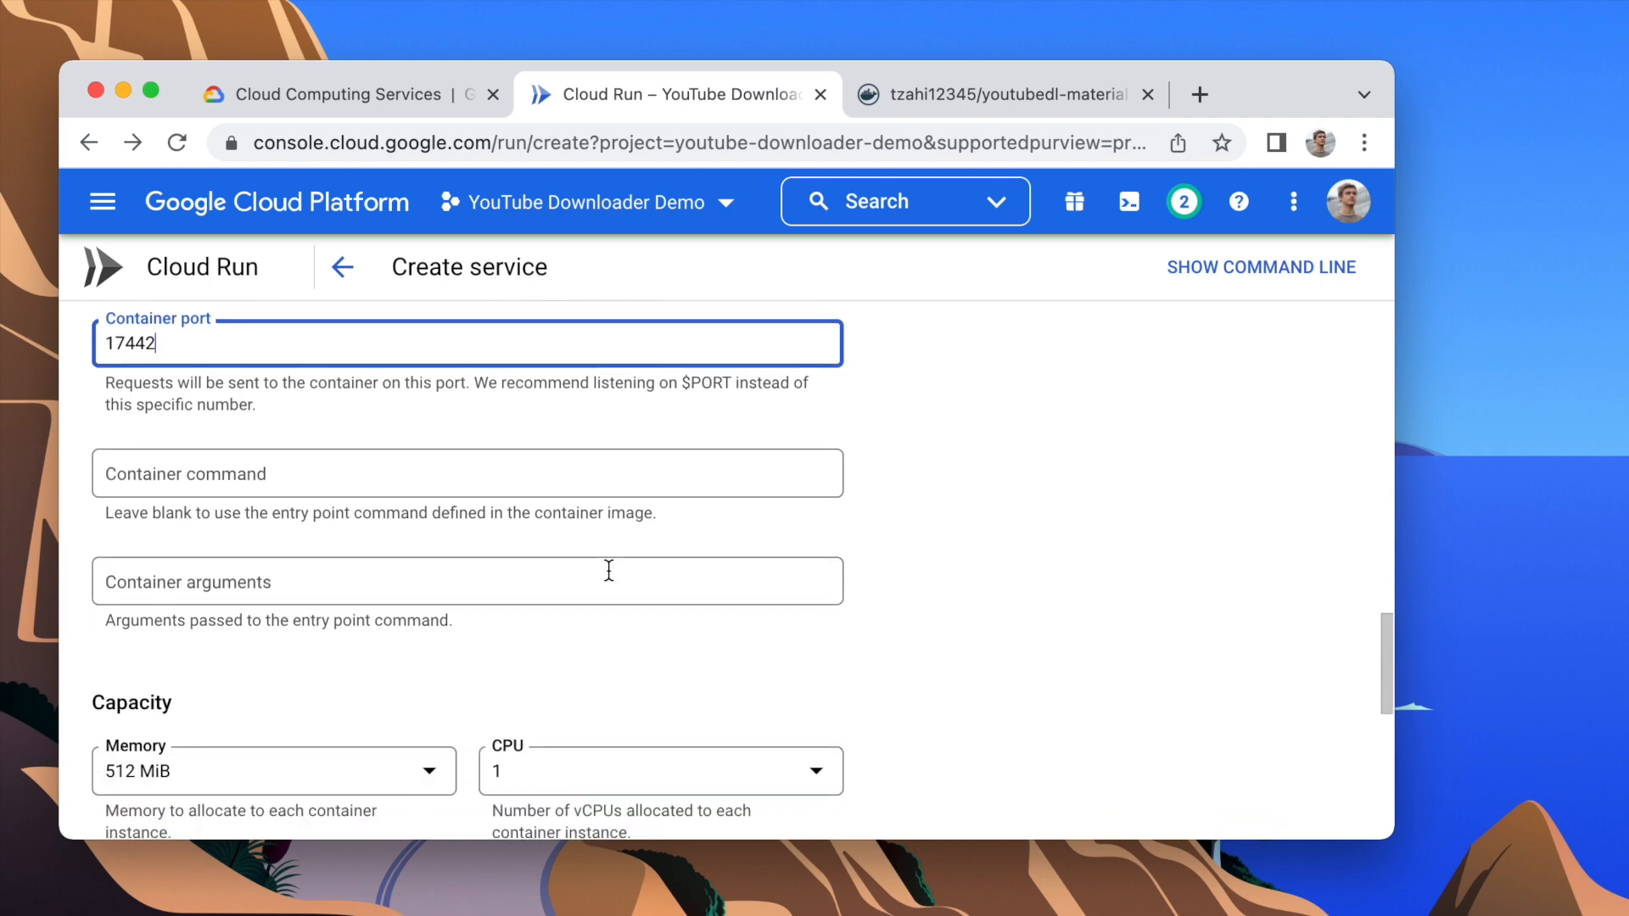
scroll(609, 571, "down", 4)
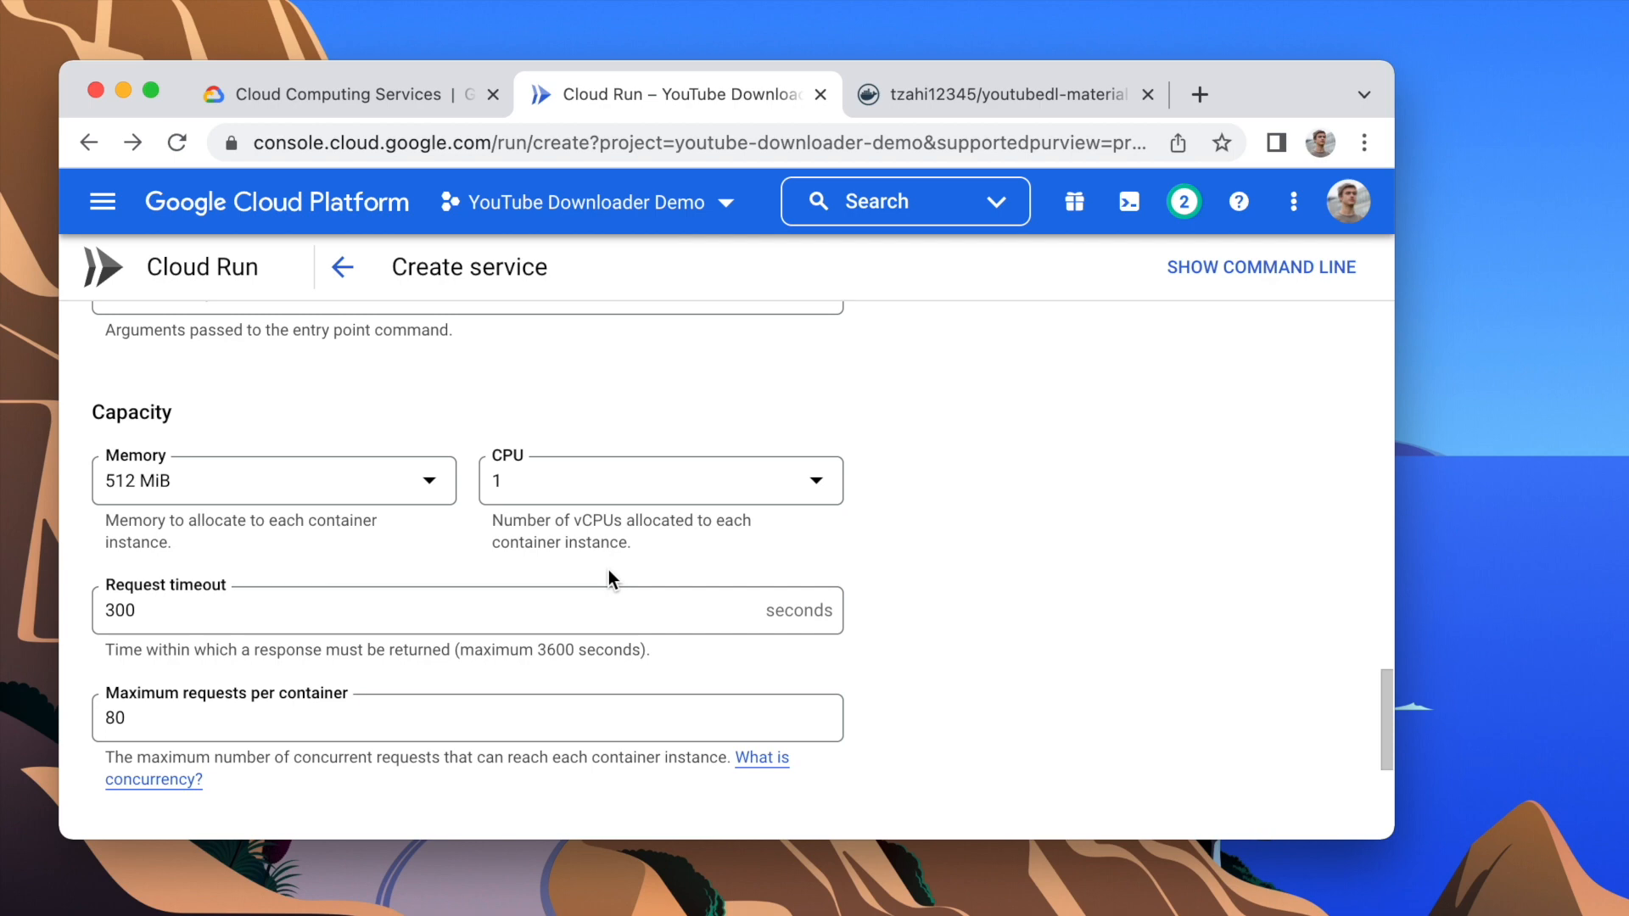
scroll(609, 570, "down", 5)
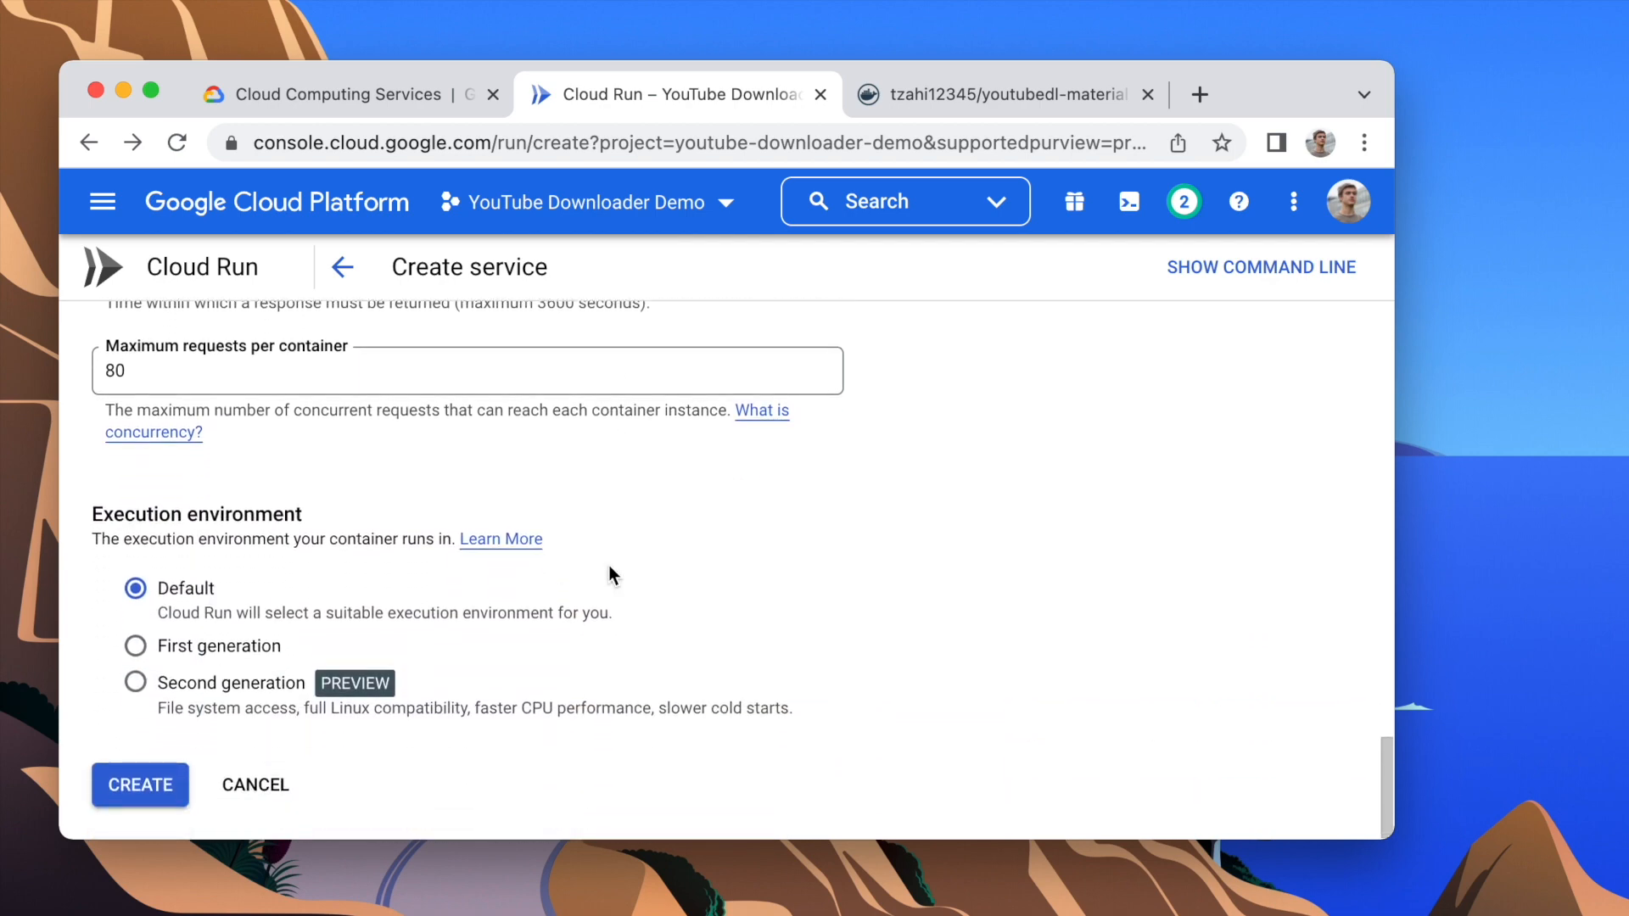
left_click(129, 784)
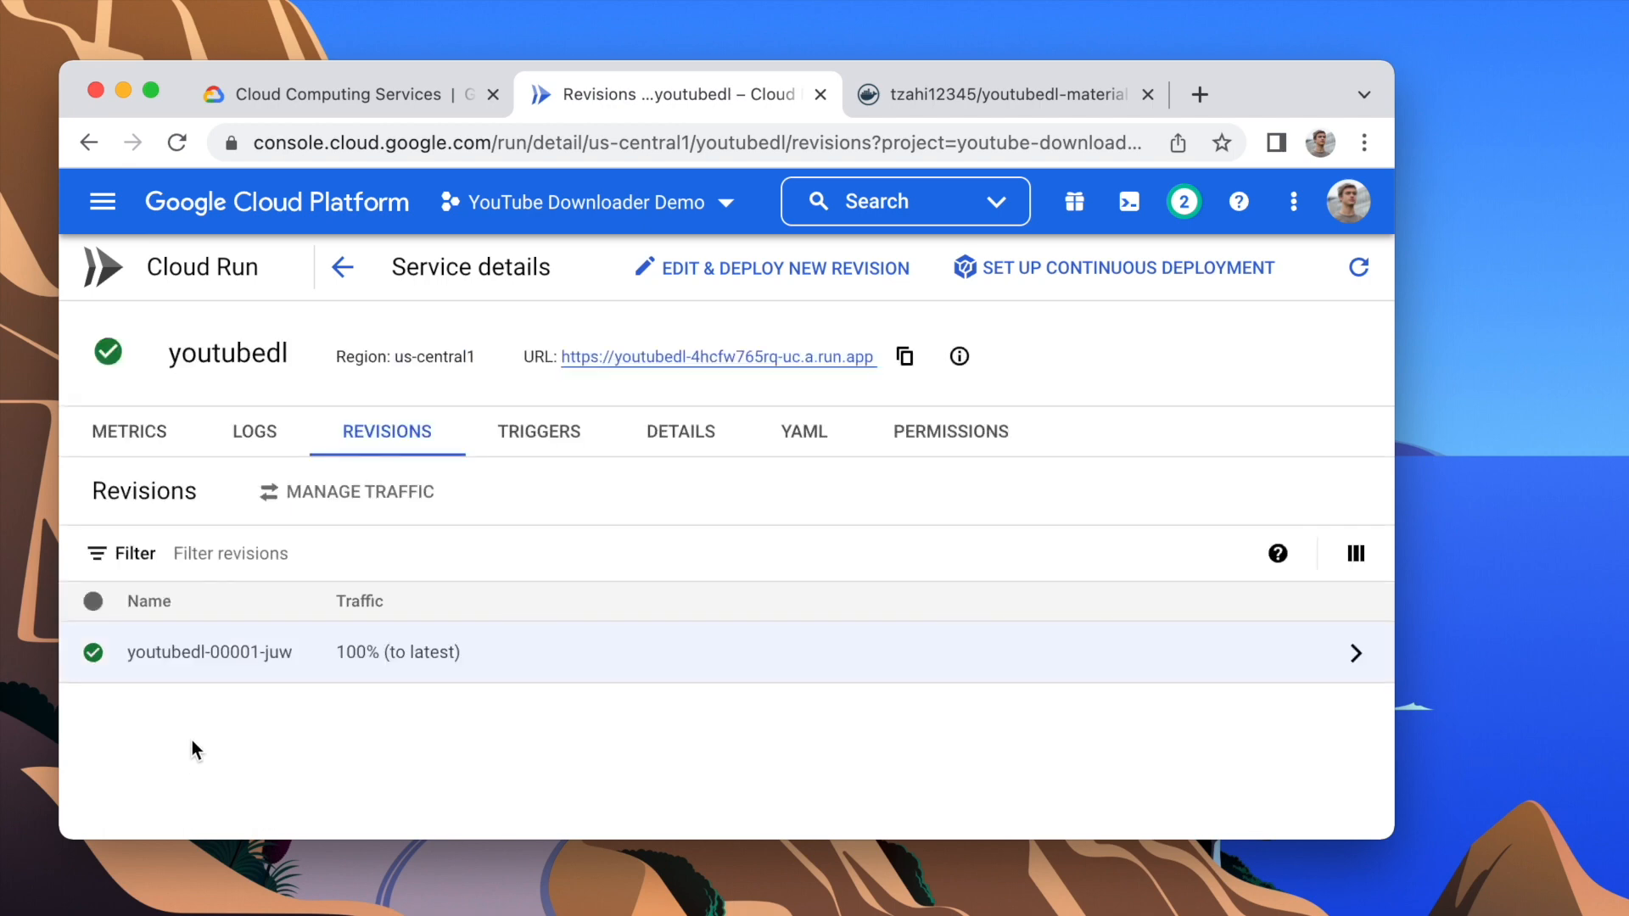
left_click(570, 356)
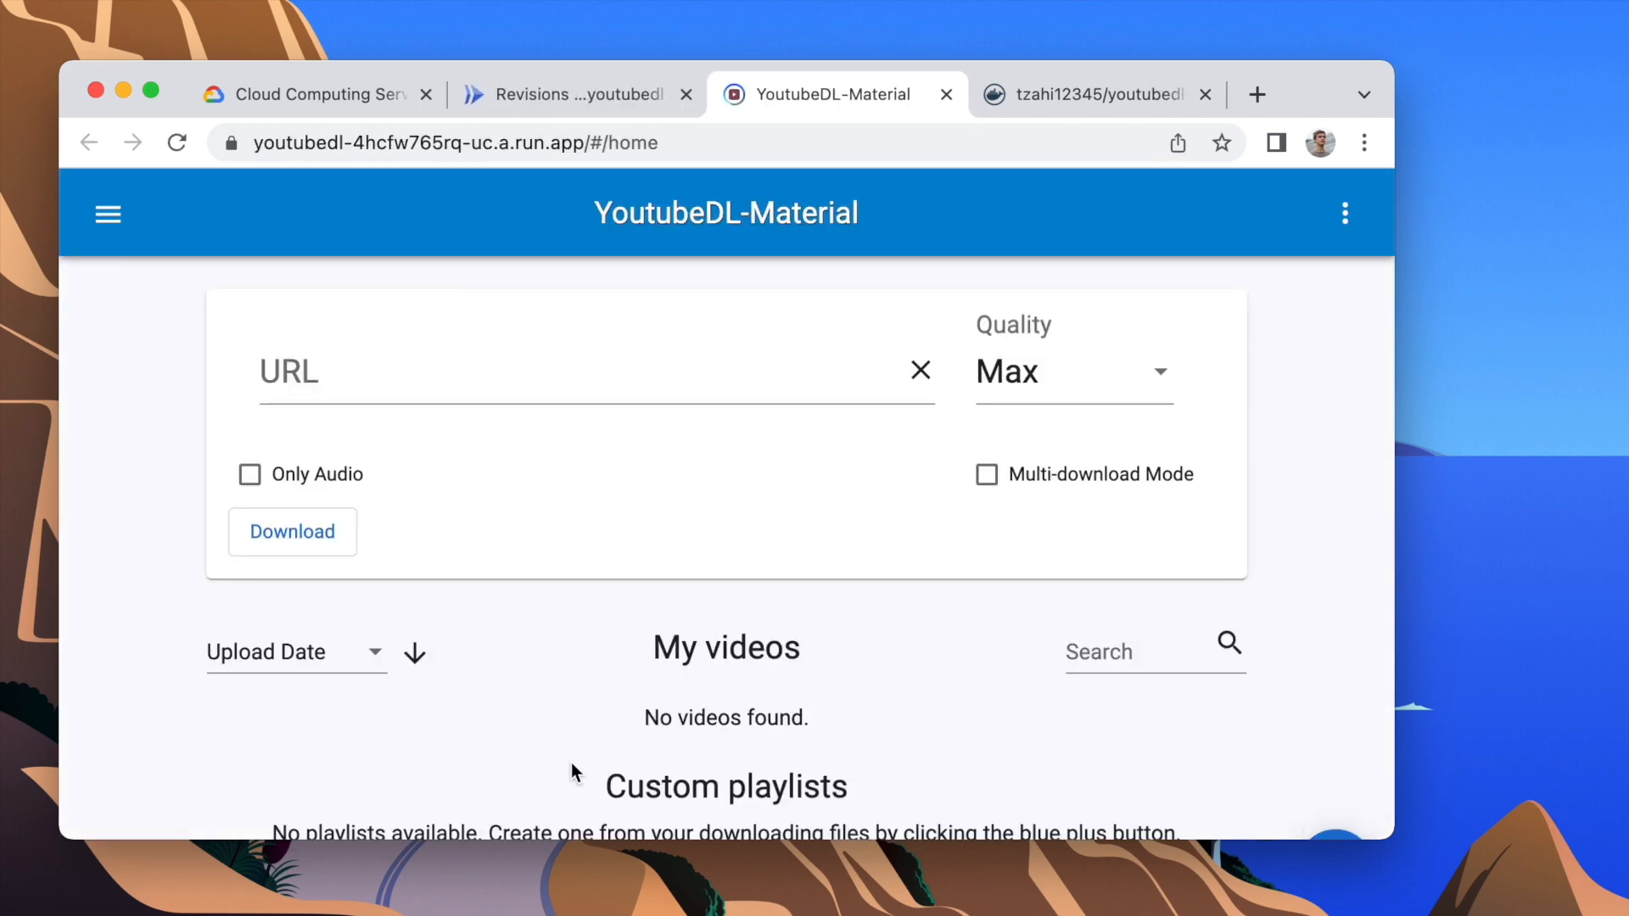
left_click(543, 378)
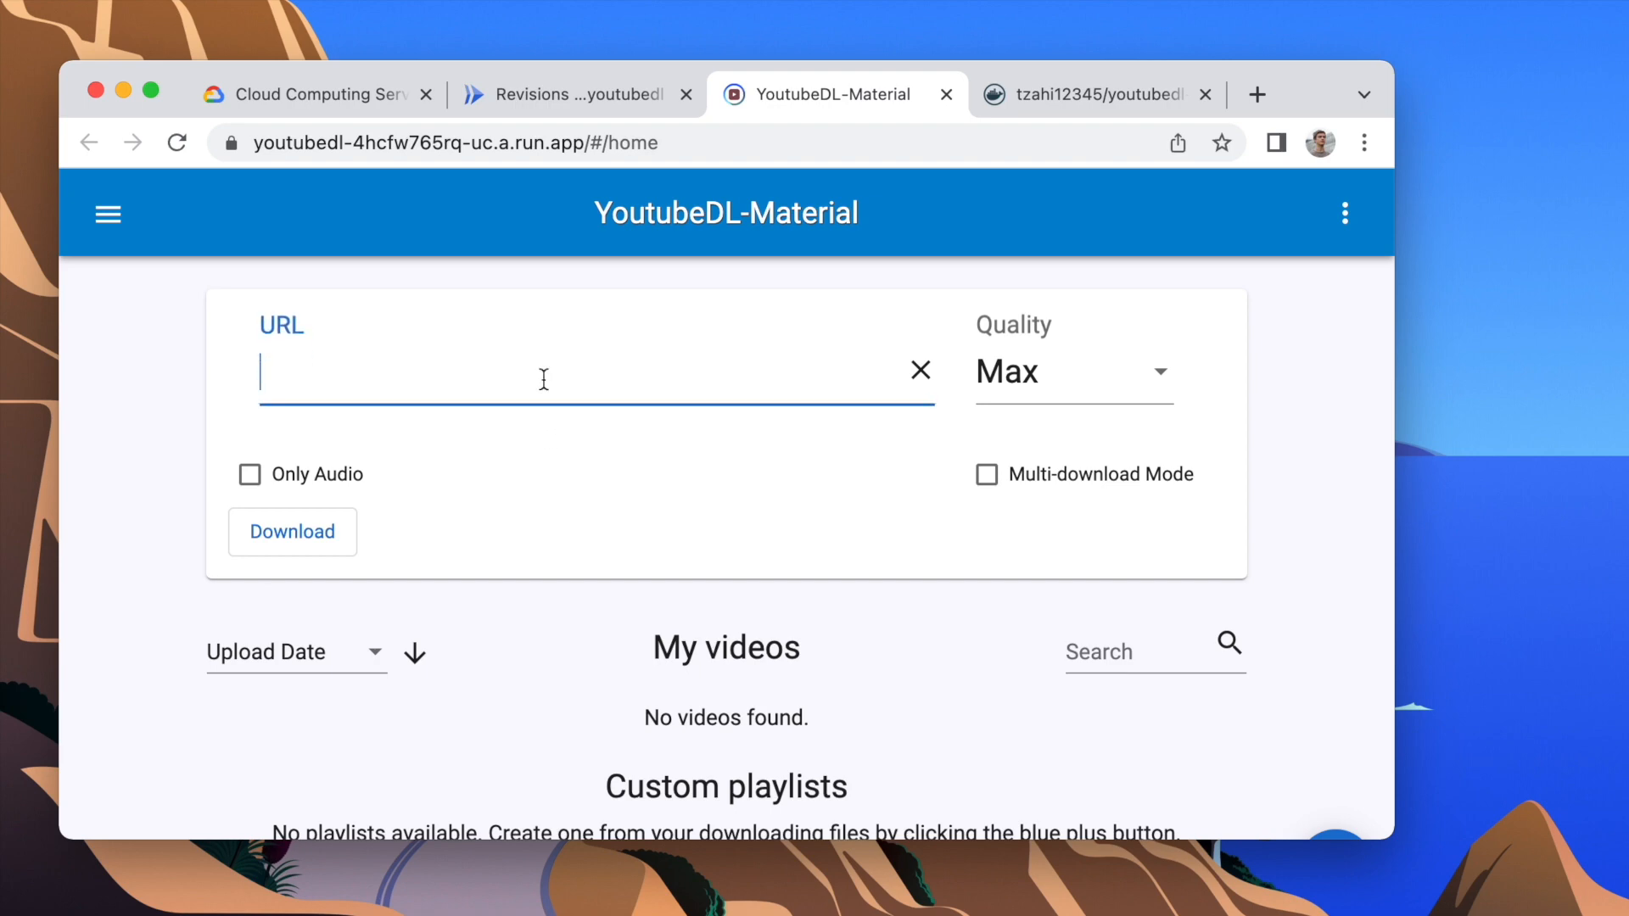
type("https://www.youtube.com/watch?v=kffacxfA7G4")
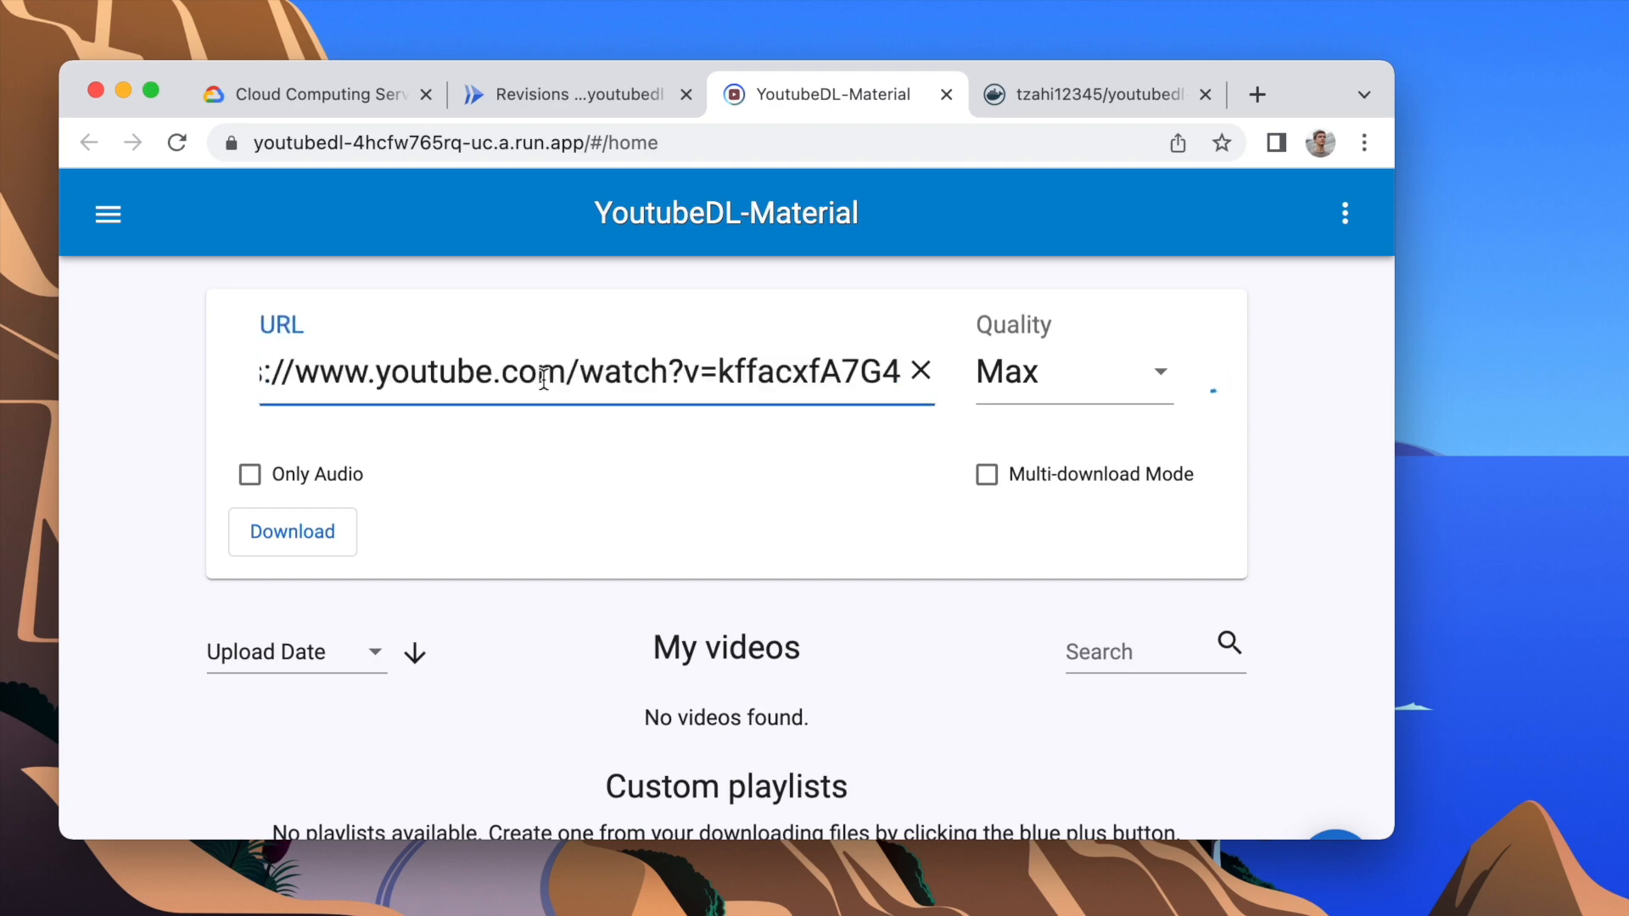
left_click(248, 477)
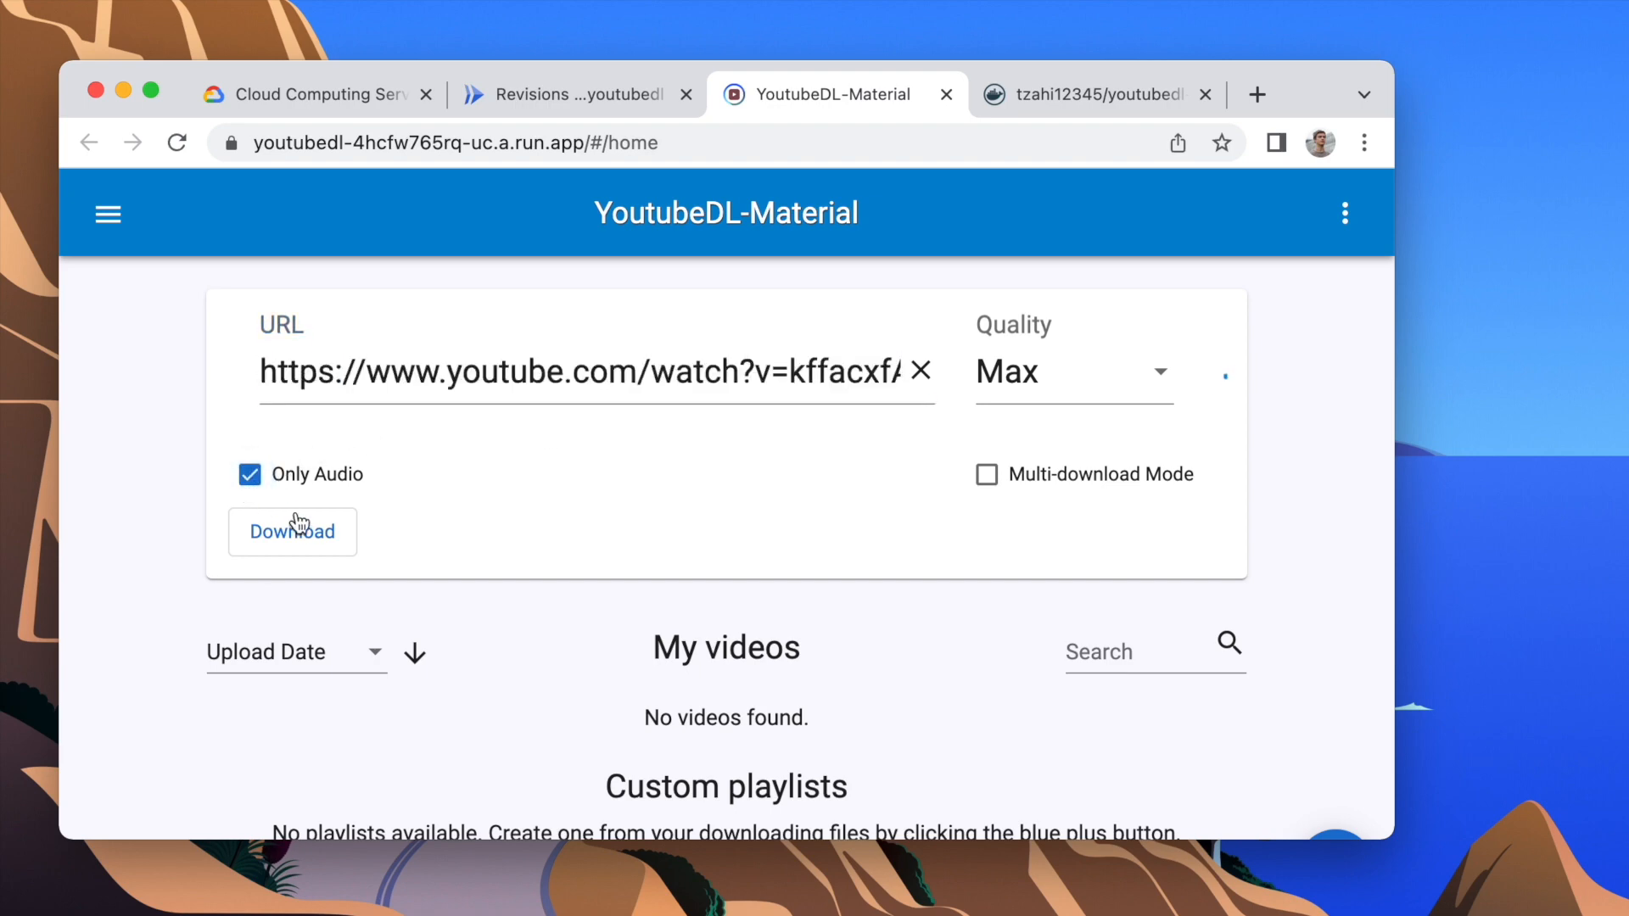
left_click(320, 534)
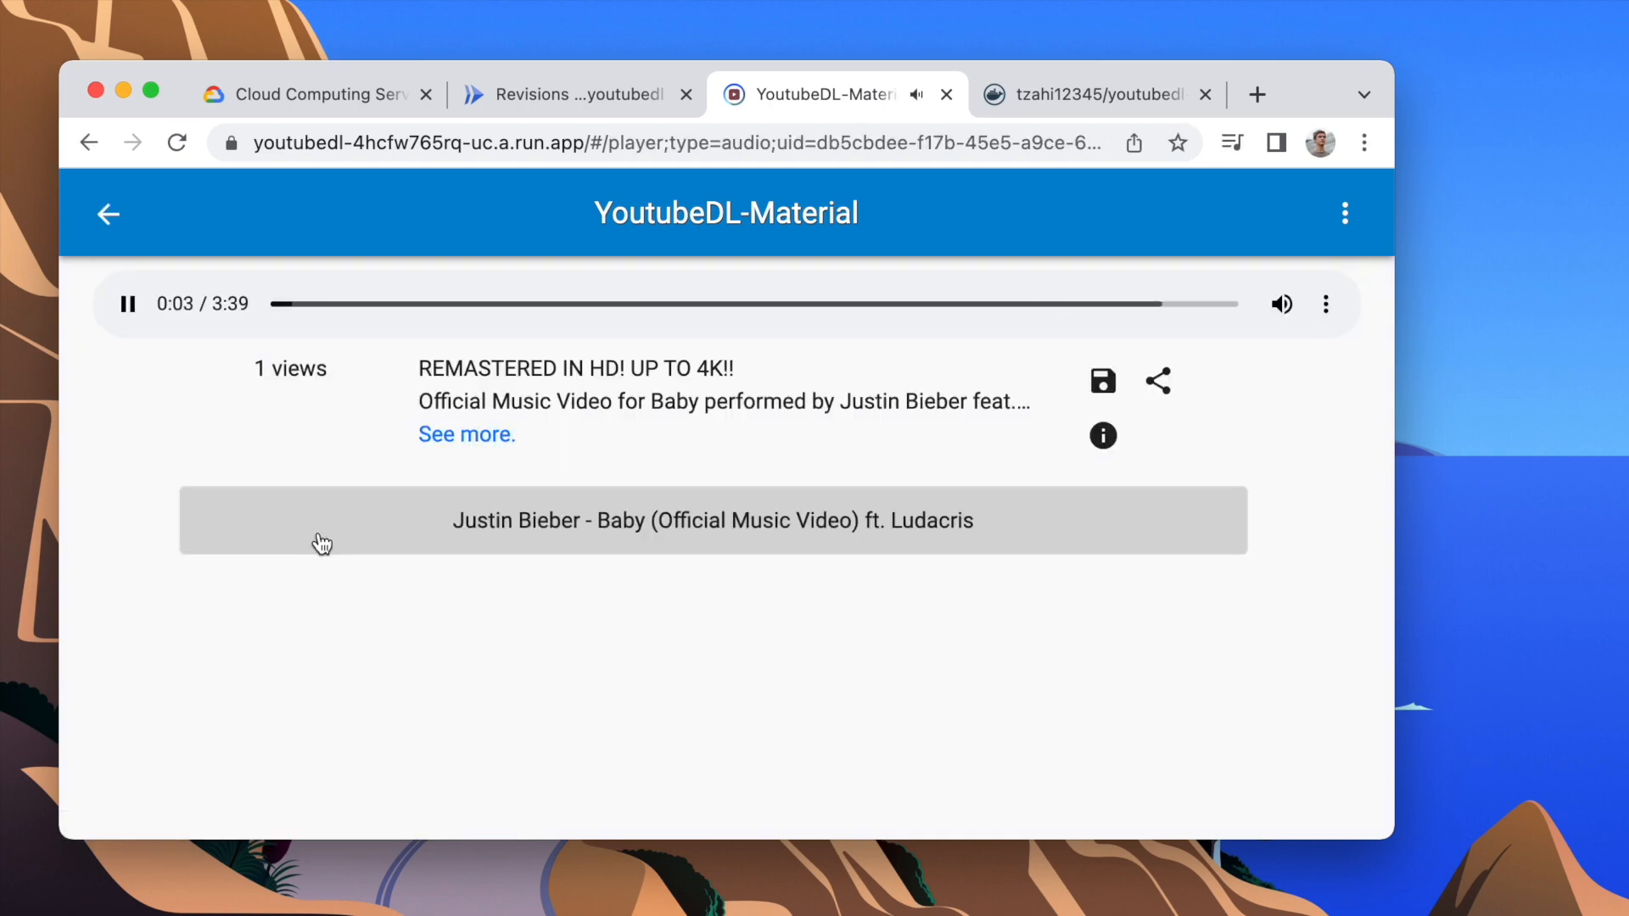
Step: Close the YoutubeDL-Material tab and examine the service's metrics for the last hour, zooming in on the latest CPU and memory utilization
key("super+w")
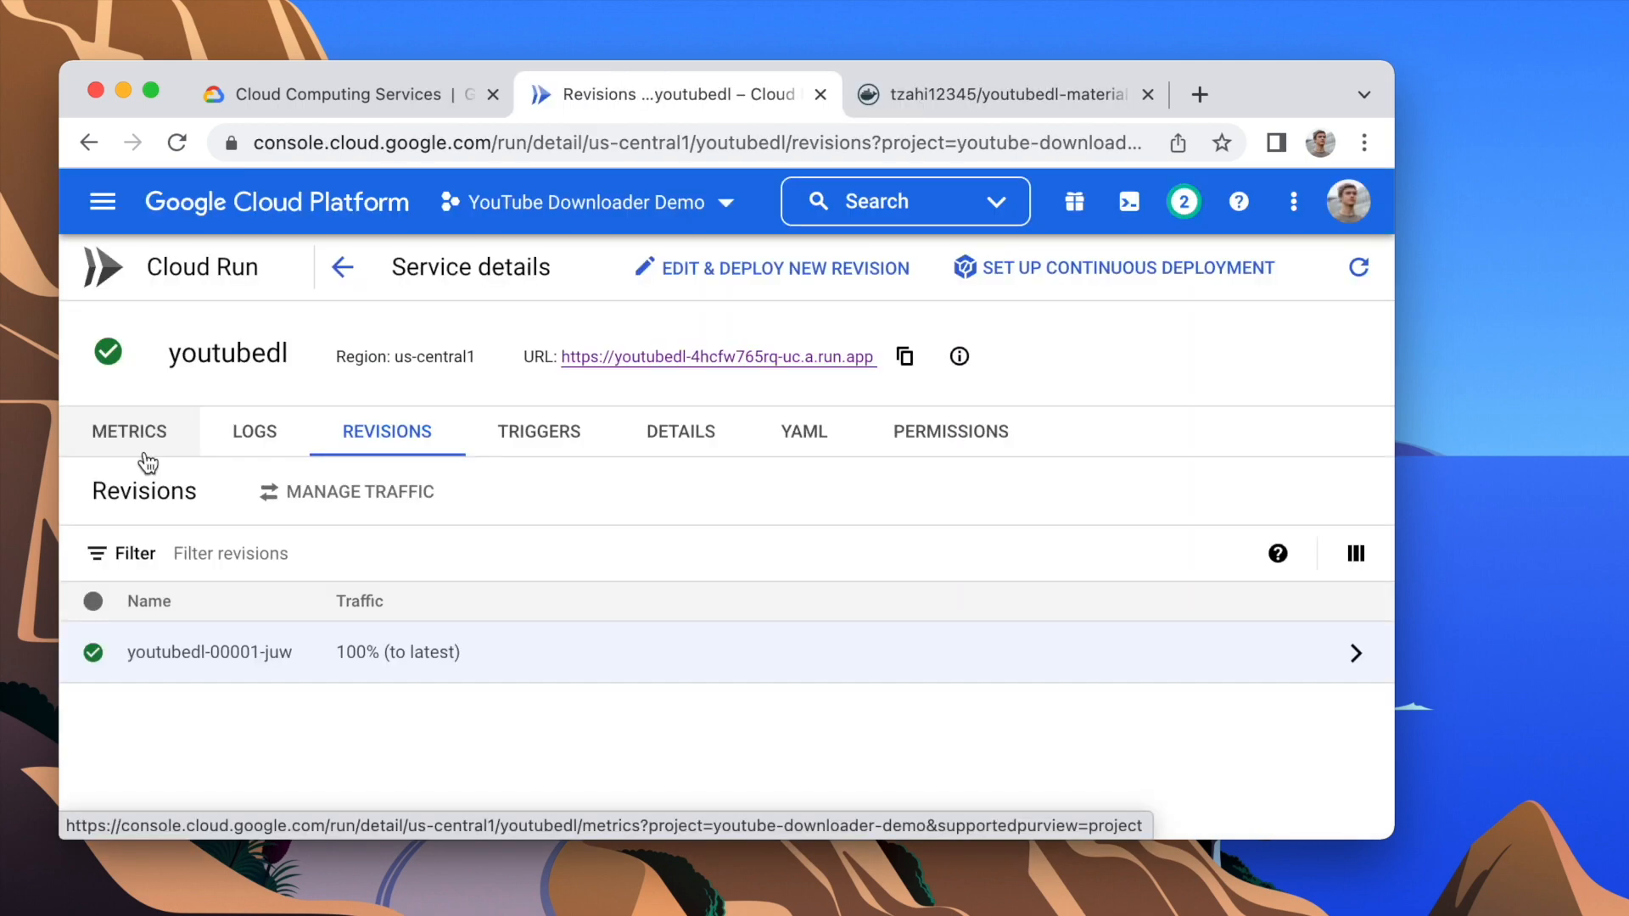
left_click(148, 462)
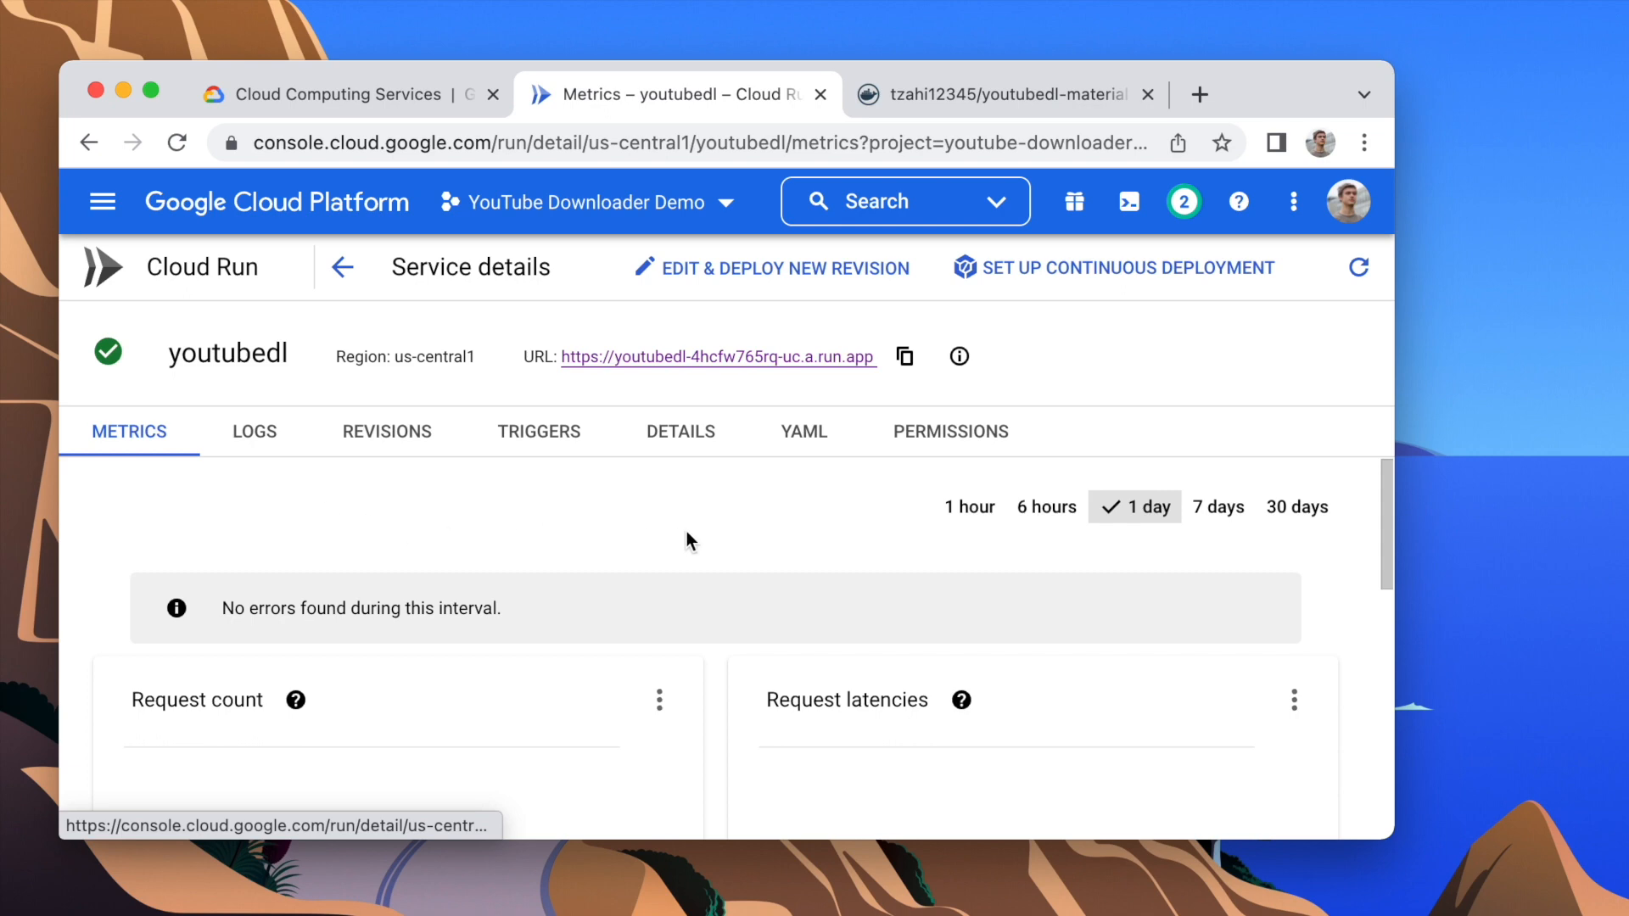
left_click(959, 513)
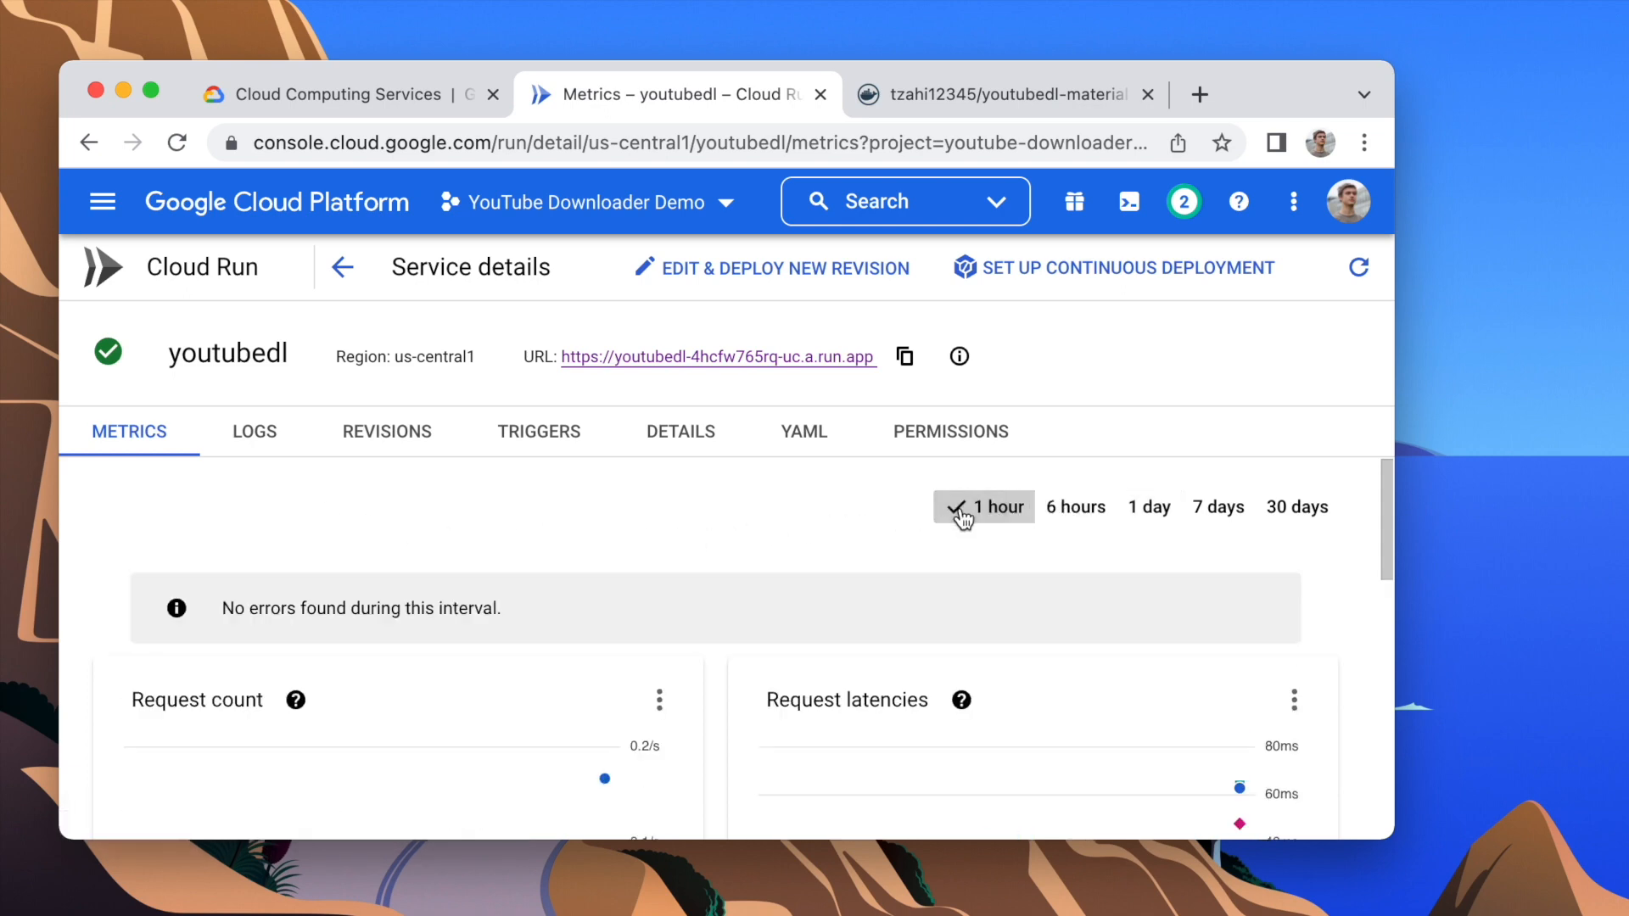
scroll(963, 518, "down", 5)
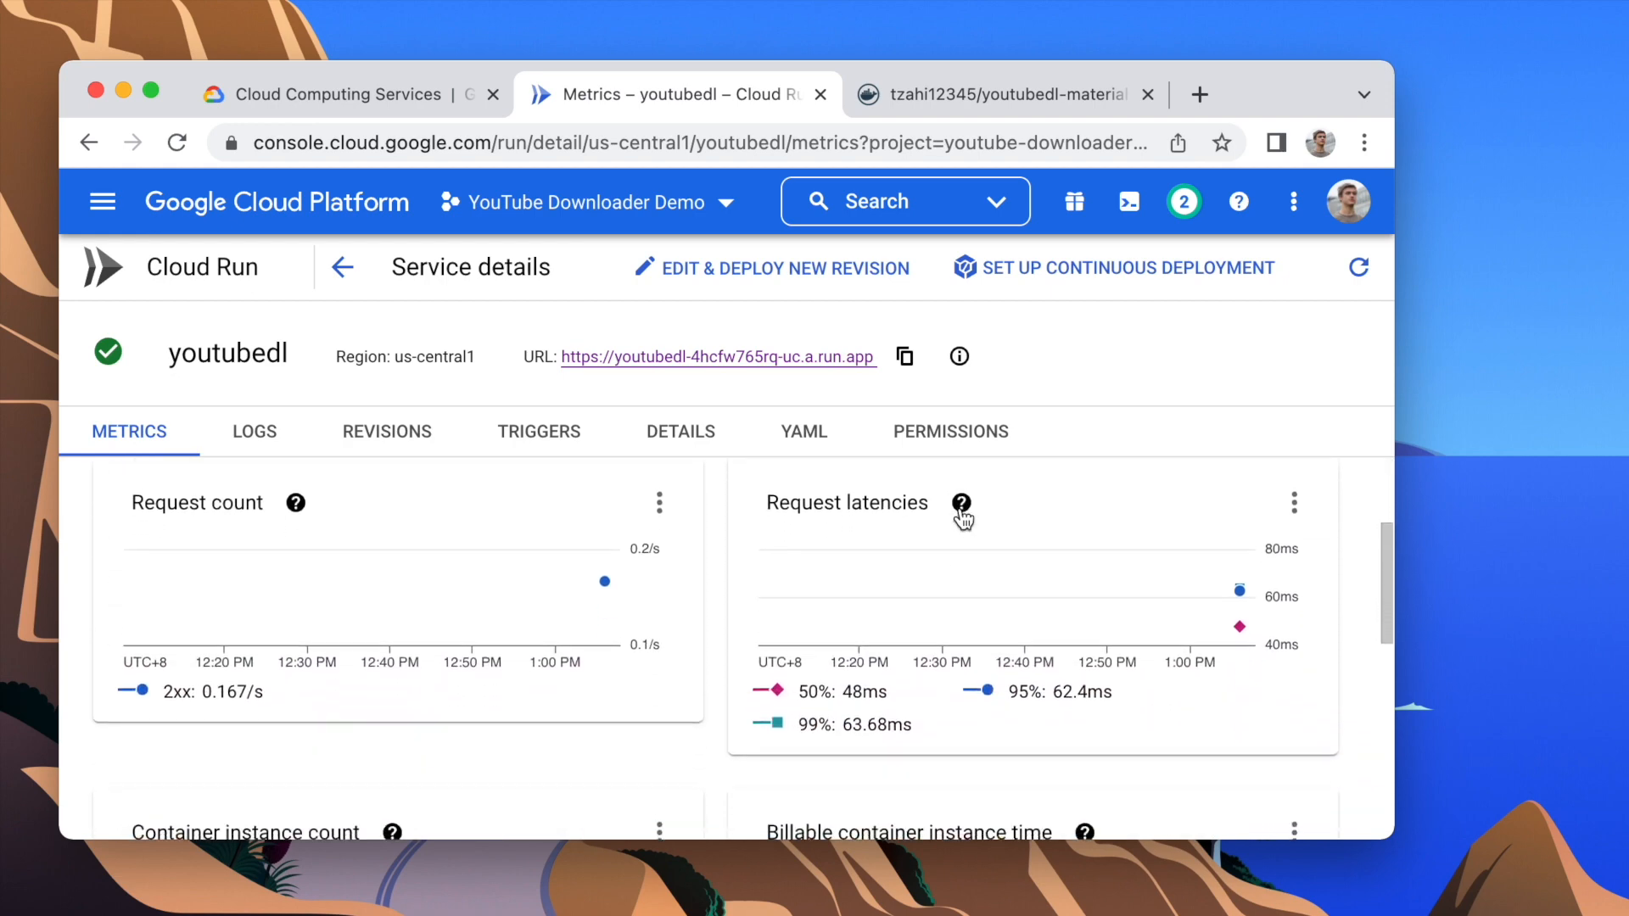
scroll(963, 517, "down", 6)
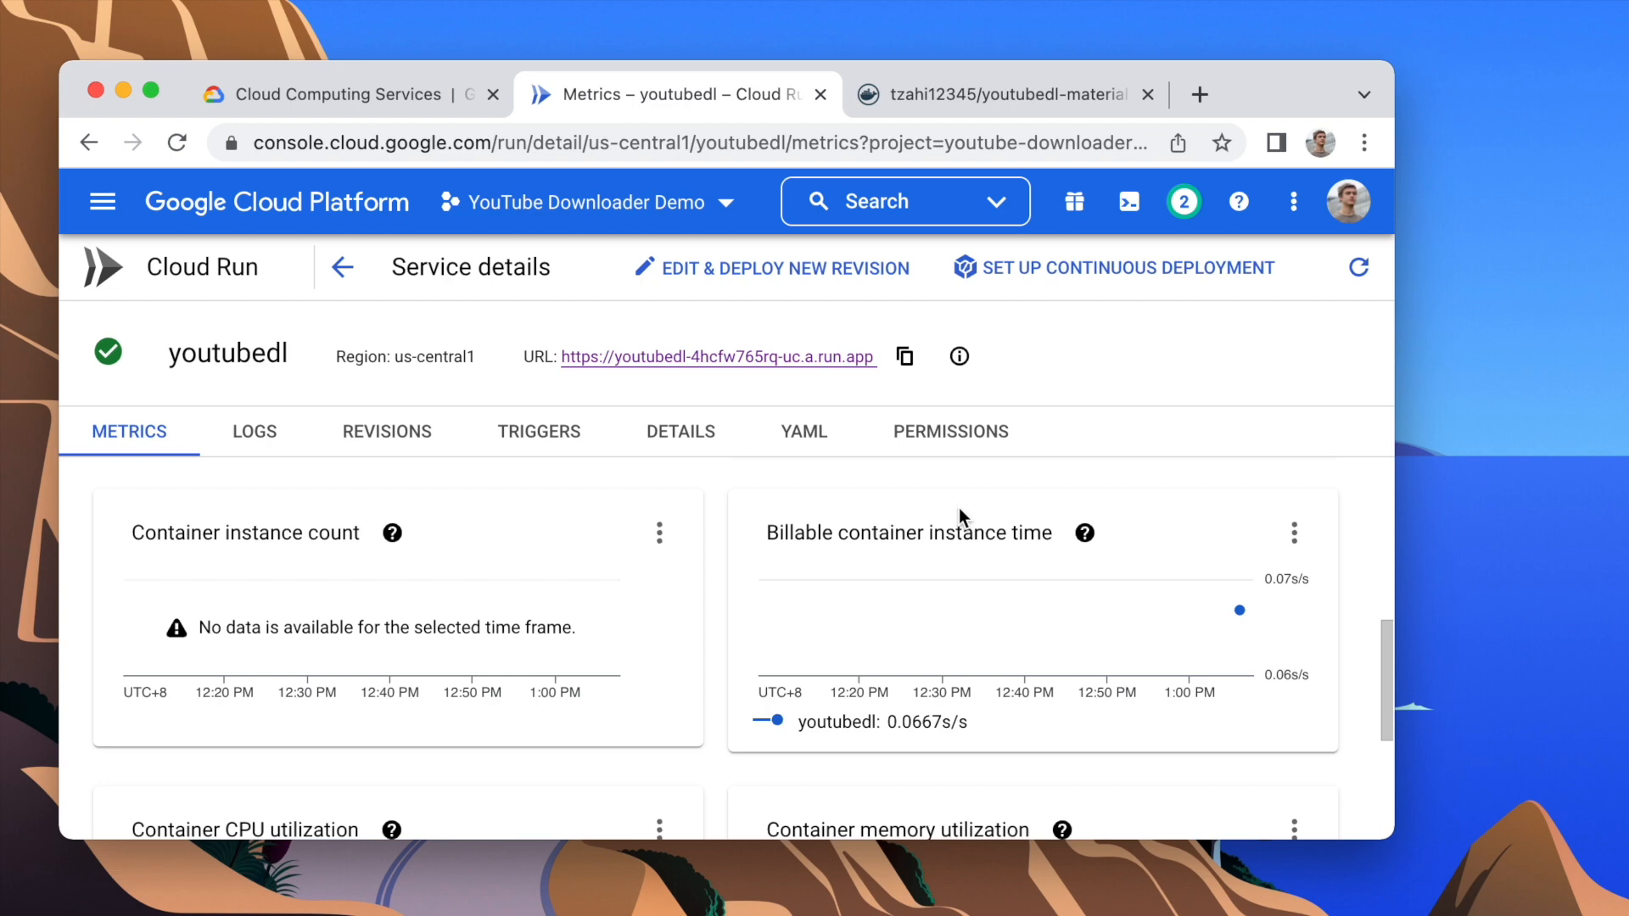
scroll(959, 511, "down", 3)
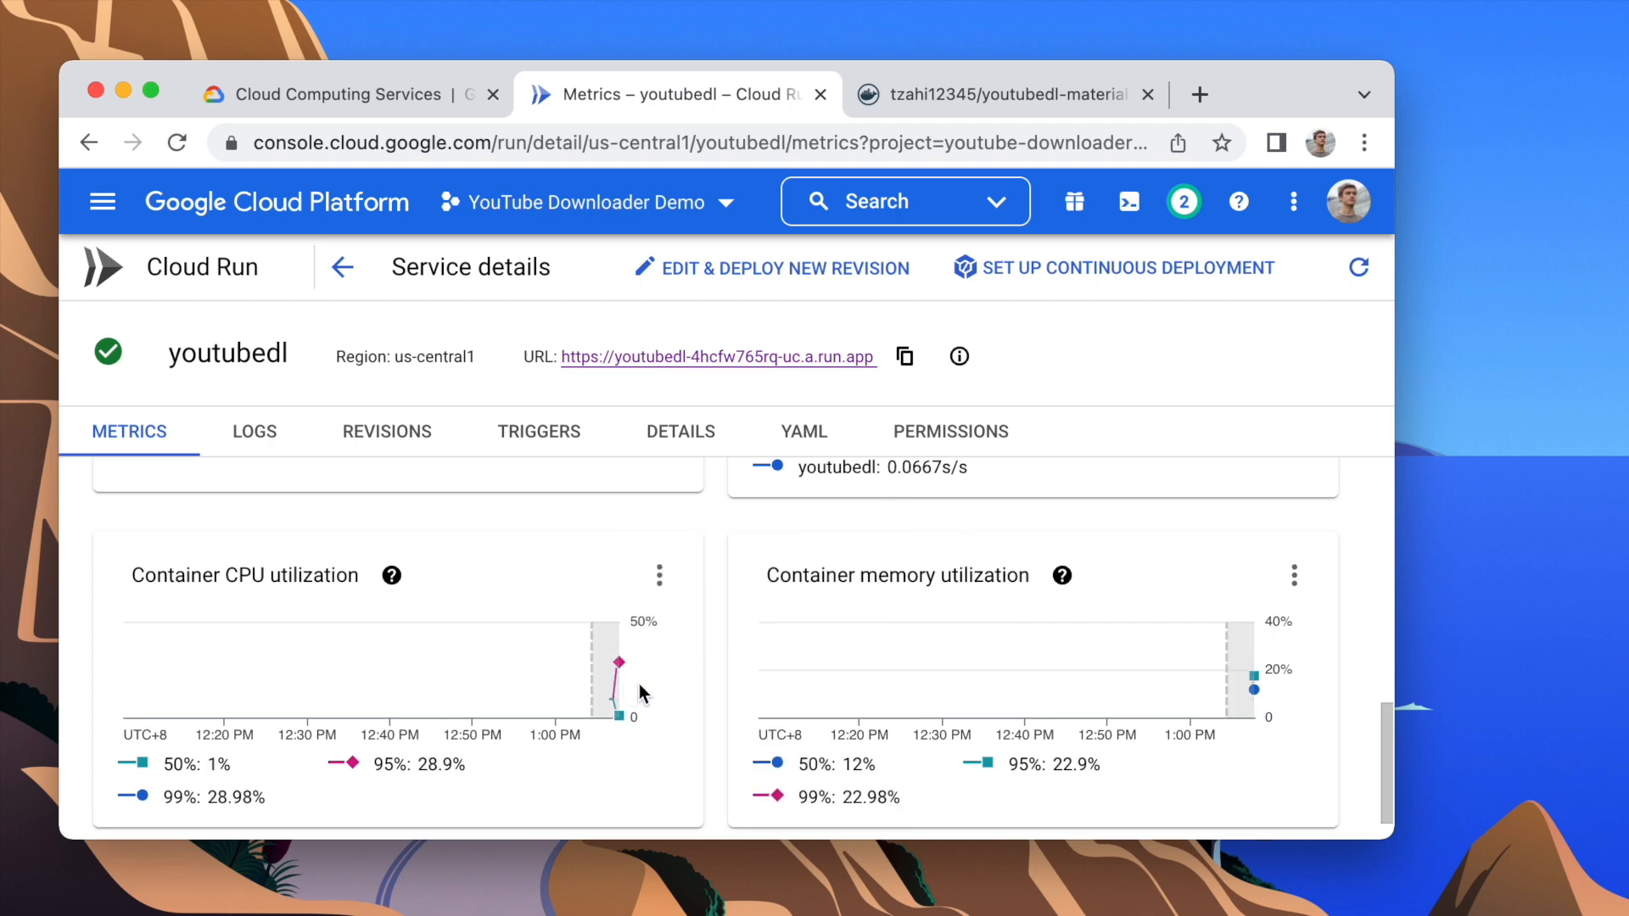
left_click_drag(634, 684, 644, 683)
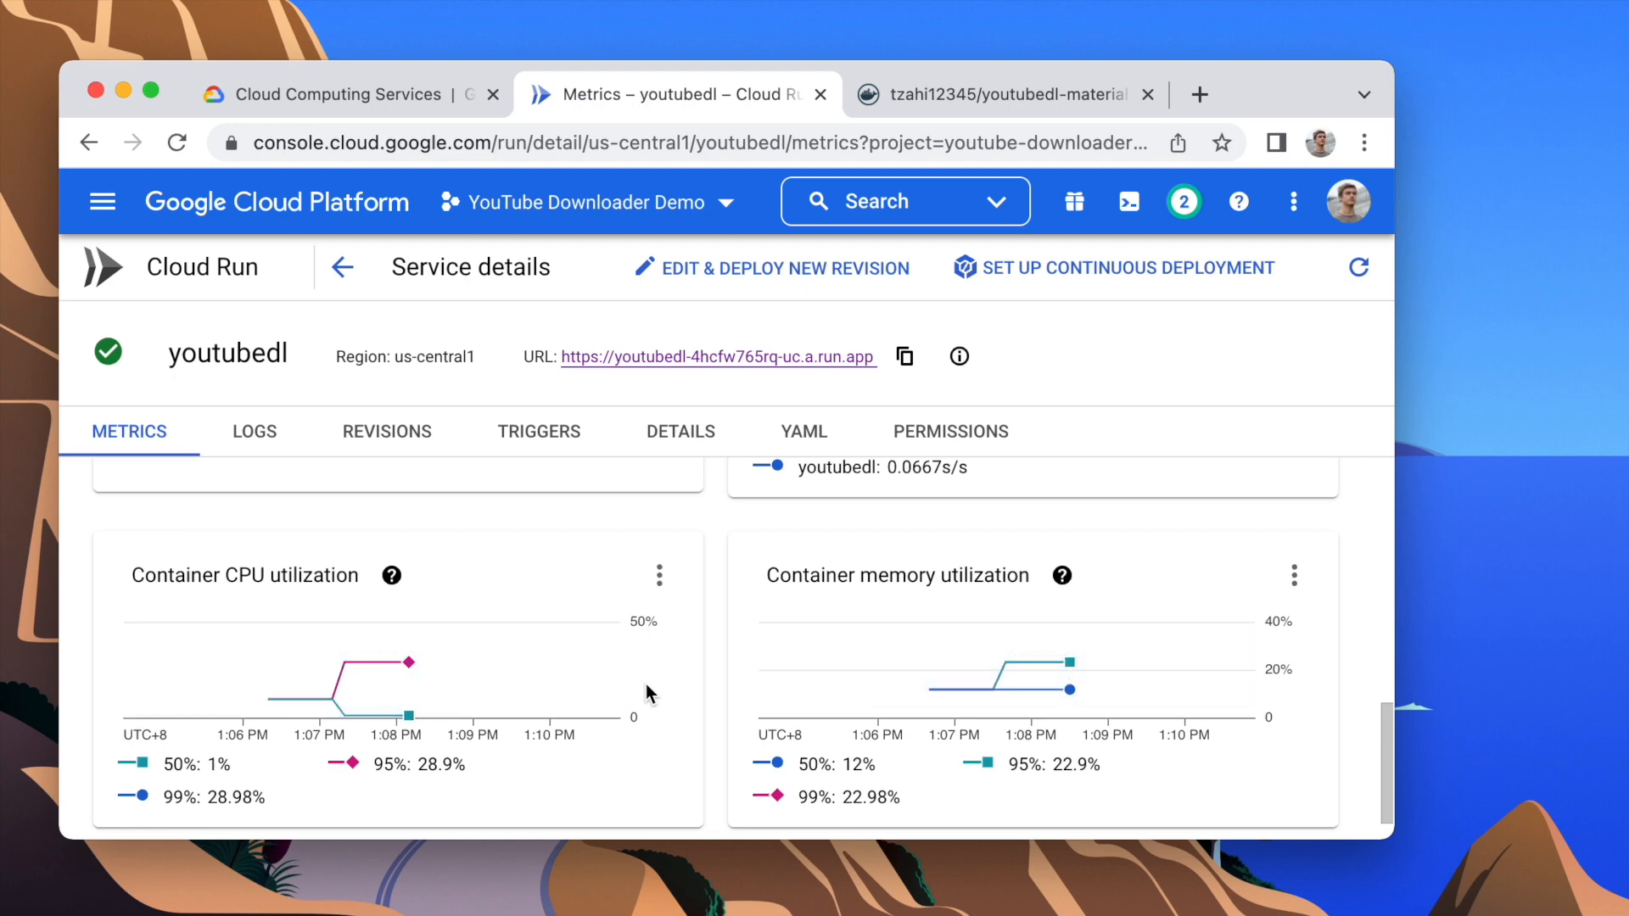
mouse_move(364, 690)
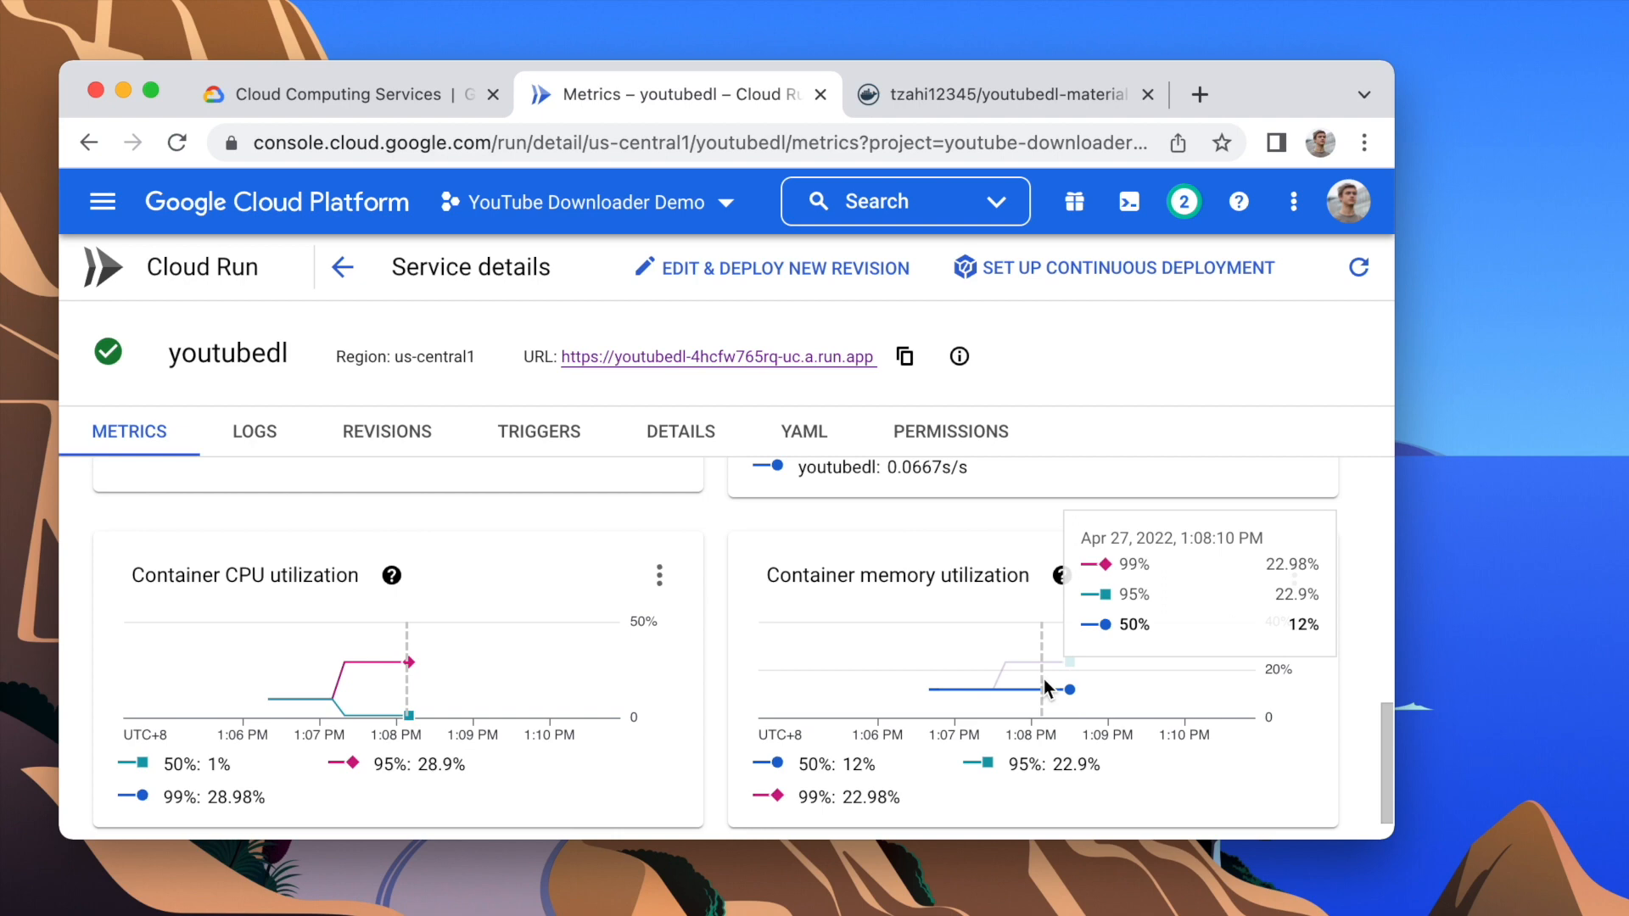
Step: Search the web for "cloud run pricing" in a new tab and open Google Cloud's Cloud Run Pricing page
key("super+t")
type("cloud run ")
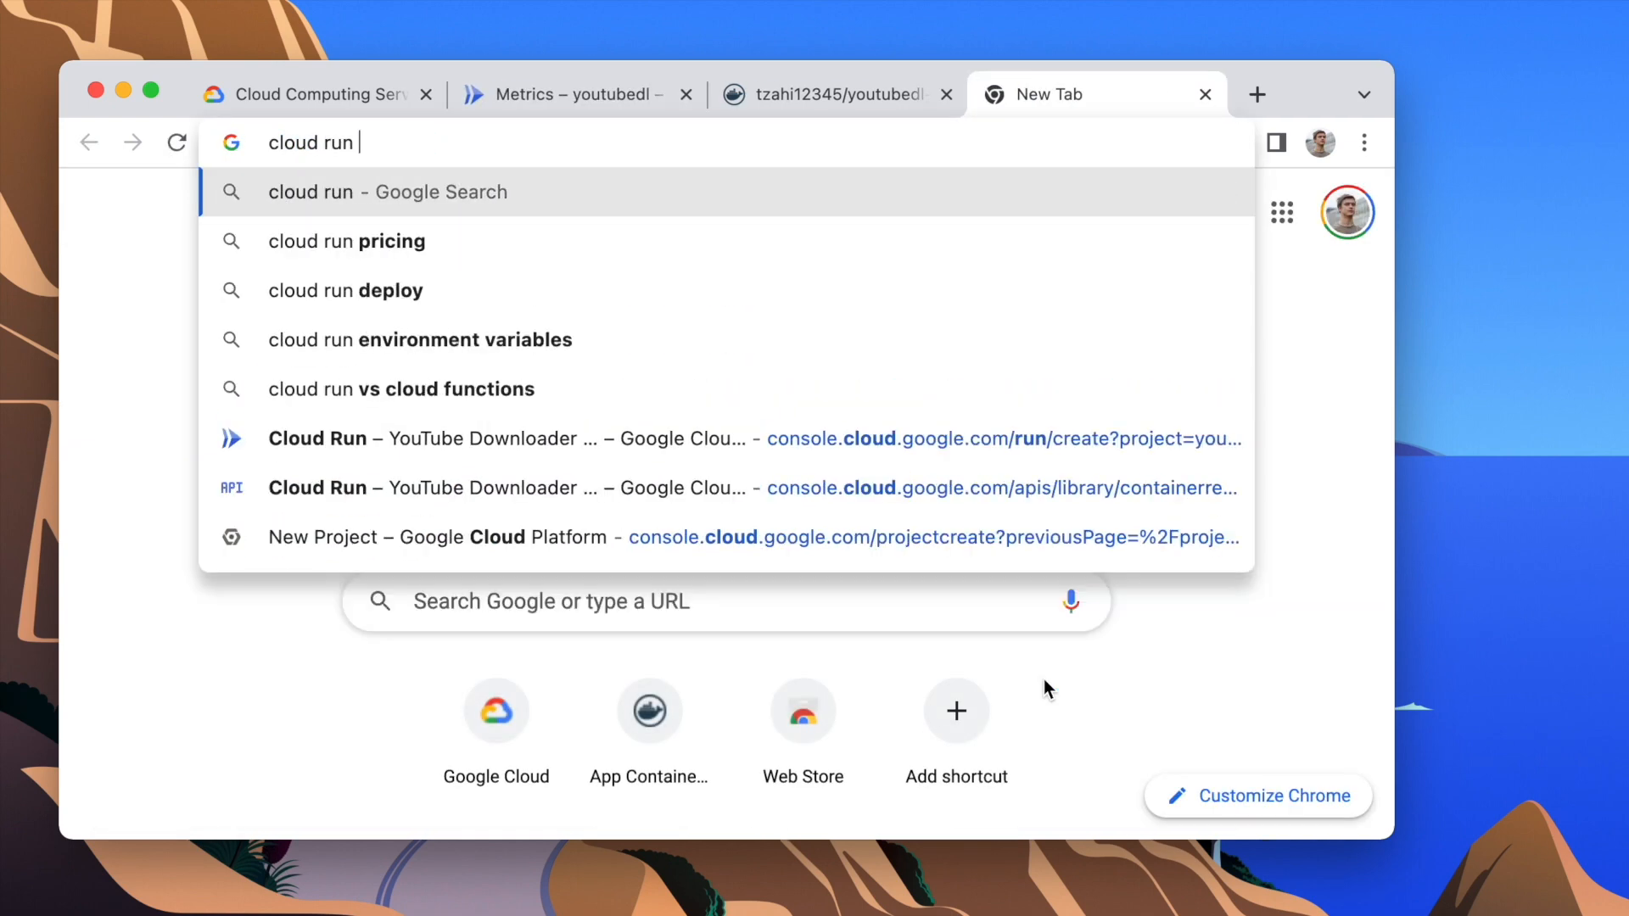
type("prici")
key("Return")
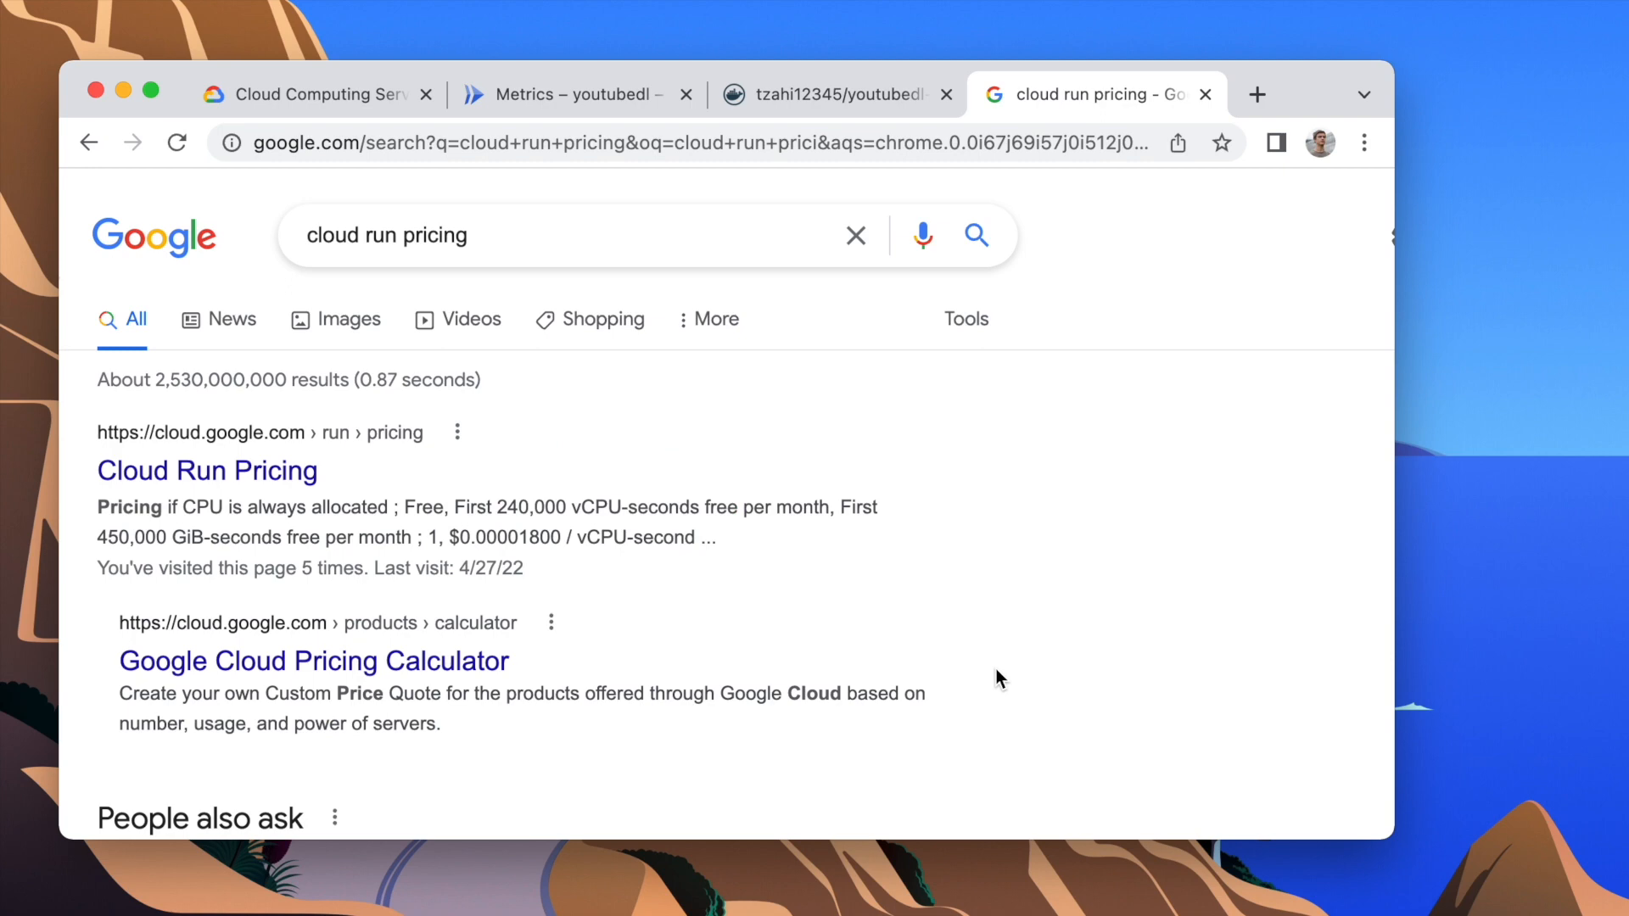
left_click(273, 482)
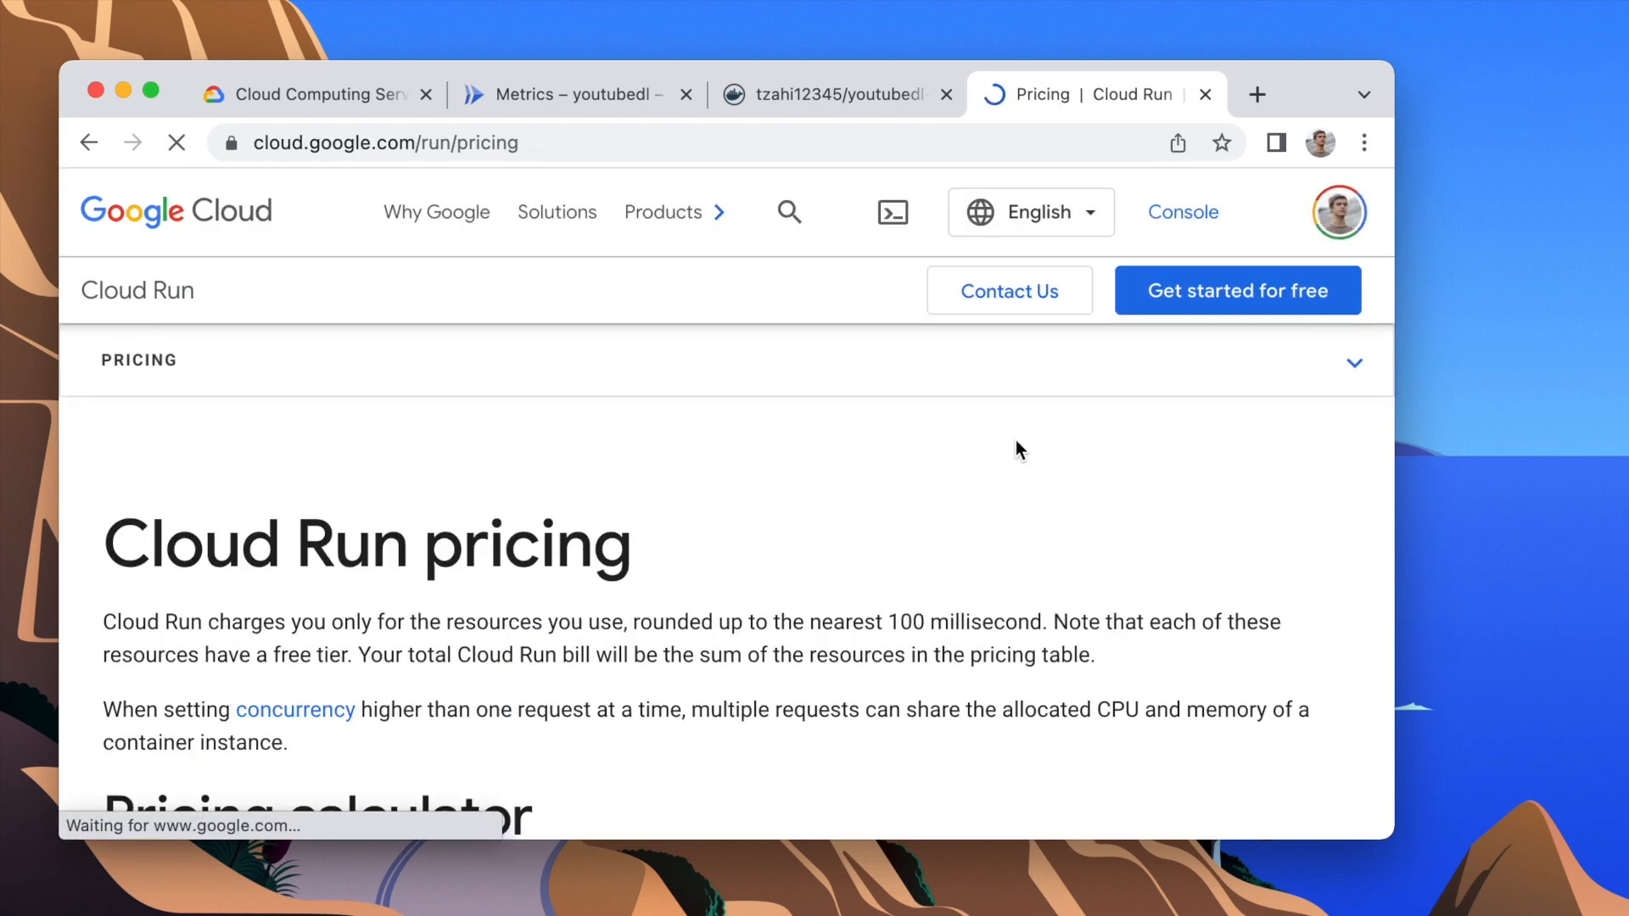
Step: Examine the free-tier CPU, memory and request allowances for CPU allocated only during request processing
scroll(1010, 443, "down", 10)
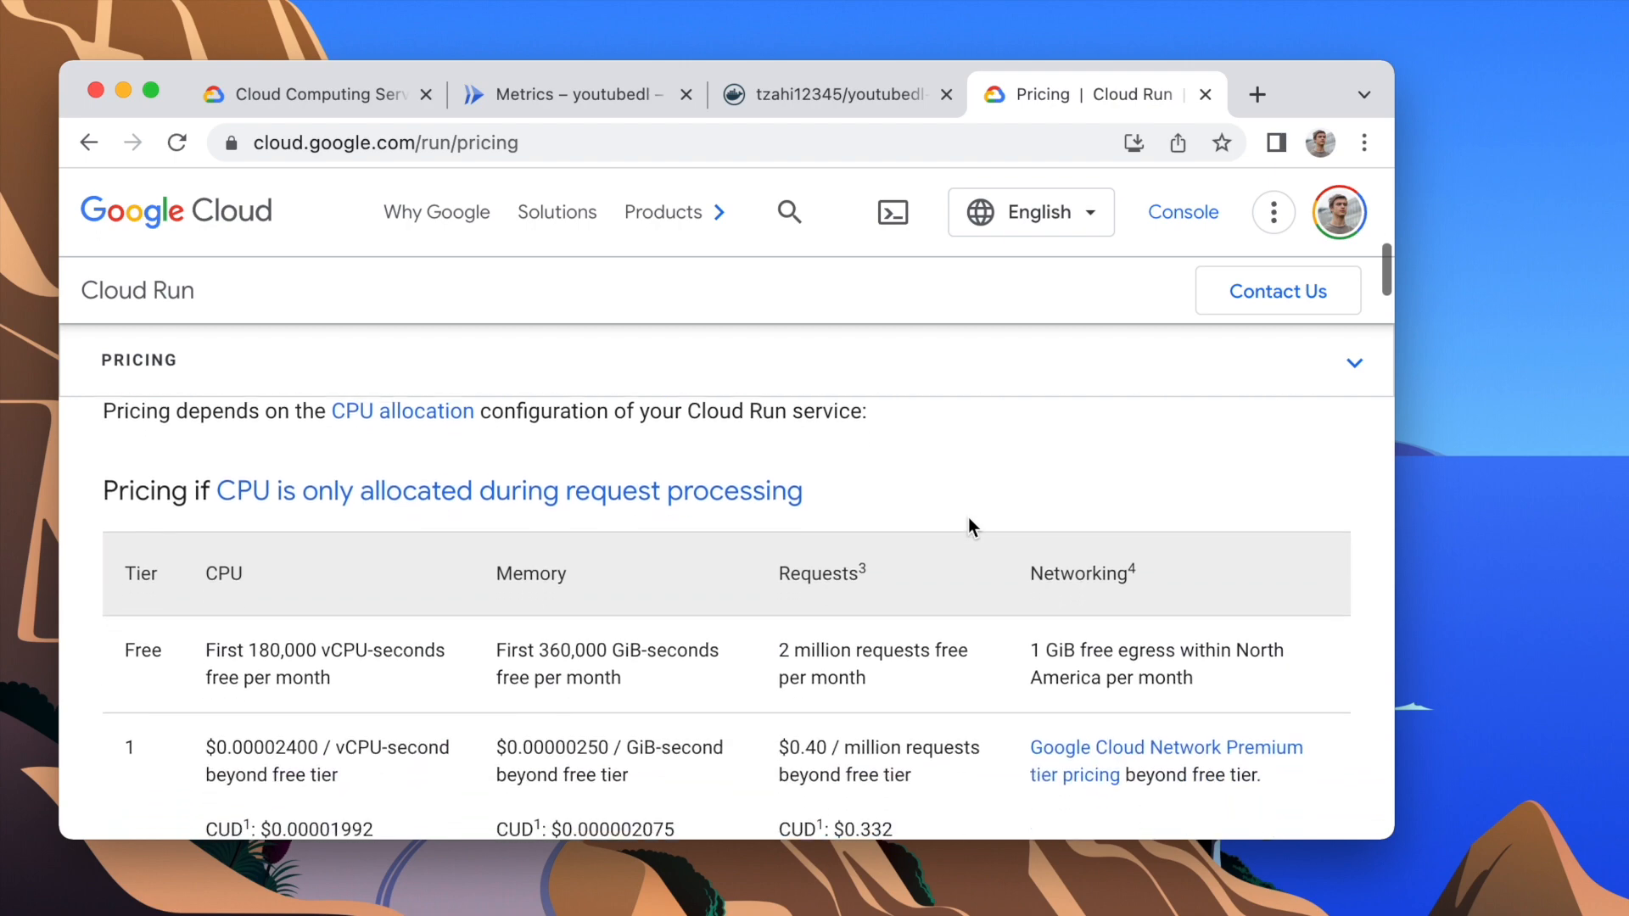
scroll(969, 526, "down", 1)
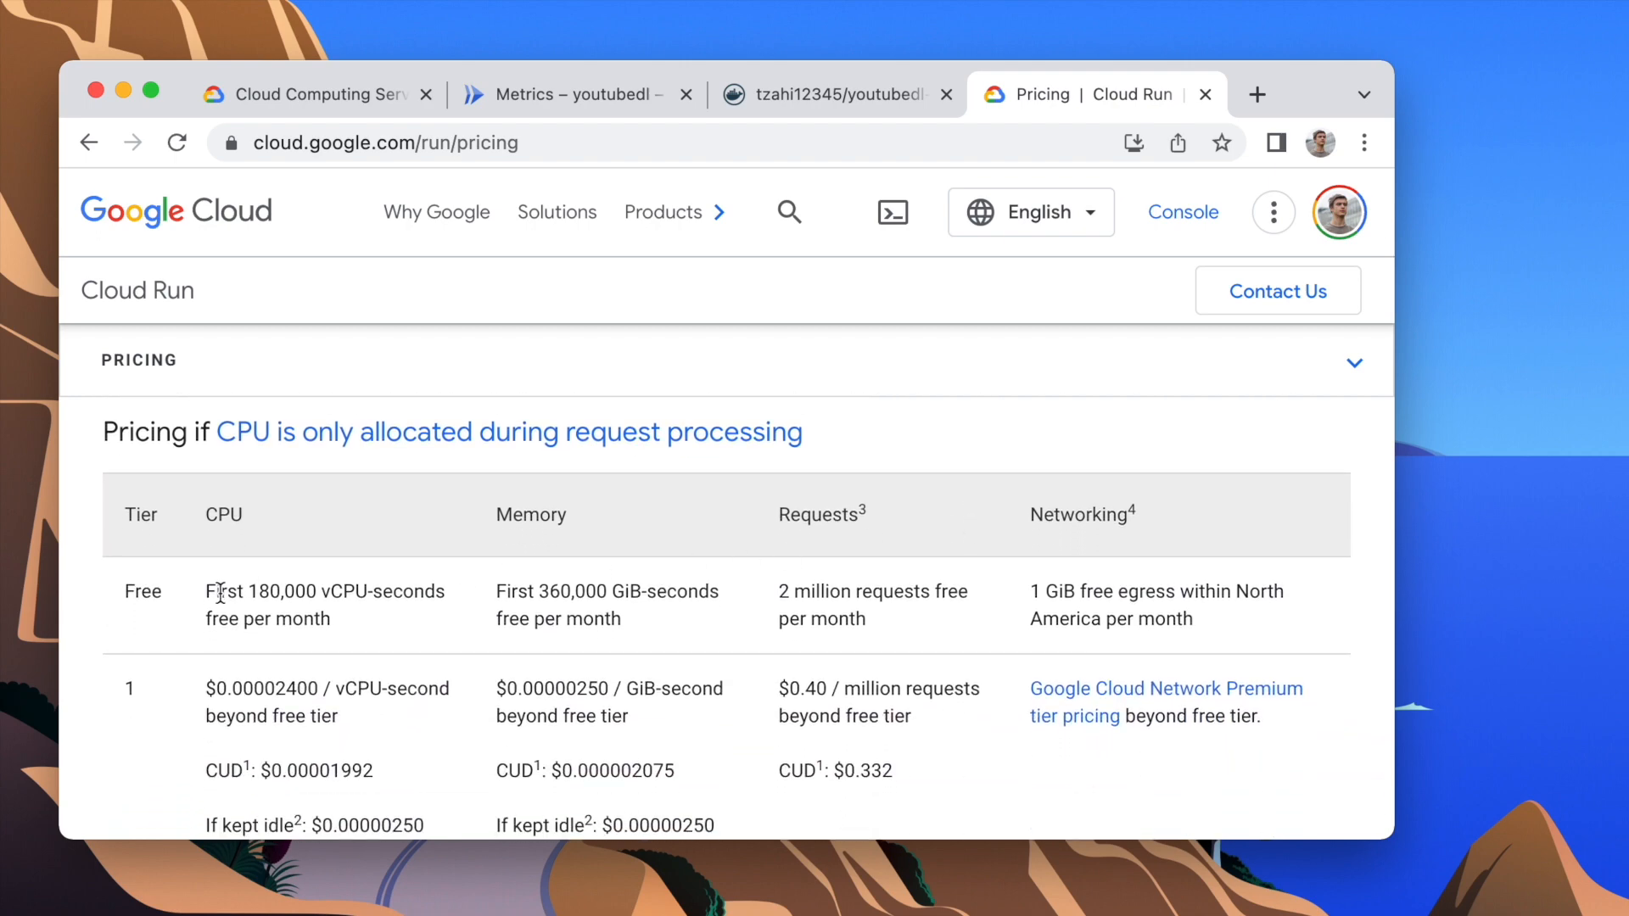
left_click_drag(221, 591, 888, 611)
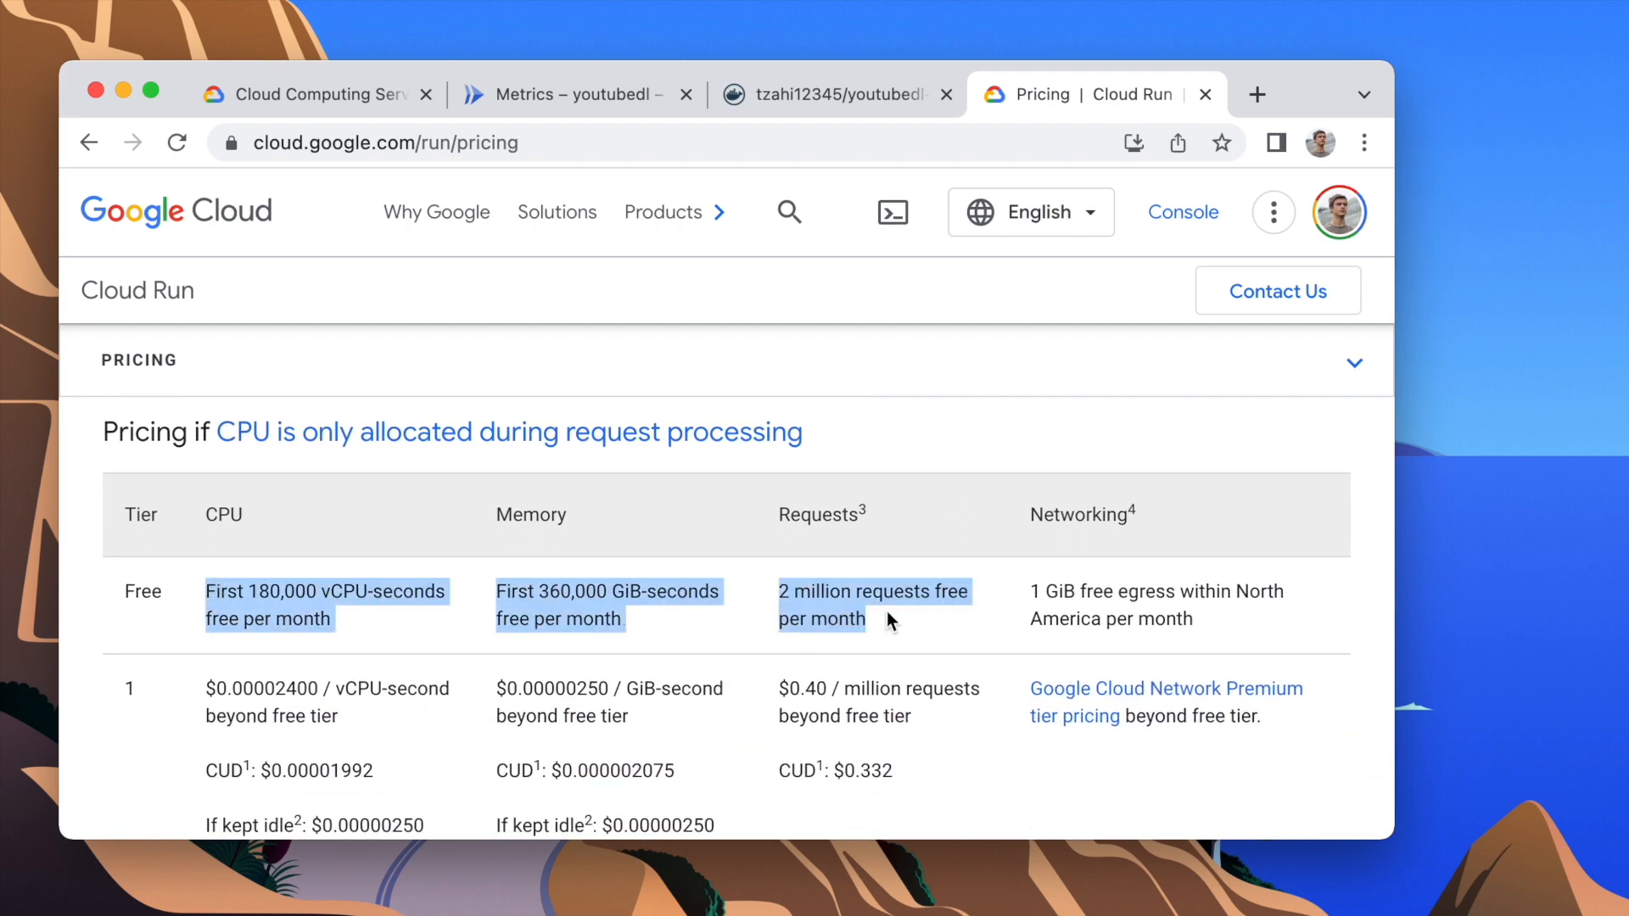